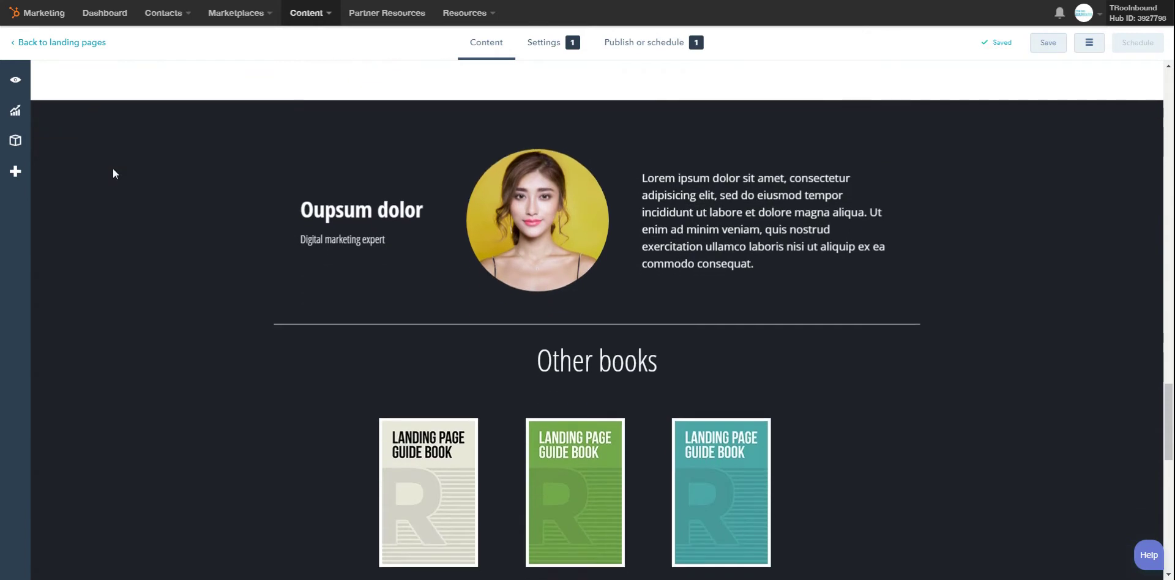
# Look through the landing page's sections down to the download form and back up to the banner.
pyautogui.scroll(-6, 113, 170)
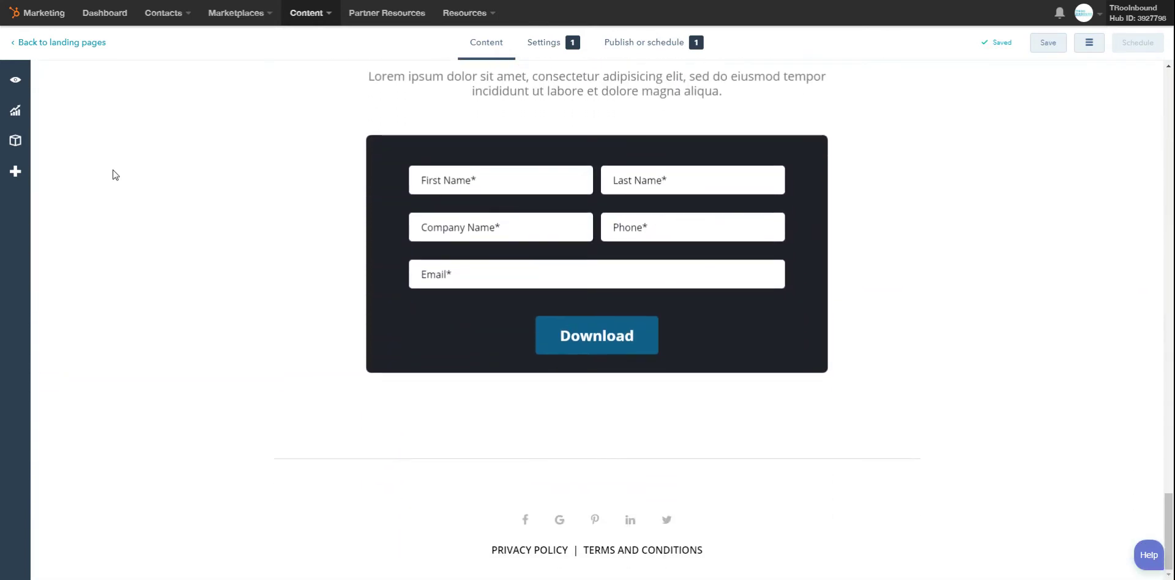
pyautogui.scroll(10, 111, 192)
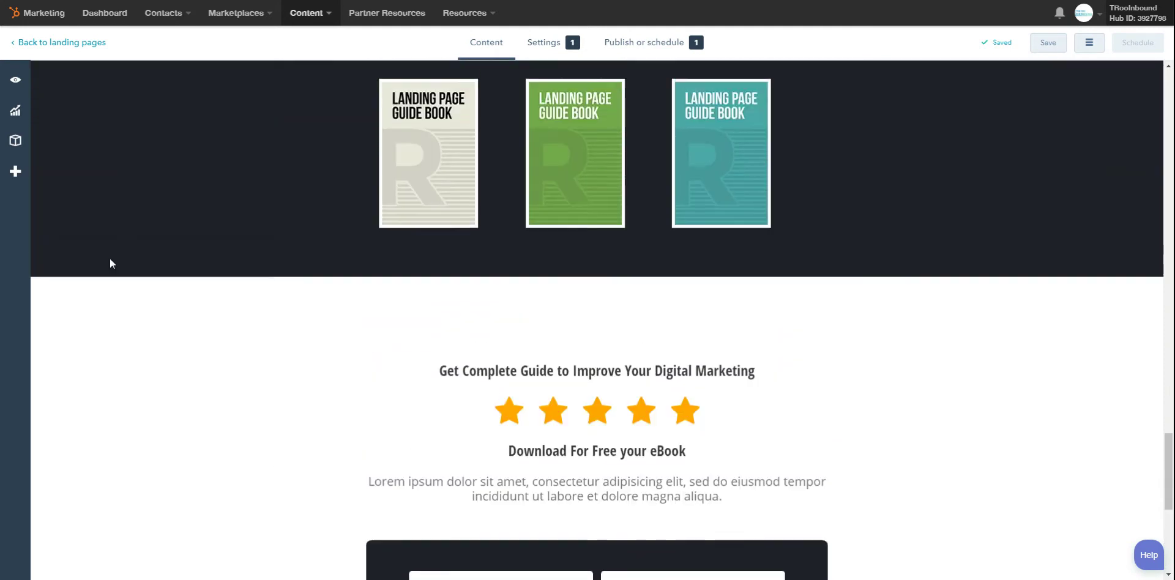
pyautogui.scroll(14, 110, 263)
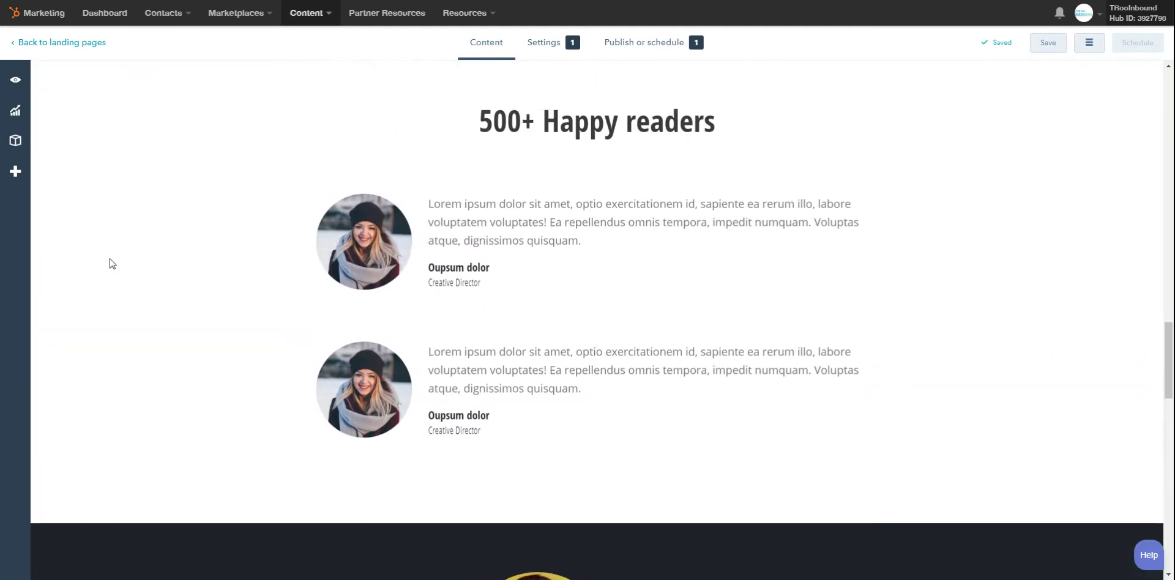
pyautogui.scroll(15, 111, 264)
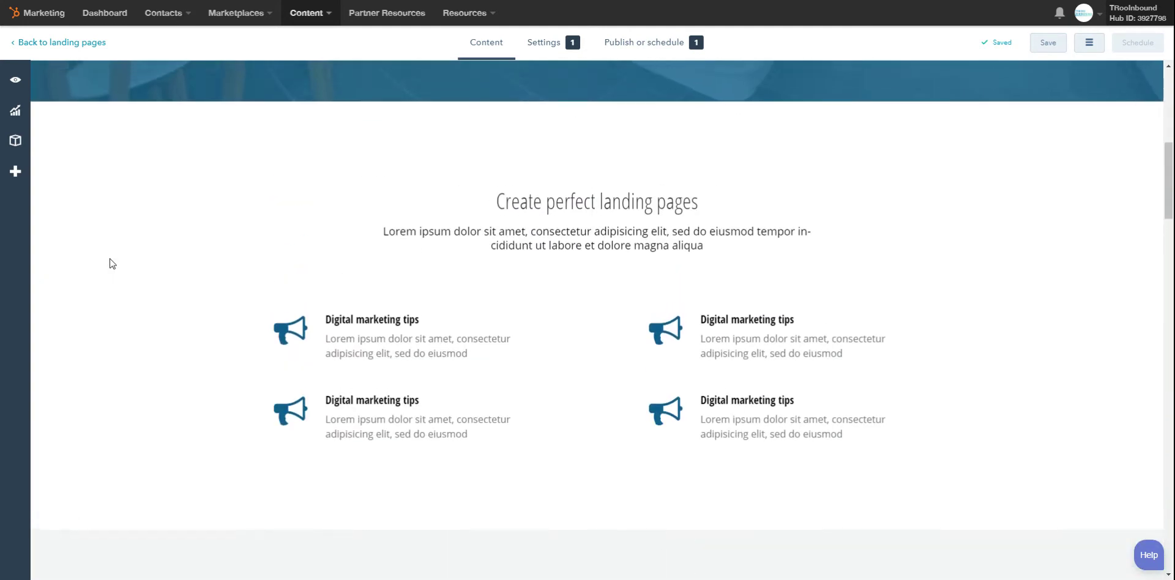
pyautogui.scroll(4, 110, 263)
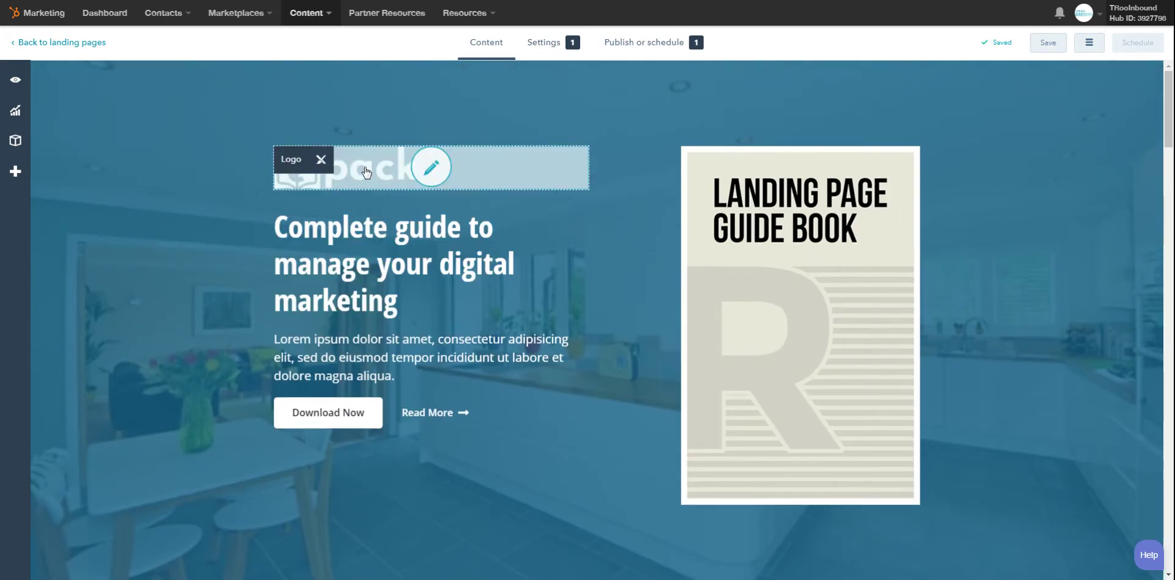
# Open the banner logo's module settings, review its size, alt text and link options, and return to the module list.
pyautogui.click(432, 173)
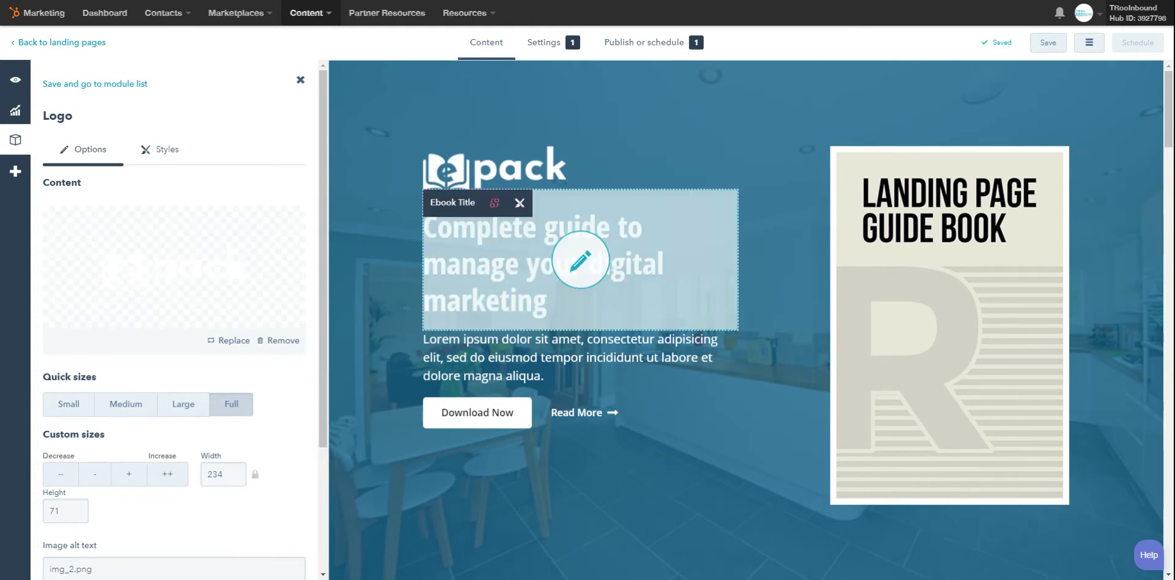
pyautogui.click(580, 260)
pyautogui.scroll(-2, 587, 269)
pyautogui.scroll(-3, 153, 459)
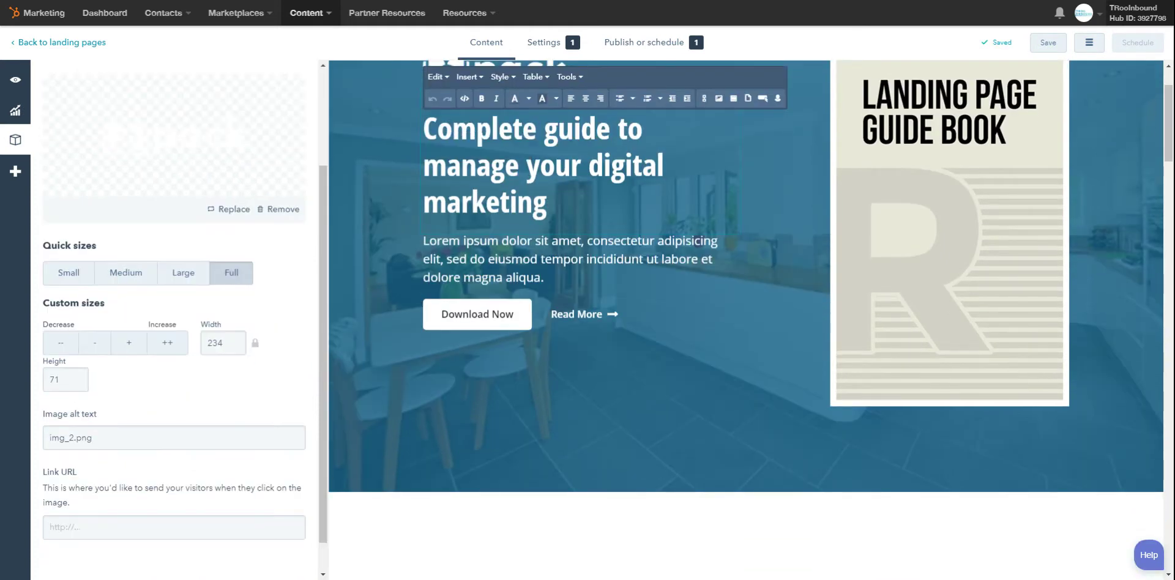
pyautogui.click(132, 558)
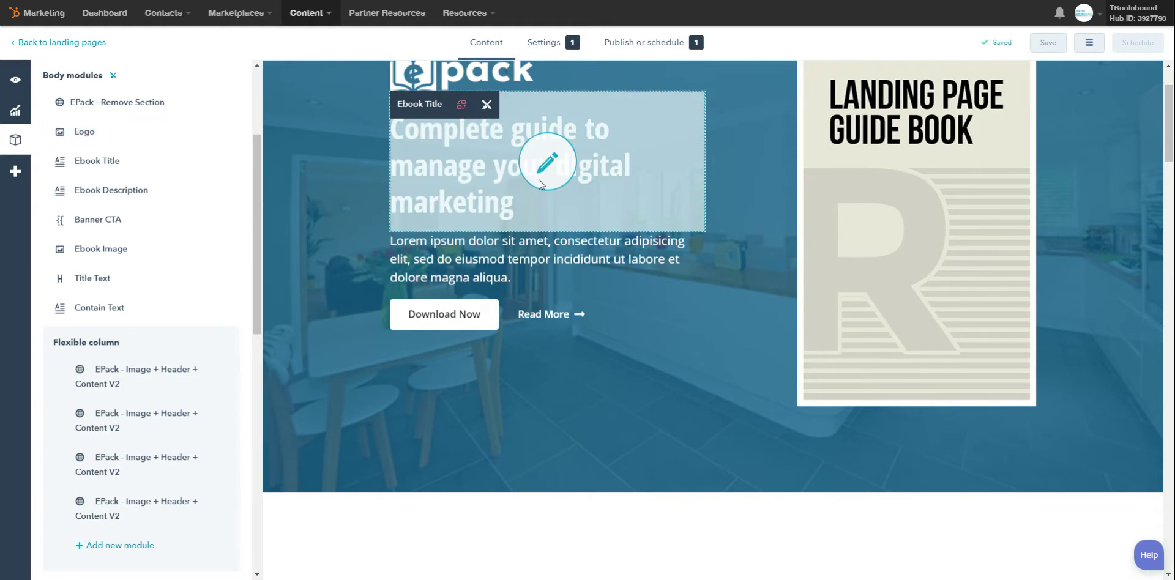
pyautogui.scroll(2, 538, 225)
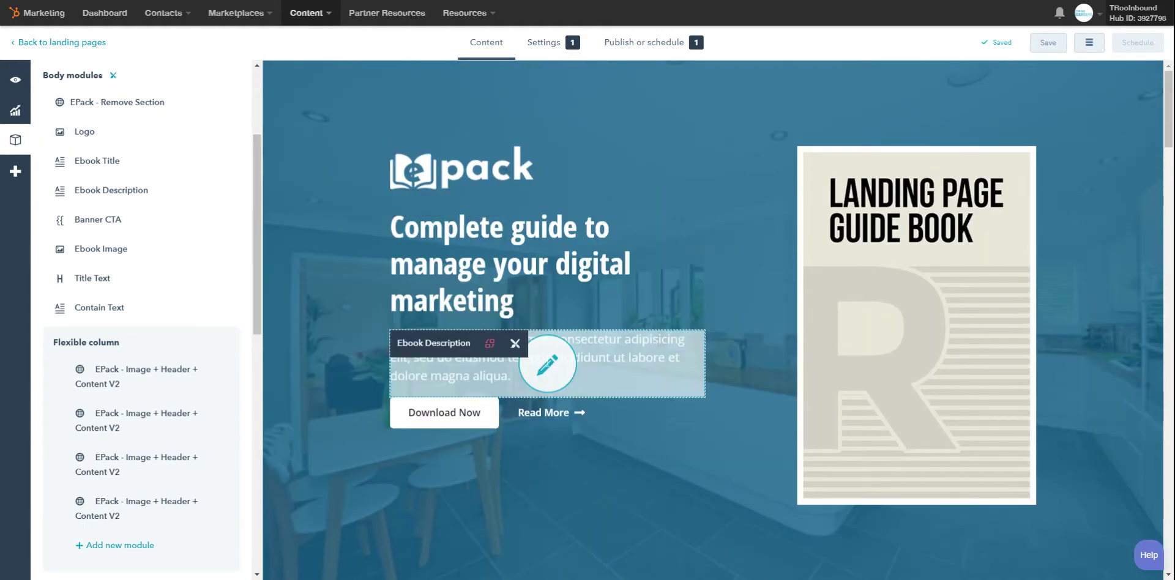
pyautogui.click(547, 364)
pyautogui.scroll(-3, 574, 353)
pyautogui.scroll(2, 516, 223)
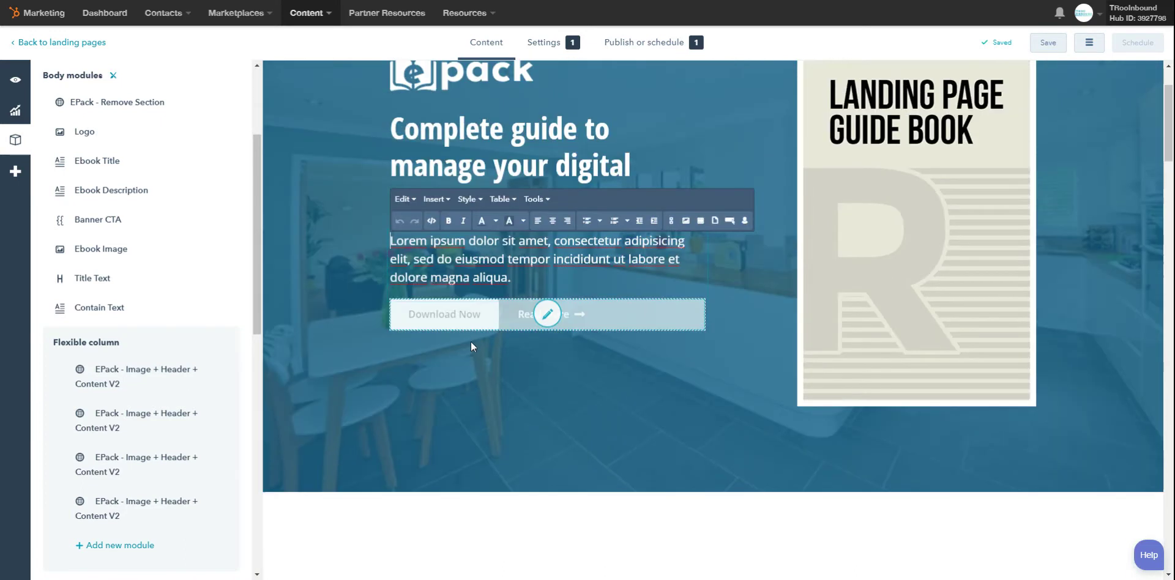
pyautogui.click(550, 156)
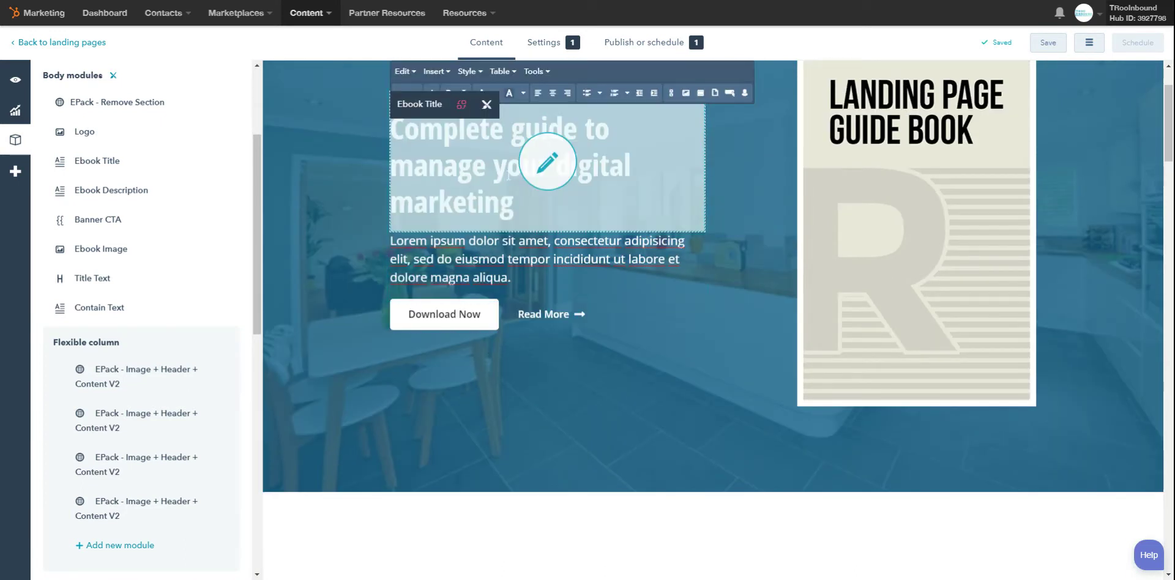
pyautogui.hotkey('ctrl', 'a')
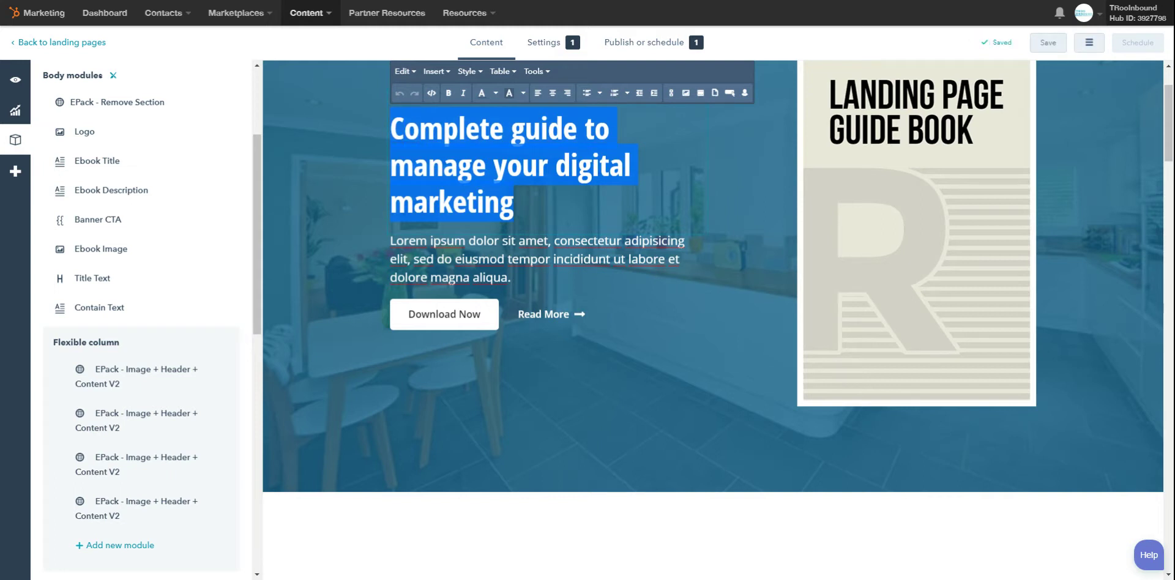
pyautogui.press('BackSpace')
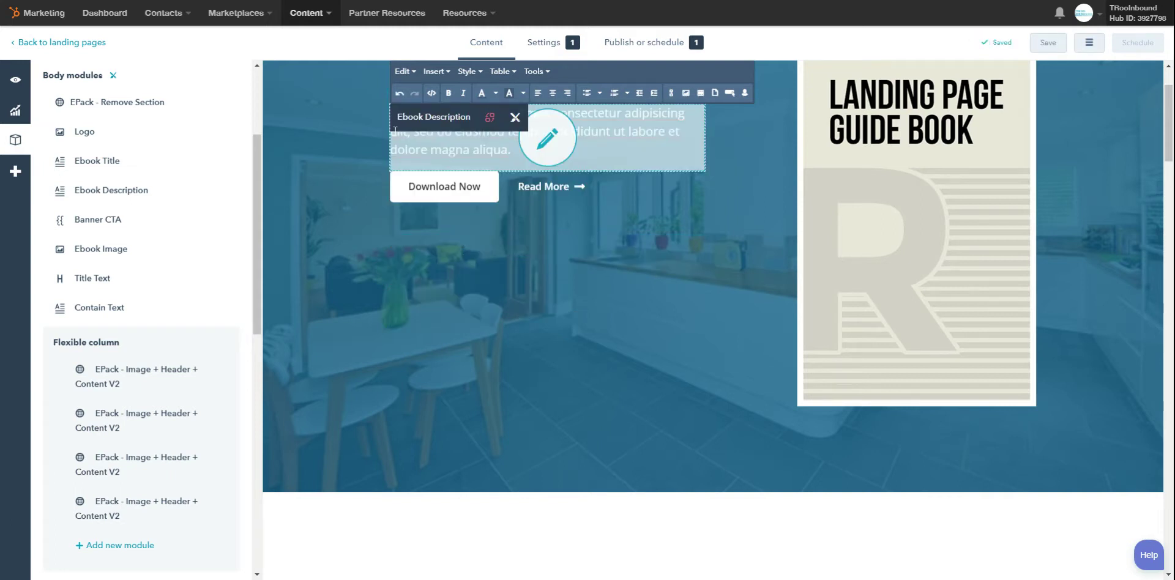
pyautogui.write('T')
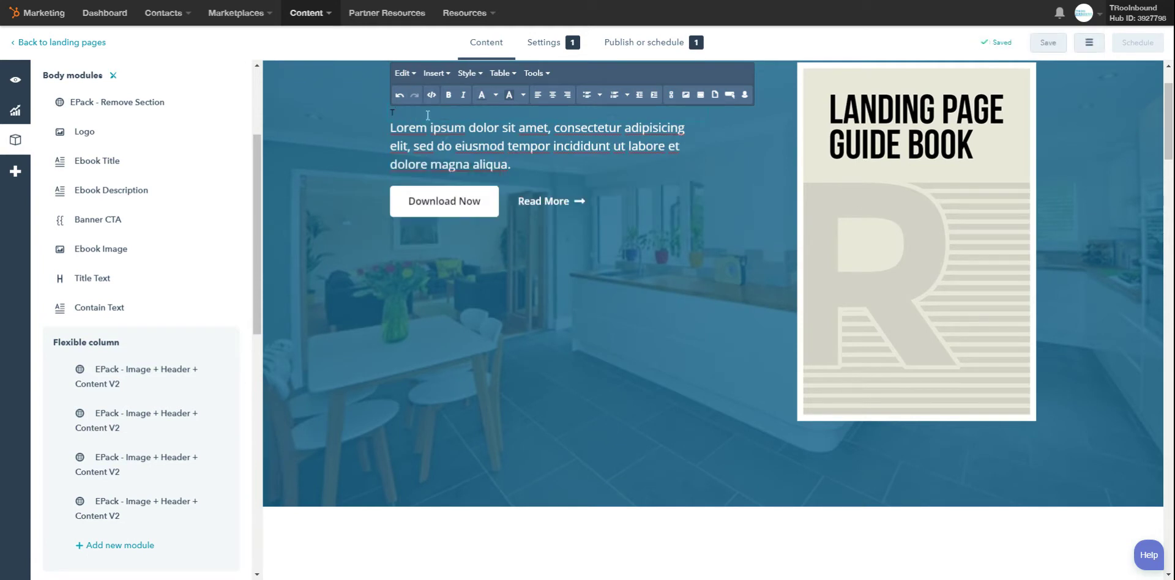
pyautogui.hotkey('ctrl', 'z')
pyautogui.hotkey('ctrl', 'z')
# Replace the banner's ebook title with "Test Header".
pyautogui.click(412, 144)
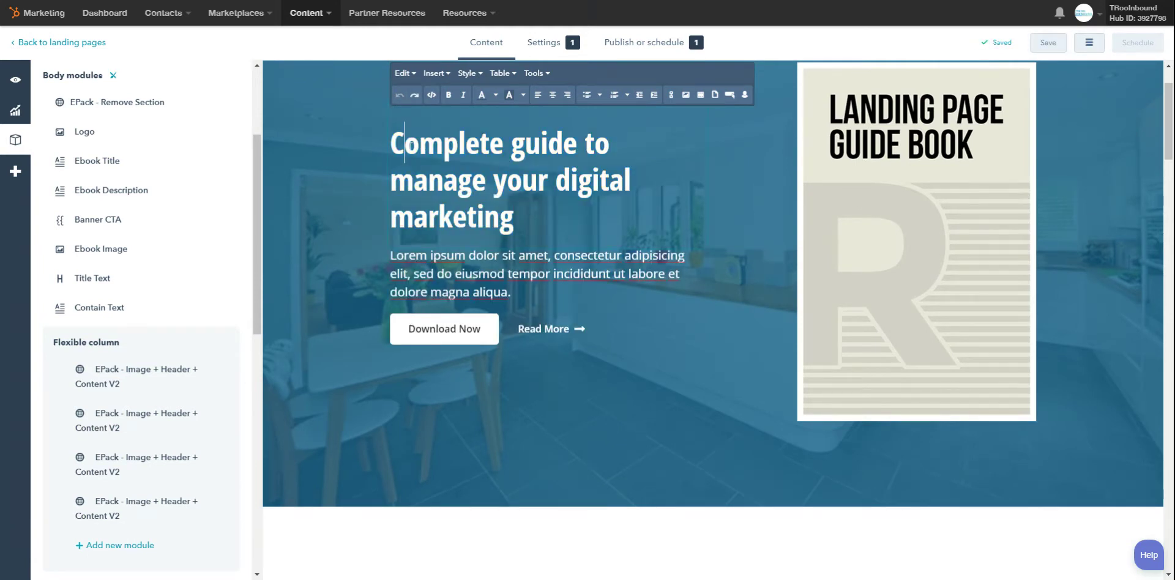
pyautogui.keyDown('shift'); pyautogui.click(520, 223); pyautogui.keyUp('shift')
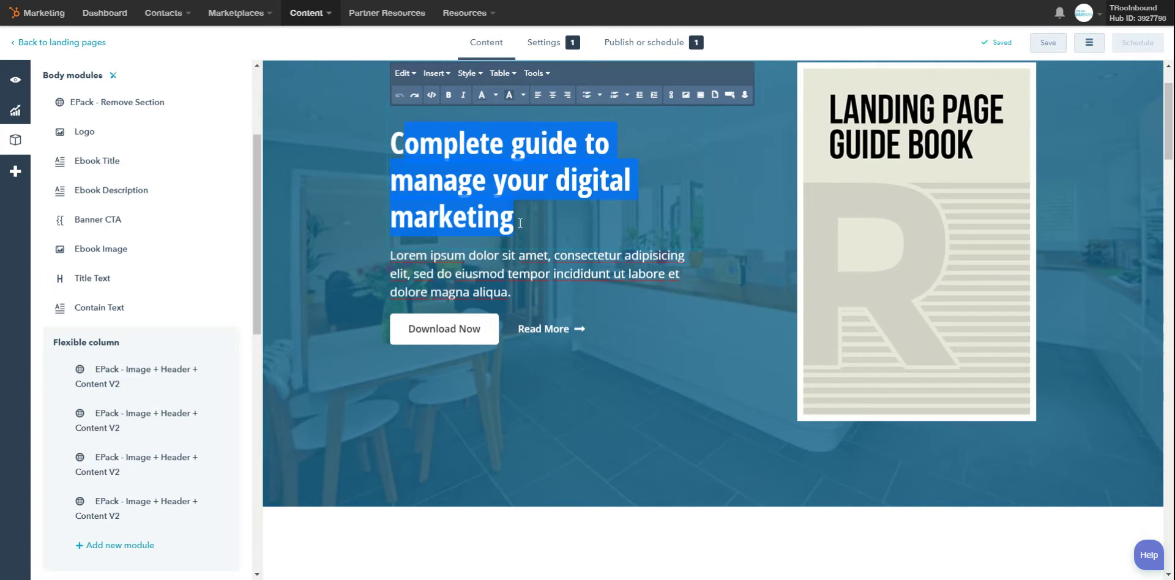
pyautogui.write('Test')
pyautogui.press('Left')
pyautogui.press('Left')
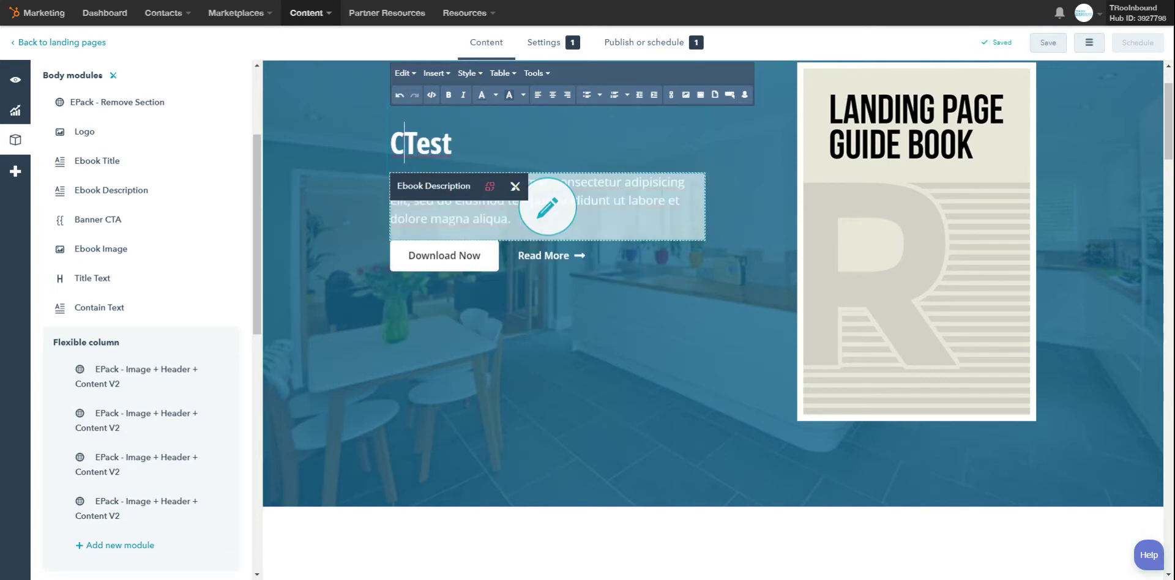
pyautogui.press('BackSpace')
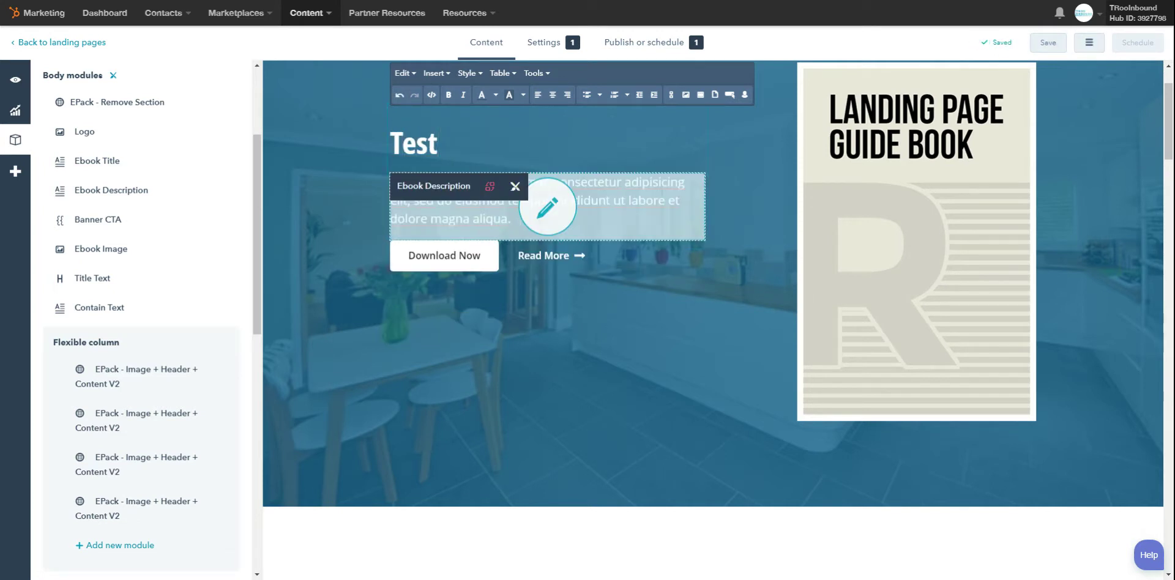
pyautogui.write('Header')
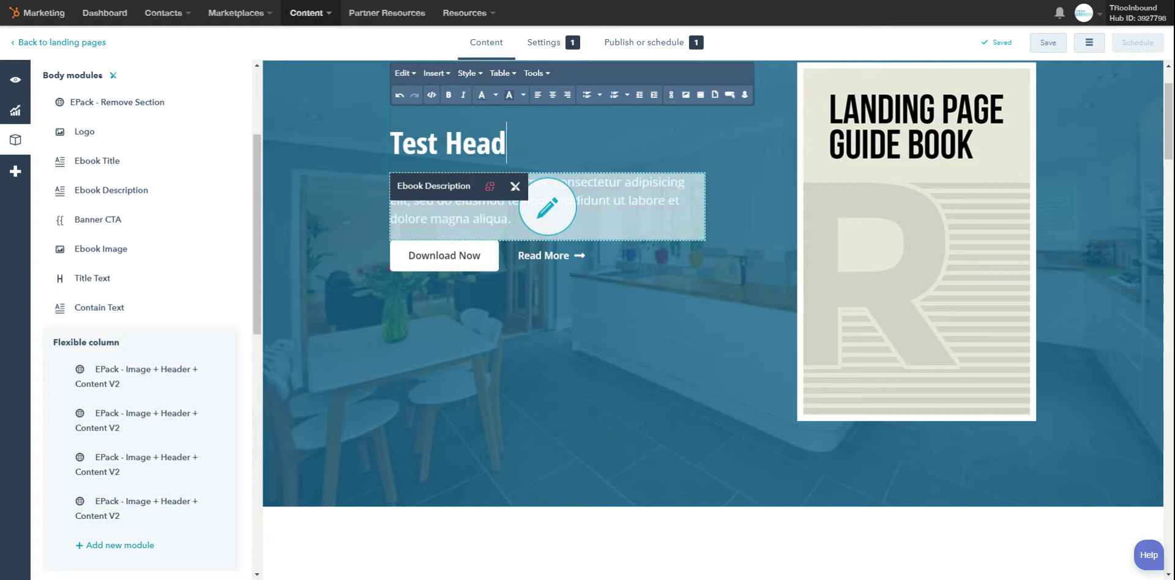
pyautogui.click(603, 328)
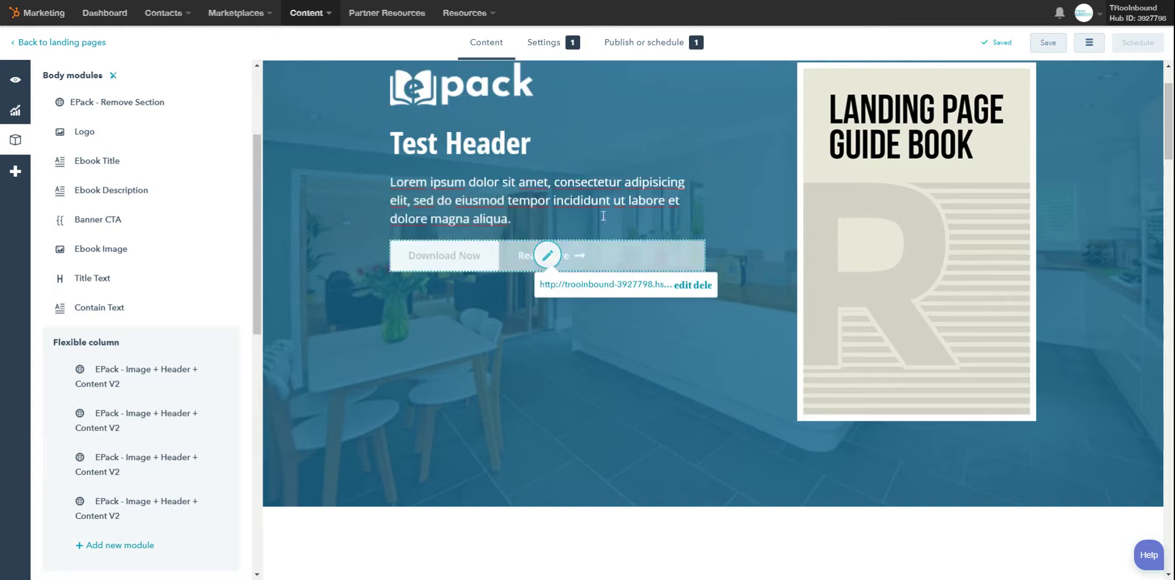
# Replace the ebook description paragraph under the banner title with "LTest Content".
pyautogui.click(548, 208)
pyautogui.tripleClick(517, 222)
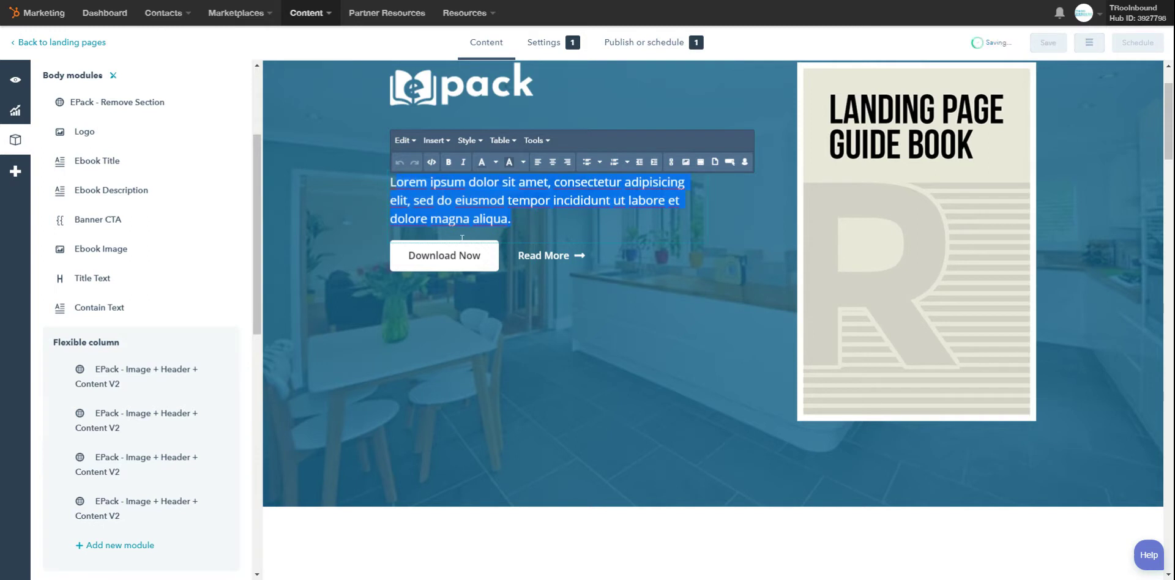
pyautogui.write('LTest Content')
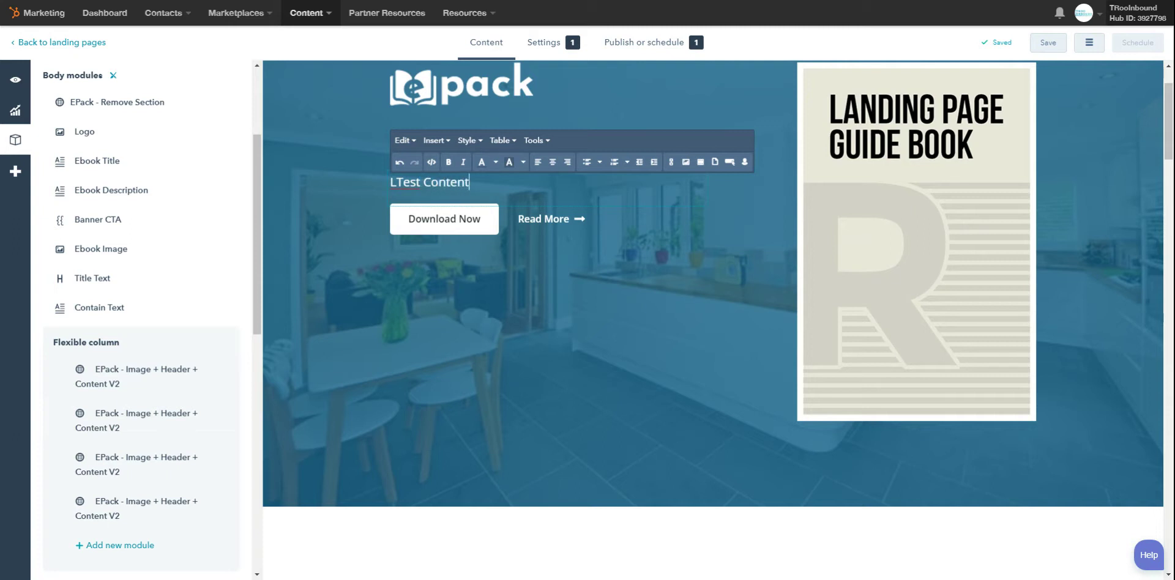
pyautogui.click(472, 227)
pyautogui.scroll(2, 494, 350)
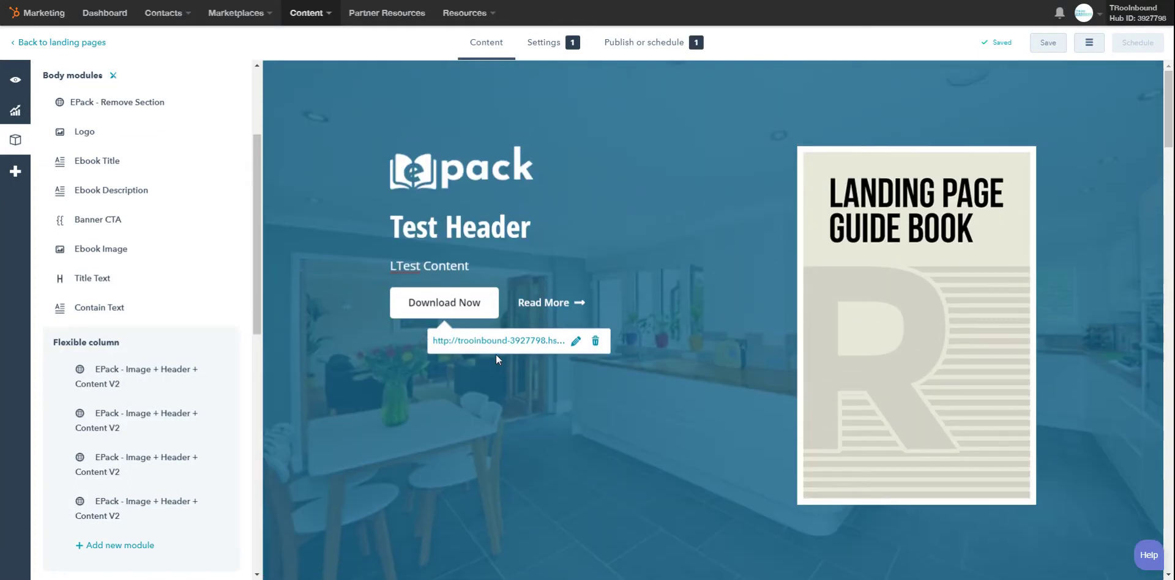
# Open the ebook image's settings, change the "Create perfect landing pages" heading to "Section Header", and return to the module list.
pyautogui.click(883, 331)
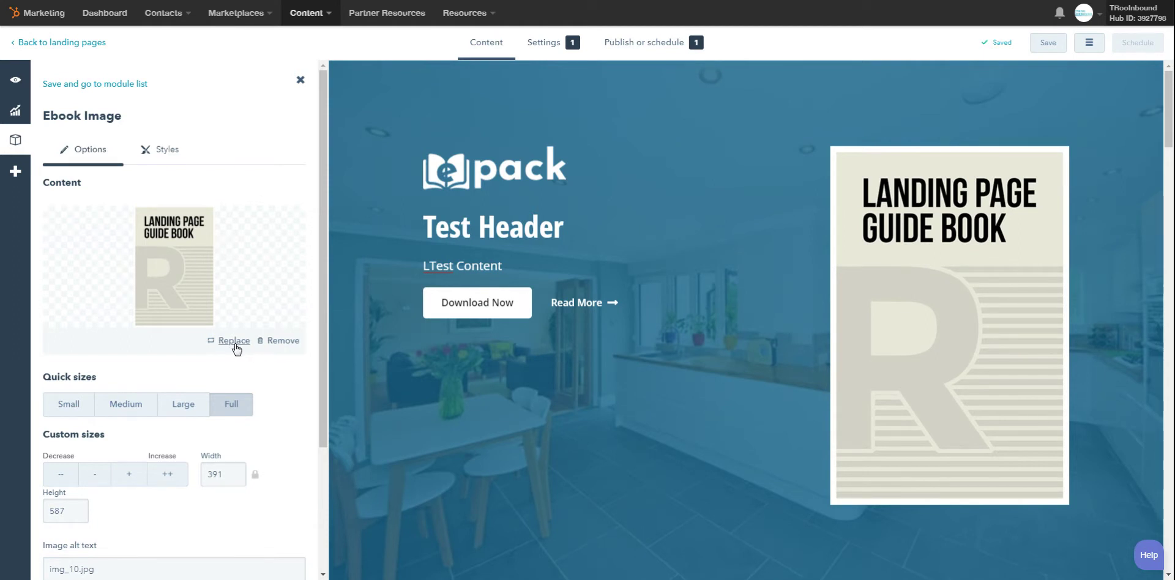
pyautogui.scroll(-6, 556, 330)
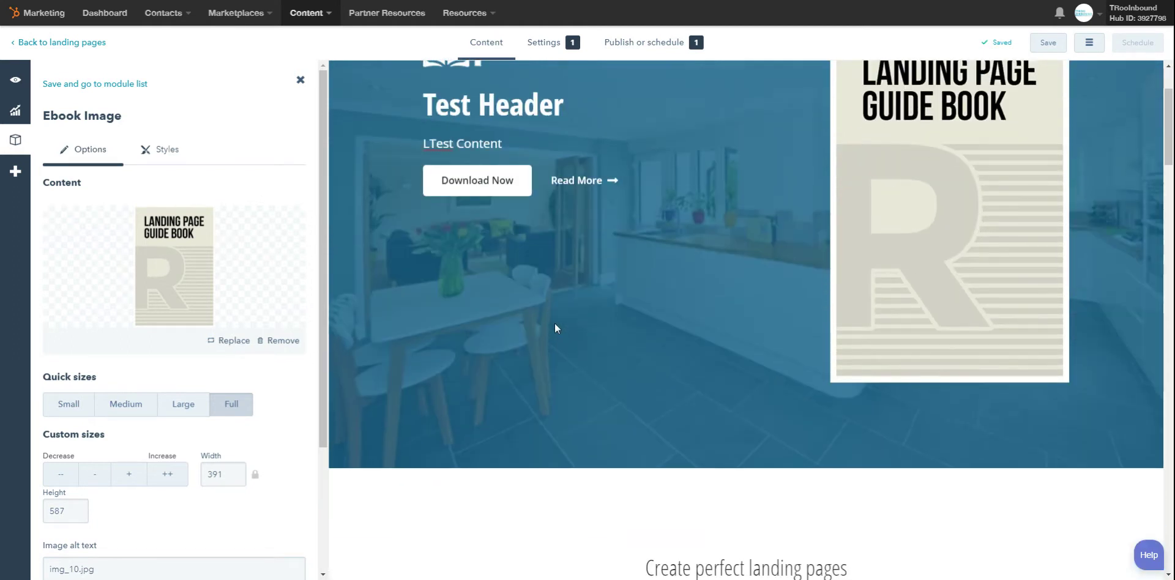
pyautogui.scroll(-1, 553, 327)
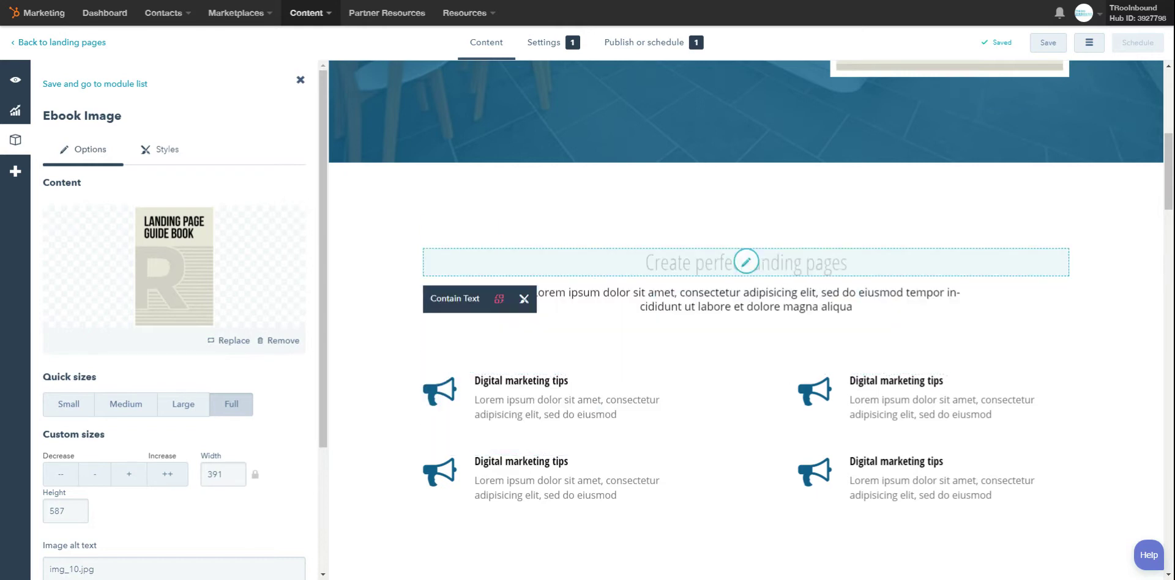
pyautogui.moveTo(848, 263); pyautogui.dragTo(645, 264)
pyautogui.write('Se')
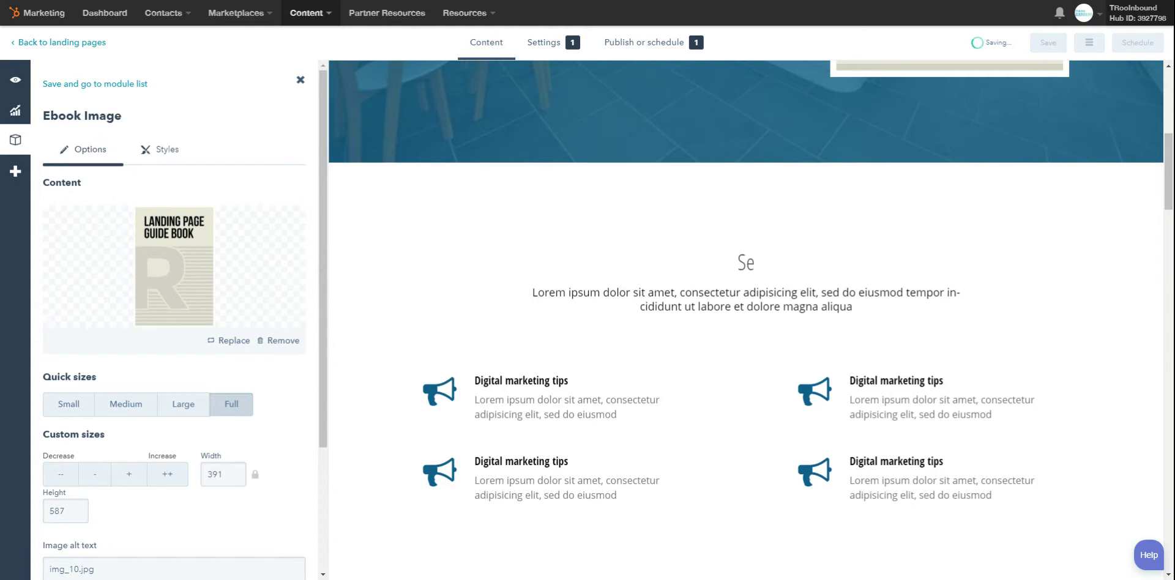
pyautogui.write('ction Header')
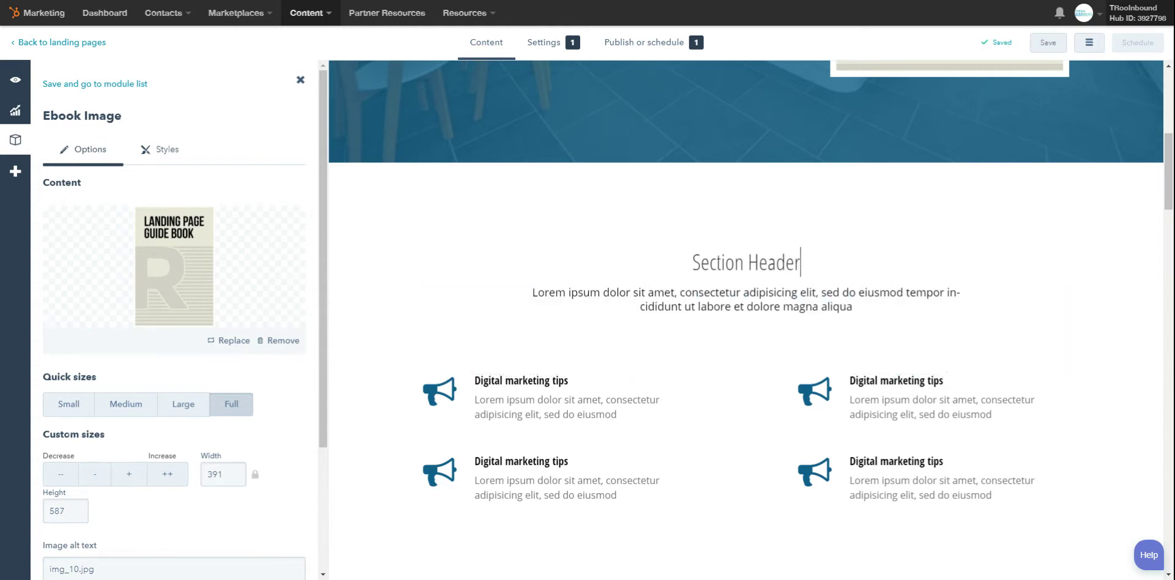
pyautogui.scroll(-2, 174, 428)
pyautogui.click(110, 563)
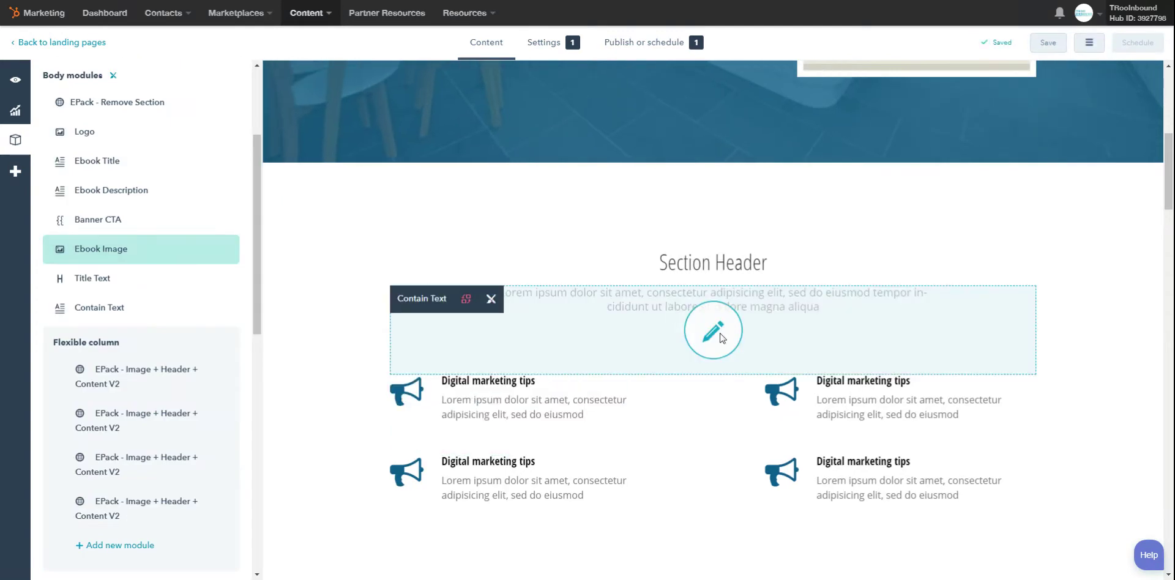
# Search the modules for "v2" and add an "EPack - Image + Header + Content V2" module to the flexible column.
pyautogui.scroll(-3, 658, 395)
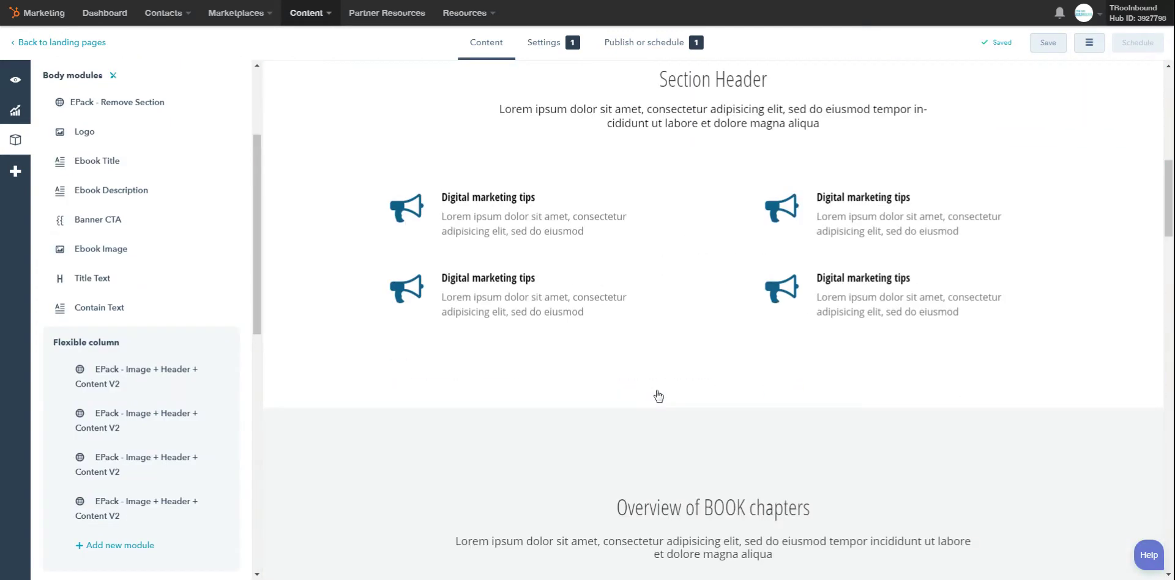
pyautogui.scroll(1, 658, 395)
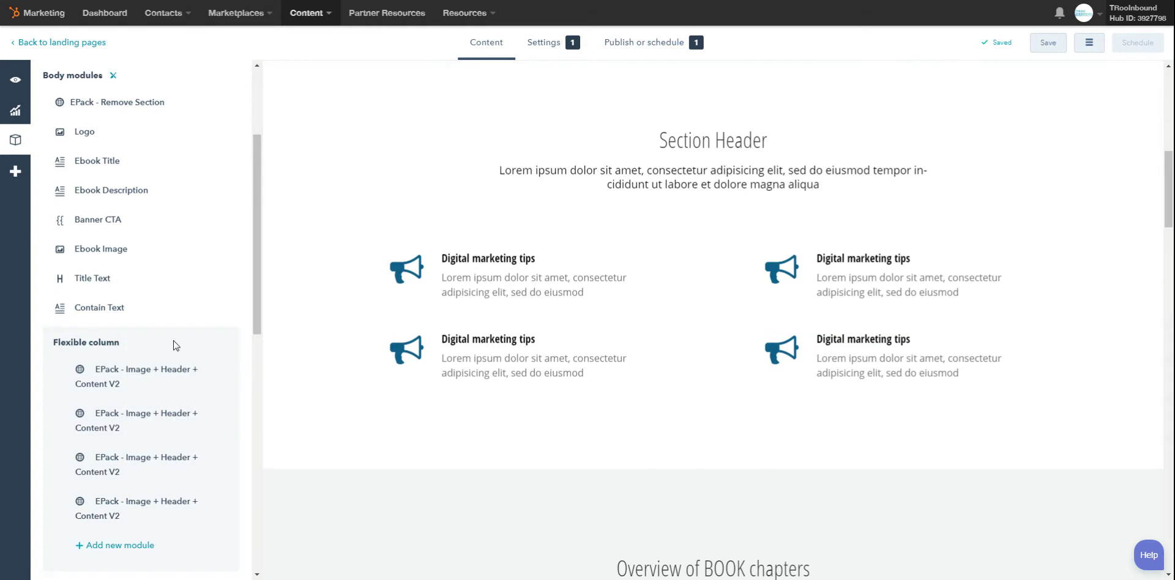
pyautogui.scroll(-1, 174, 344)
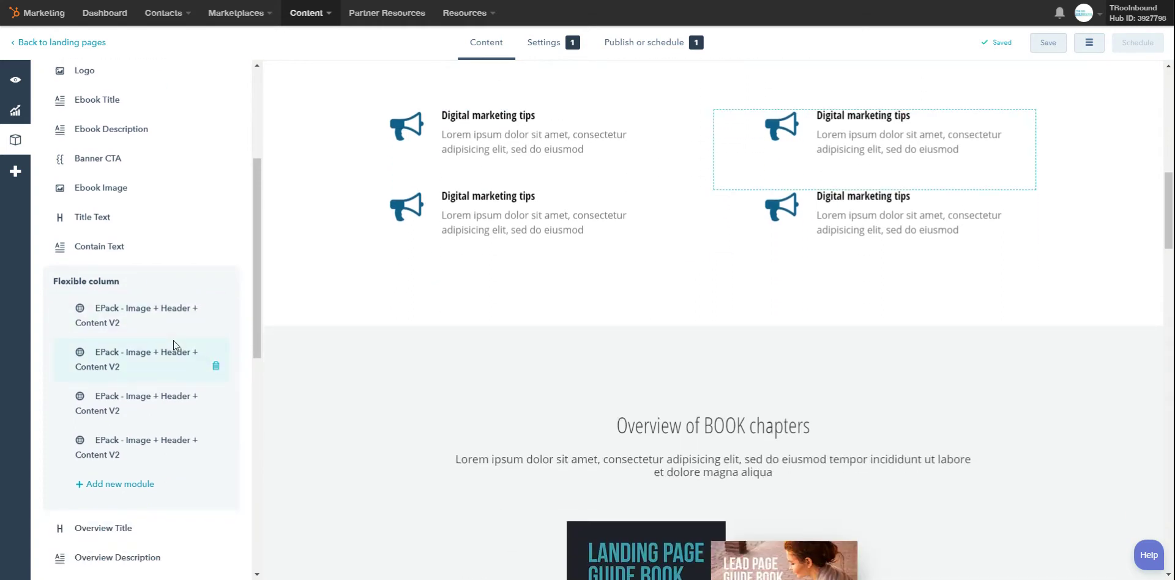
pyautogui.click(147, 485)
pyautogui.click(658, 115)
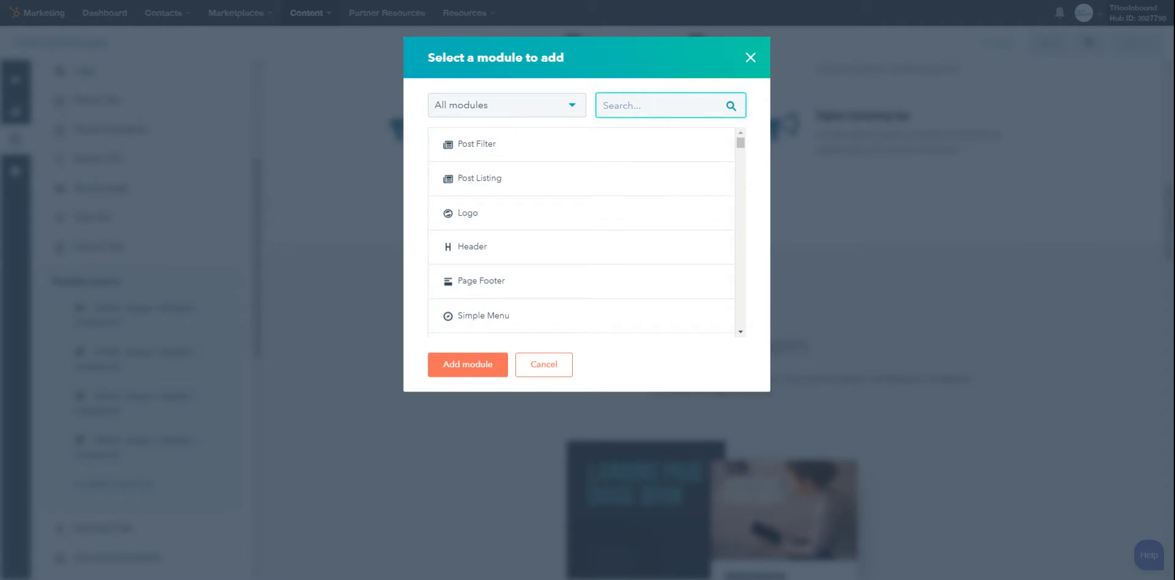
pyautogui.write('v2')
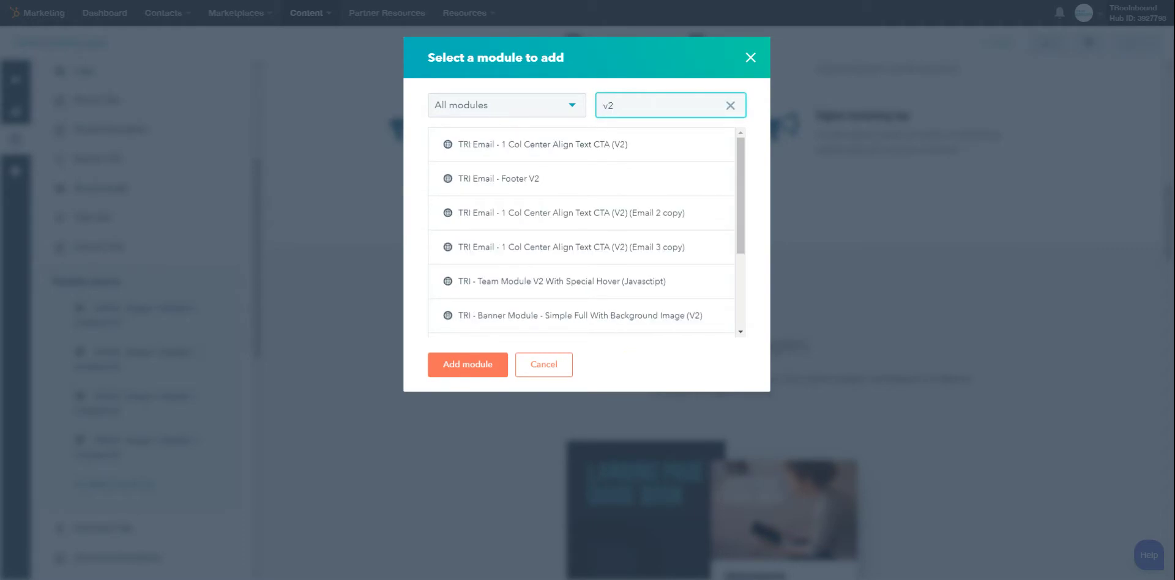
pyautogui.scroll(-1, 668, 183)
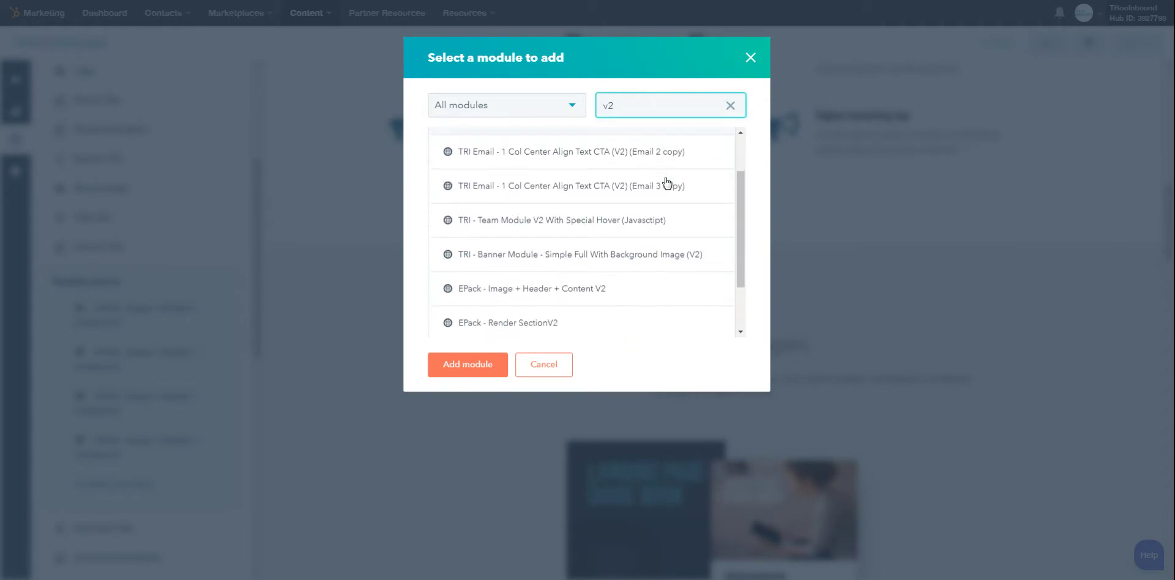
pyautogui.click(584, 292)
pyautogui.click(486, 364)
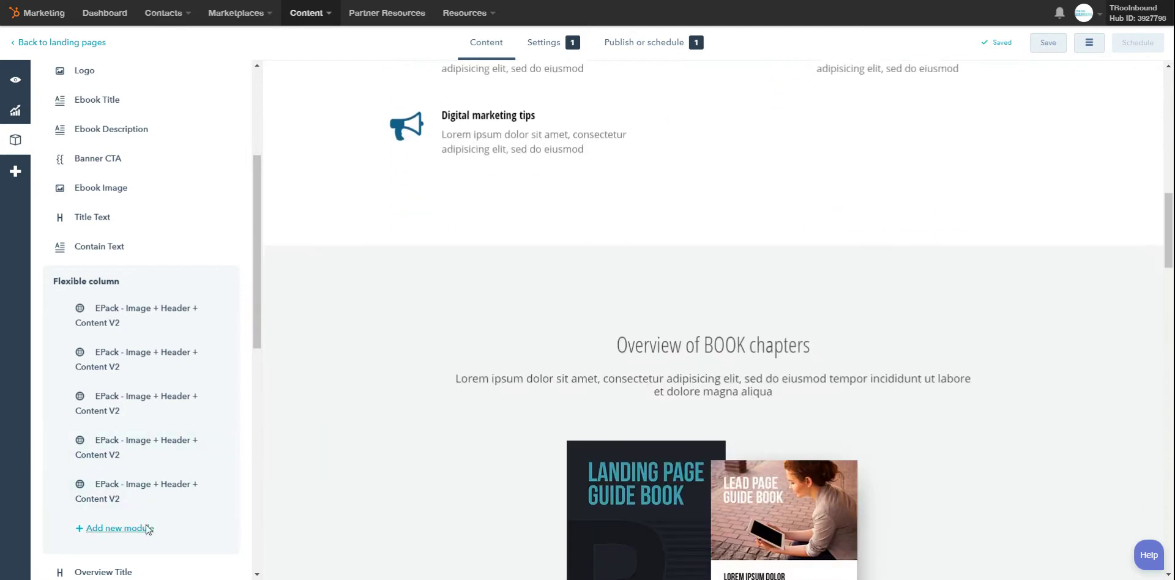
# Add a second "EPack - Image + Header + Content V2" module to the flexible column, searching for "v2".
pyautogui.click(117, 528)
pyautogui.click(661, 106)
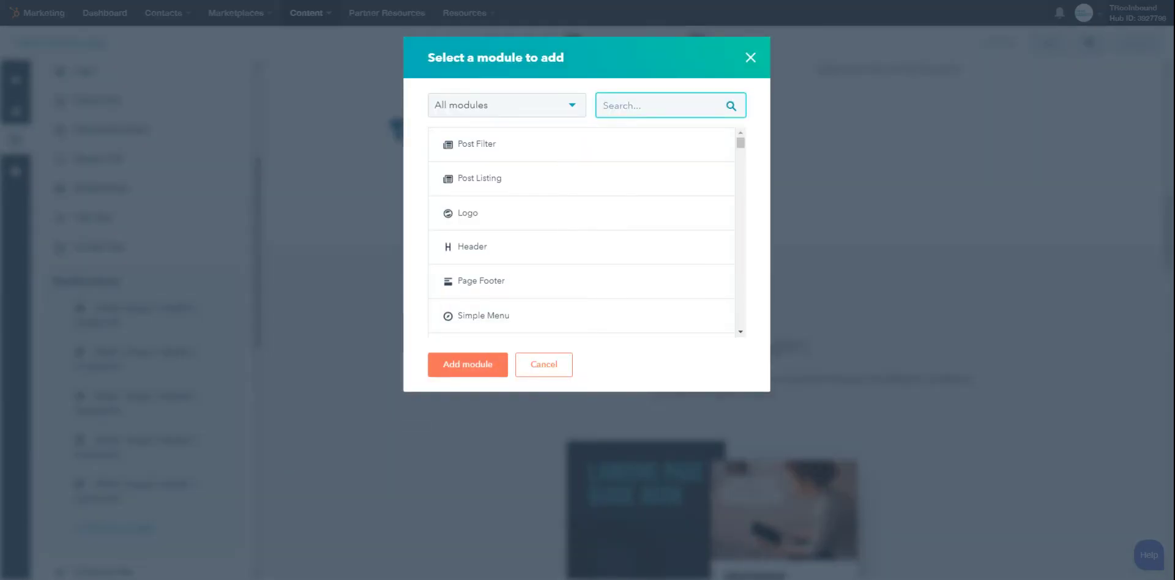
pyautogui.write('v2')
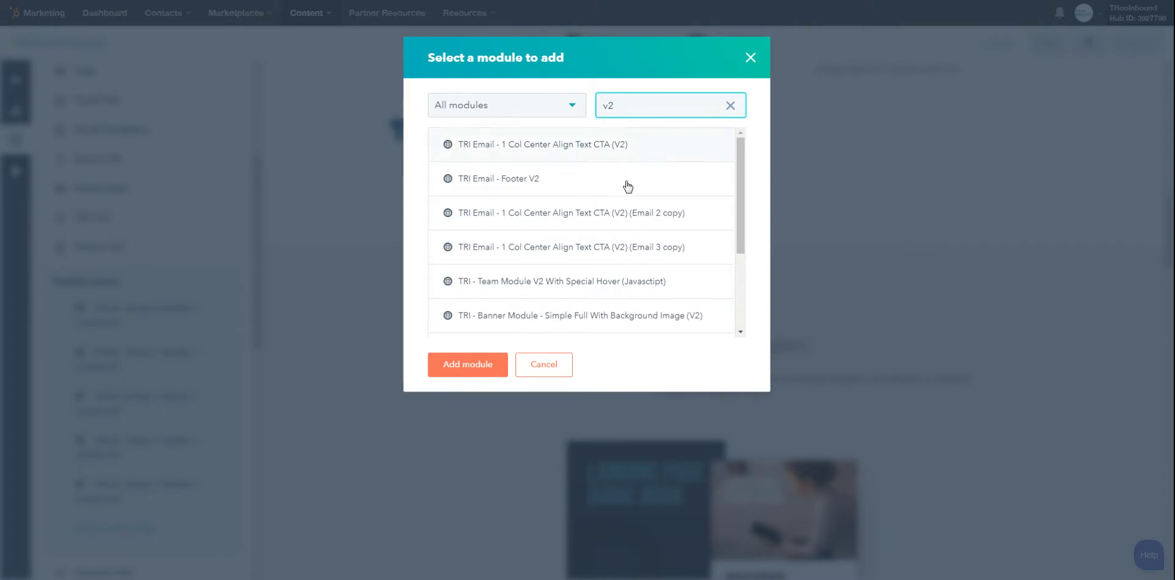
pyautogui.scroll(-2, 628, 181)
pyautogui.click(570, 235)
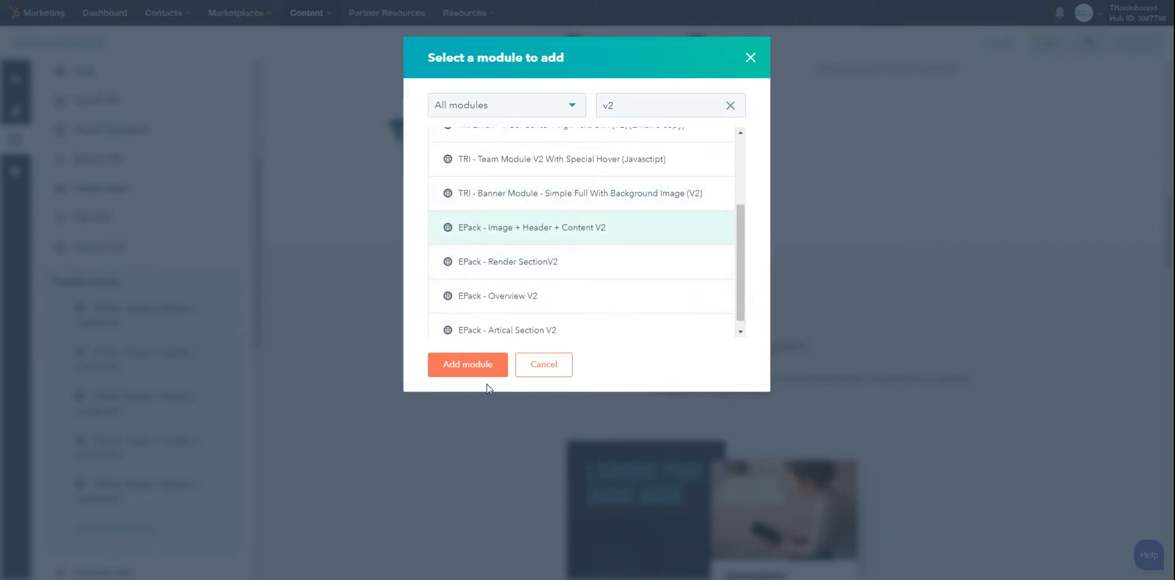
pyautogui.click(472, 367)
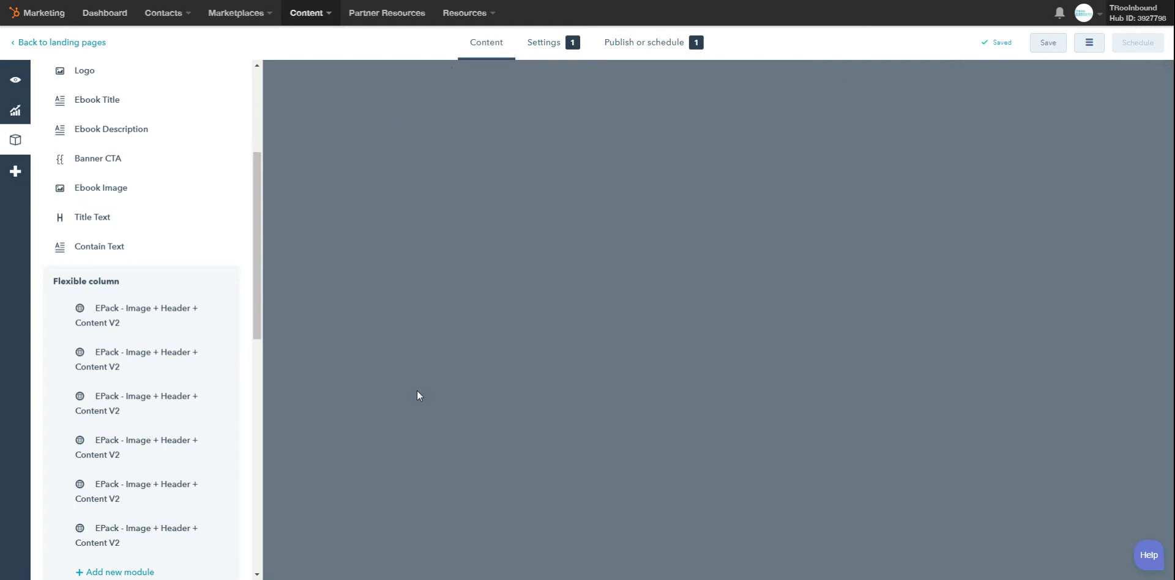
# Open the settings of a "Digital marketing tips" module under Section Header and select its Font Awesome icon code for inspection.
pyautogui.scroll(3, 419, 392)
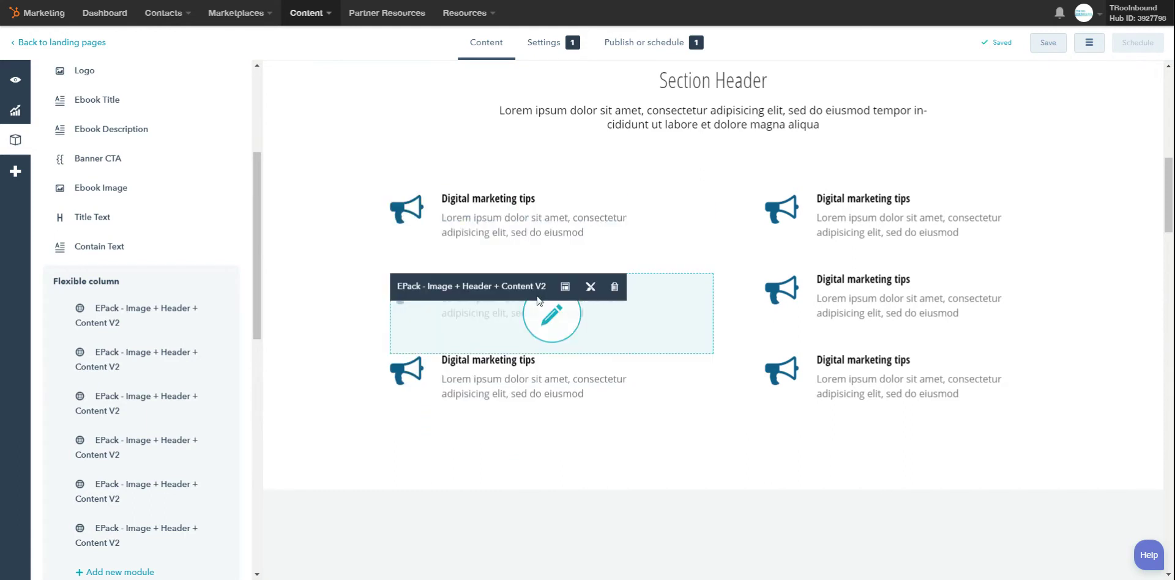
pyautogui.click(539, 318)
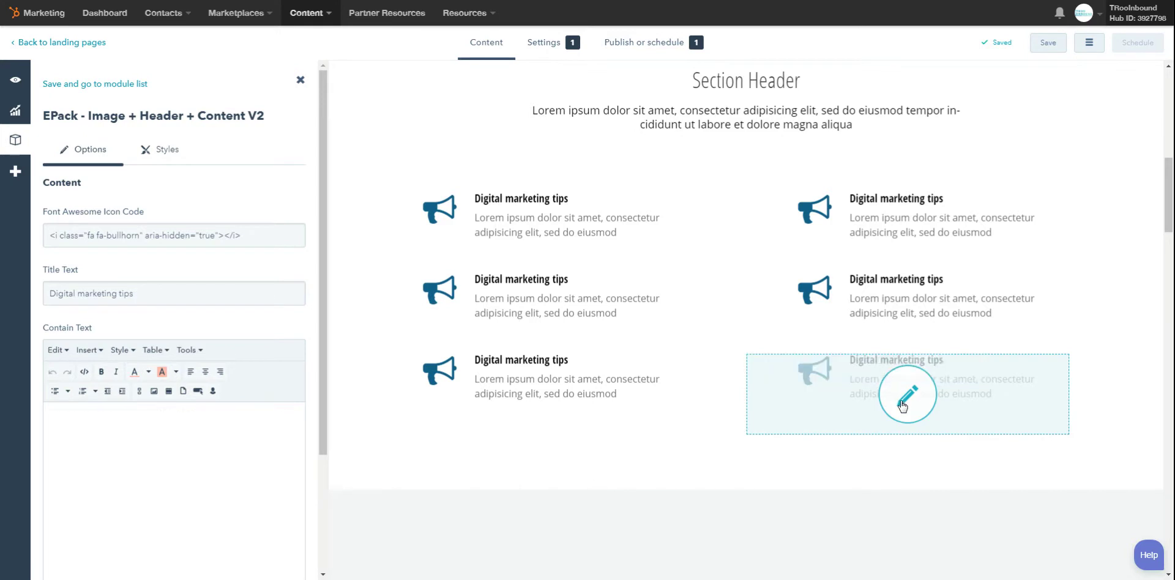
pyautogui.click(590, 397)
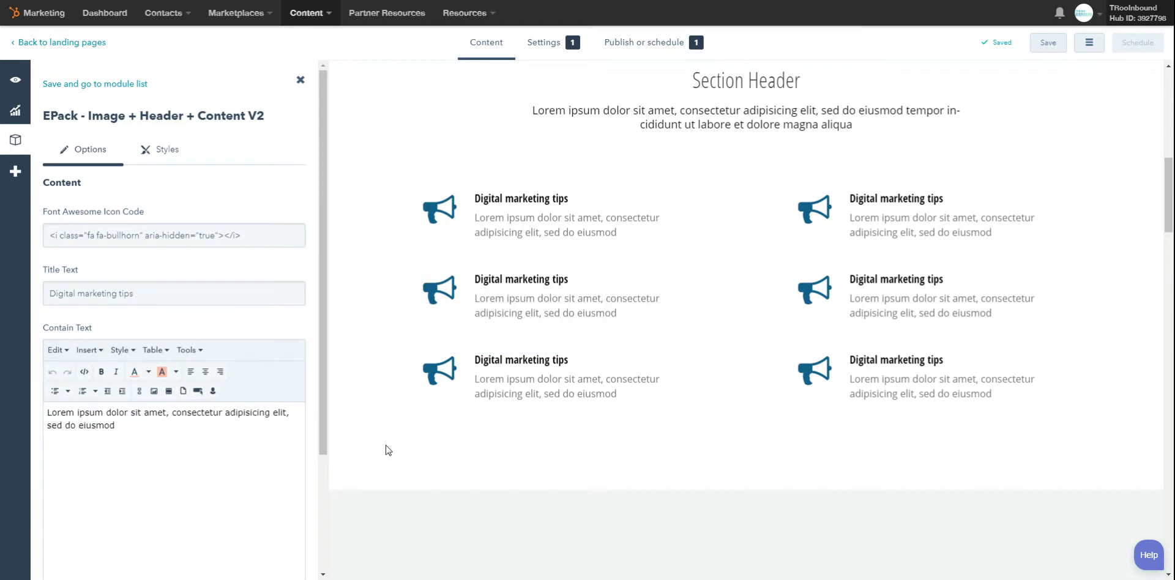
pyautogui.moveTo(243, 235); pyautogui.dragTo(50, 235)
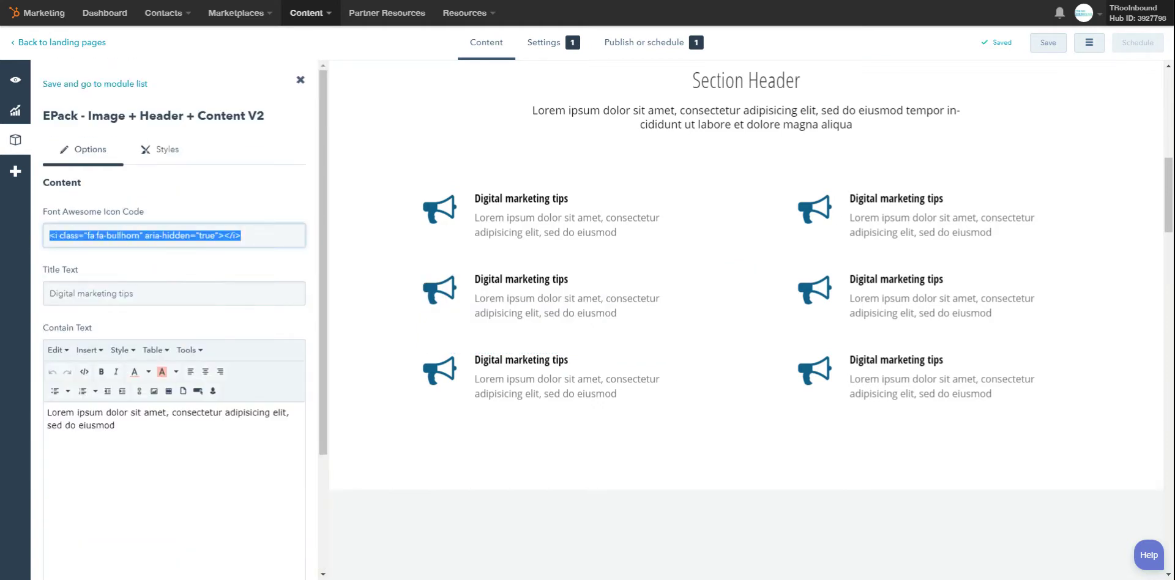
pyautogui.click(43, 211)
pyautogui.hotkey('ctrl', 'shift', 'Right')
pyautogui.hotkey('ctrl', 'shift', 'Right')
pyautogui.hotkey('ctrl', 'shift', 'Right')
pyautogui.hotkey('ctrl', 'shift', 'Right')
pyautogui.hotkey('shift', 'Left')
pyautogui.hotkey('shift', 'Left')
pyautogui.hotkey('shift', 'Left')
pyautogui.hotkey('shift', 'Left')
pyautogui.hotkey('shift', 'Left')
pyautogui.hotkey('shift', 'Left')
# Select the module's title text, review its contain text field, and return to the module list.
pyautogui.click(174, 293)
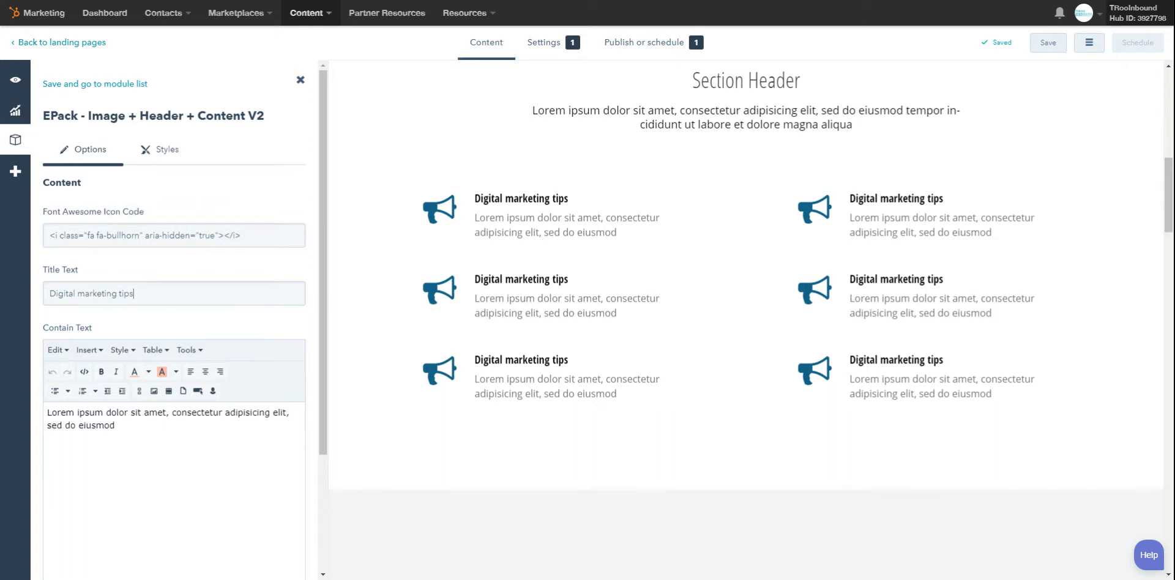
pyautogui.hotkey('ctrl', 'shift', 'Left')
pyautogui.hotkey('ctrl', 'shift', 'Left')
pyautogui.hotkey('ctrl', 'shift', 'Left')
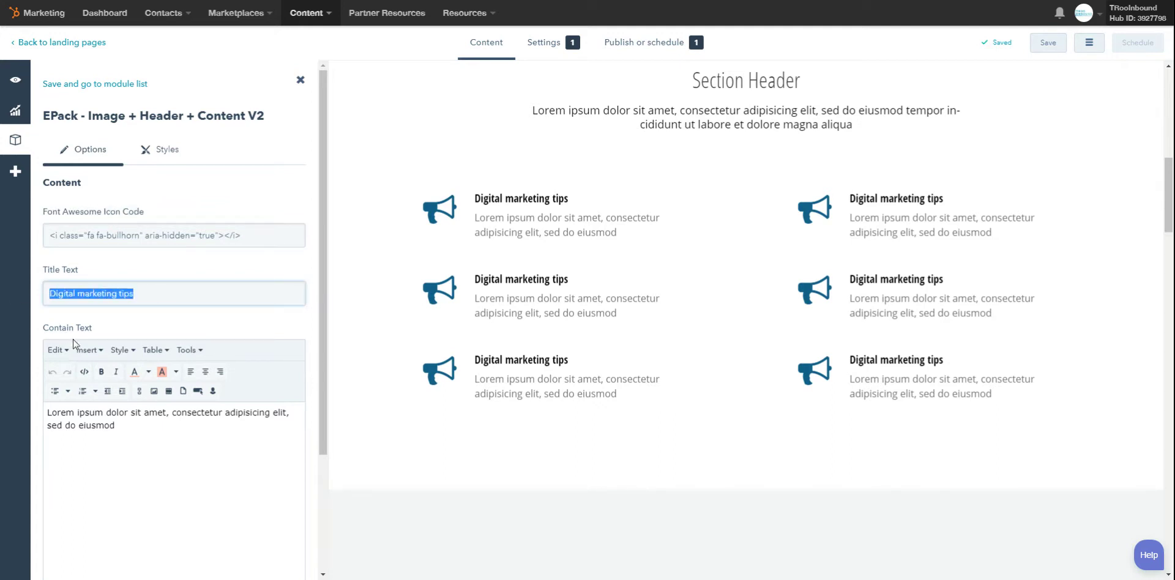
pyautogui.scroll(-3, 85, 340)
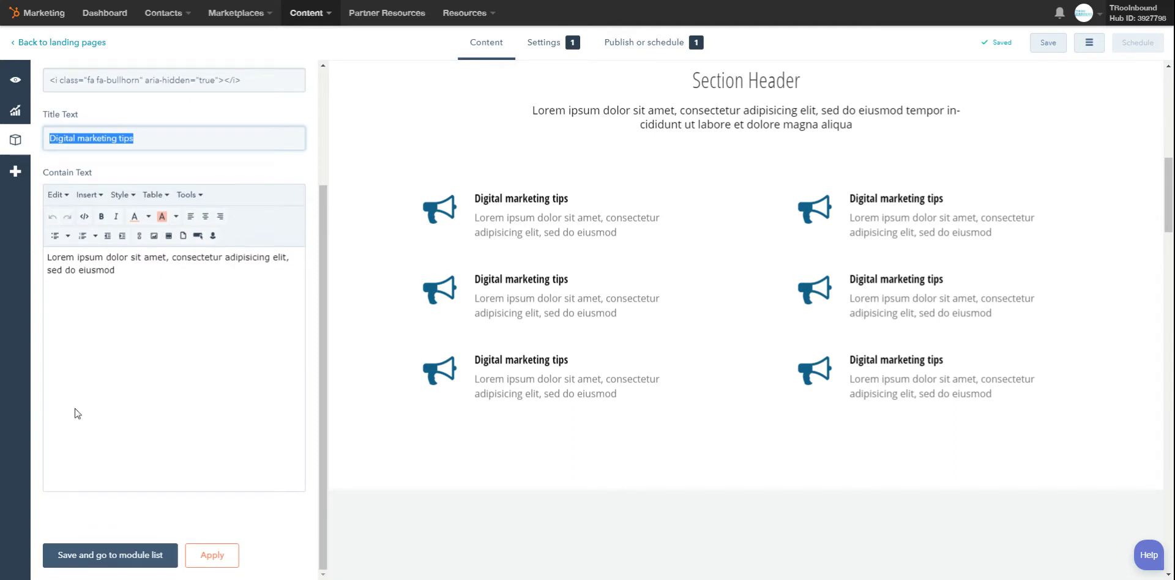
pyautogui.click(123, 555)
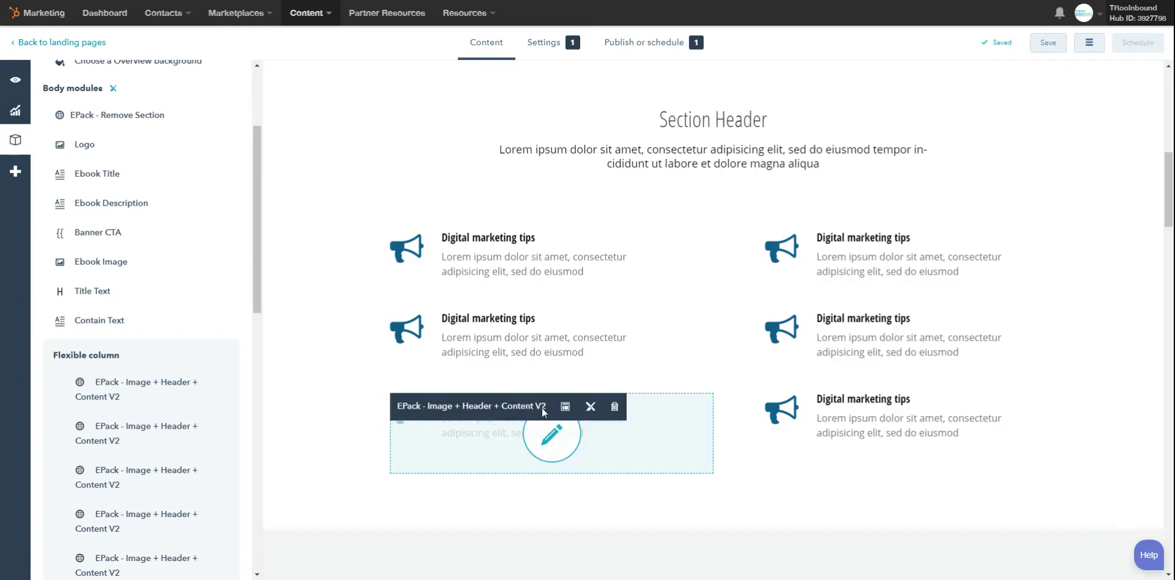
# Delete the two "EPack - Image + Header + Content V2" modules in the last row of the tips section.
pyautogui.click(615, 408)
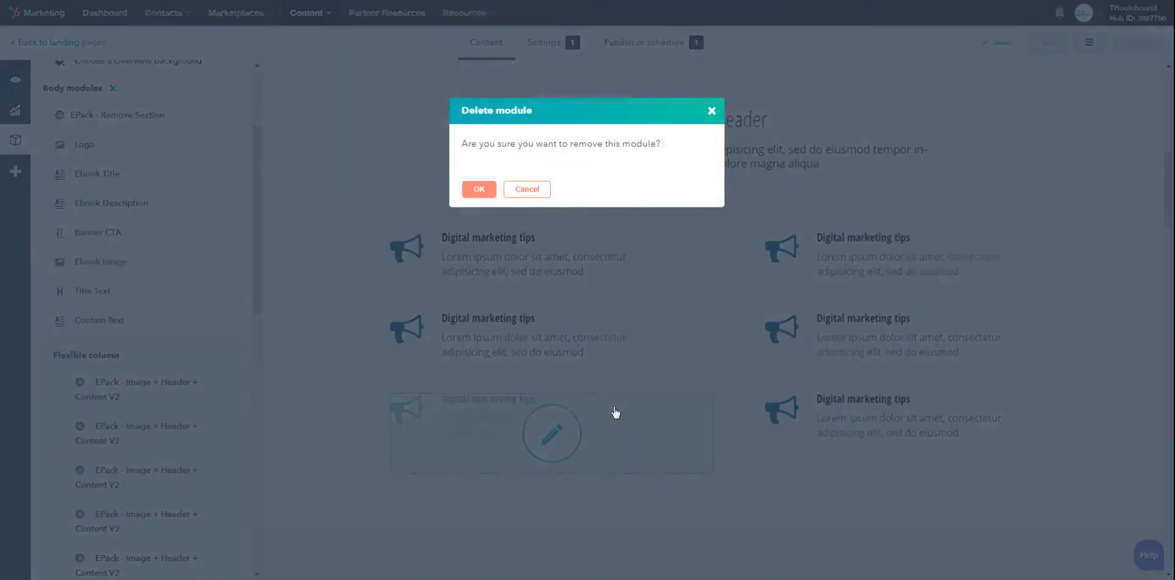
pyautogui.click(479, 189)
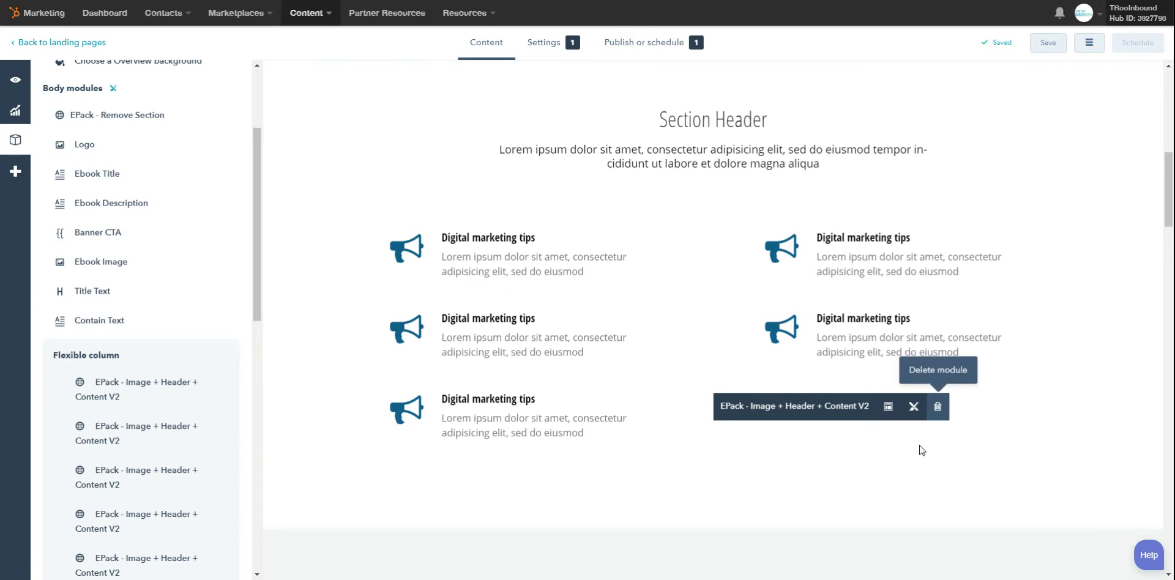
pyautogui.click(613, 407)
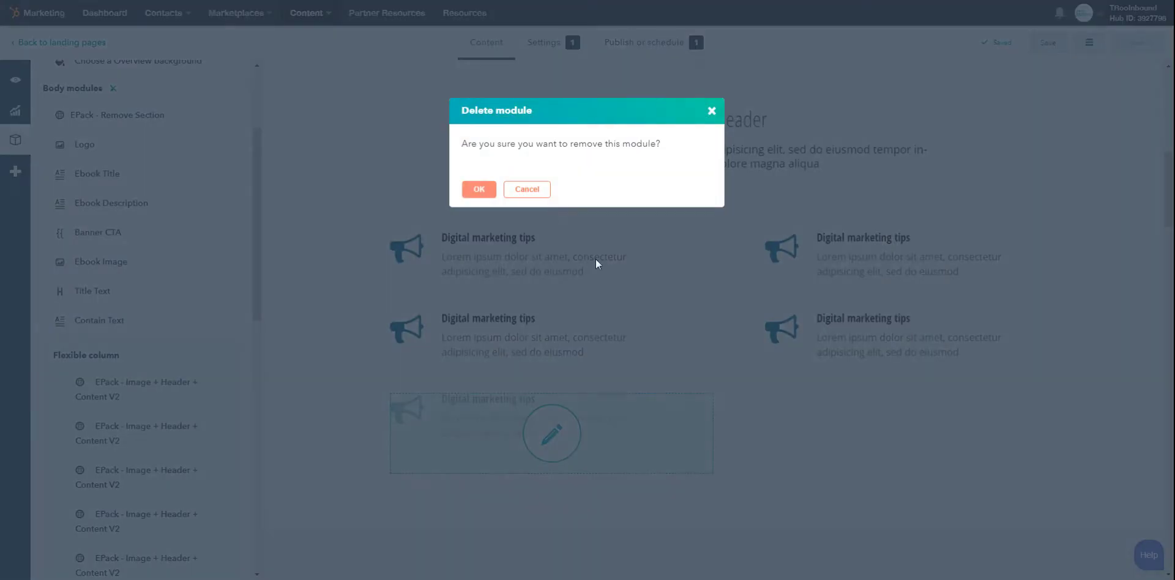
pyautogui.click(481, 189)
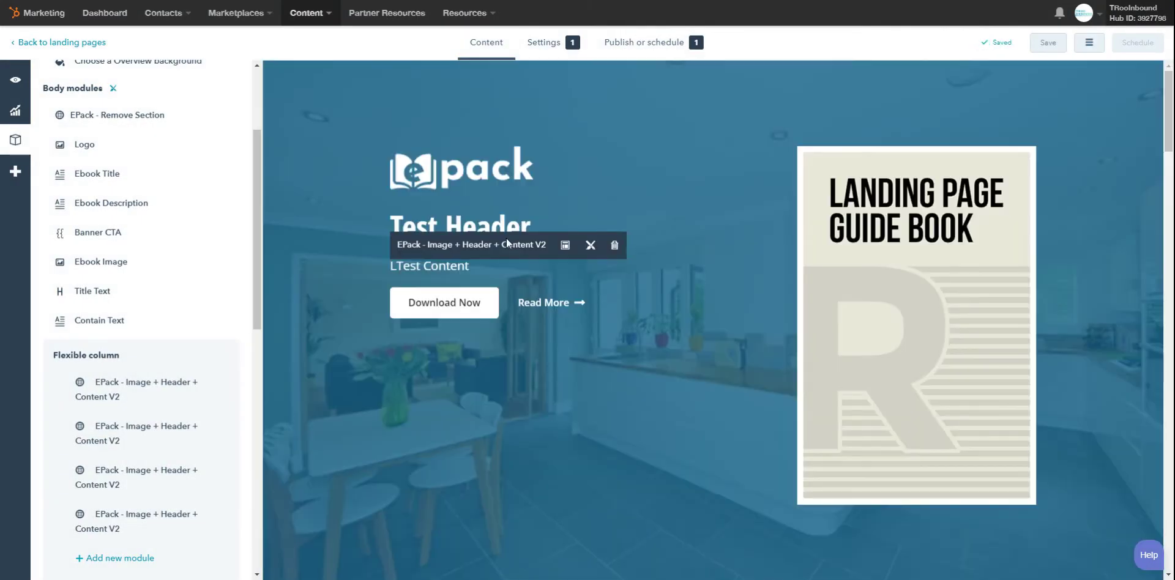
# Open the Right-Image and Left-Image module settings of the two book previews in the BOOK chapters overview.
pyautogui.scroll(-6, 626, 391)
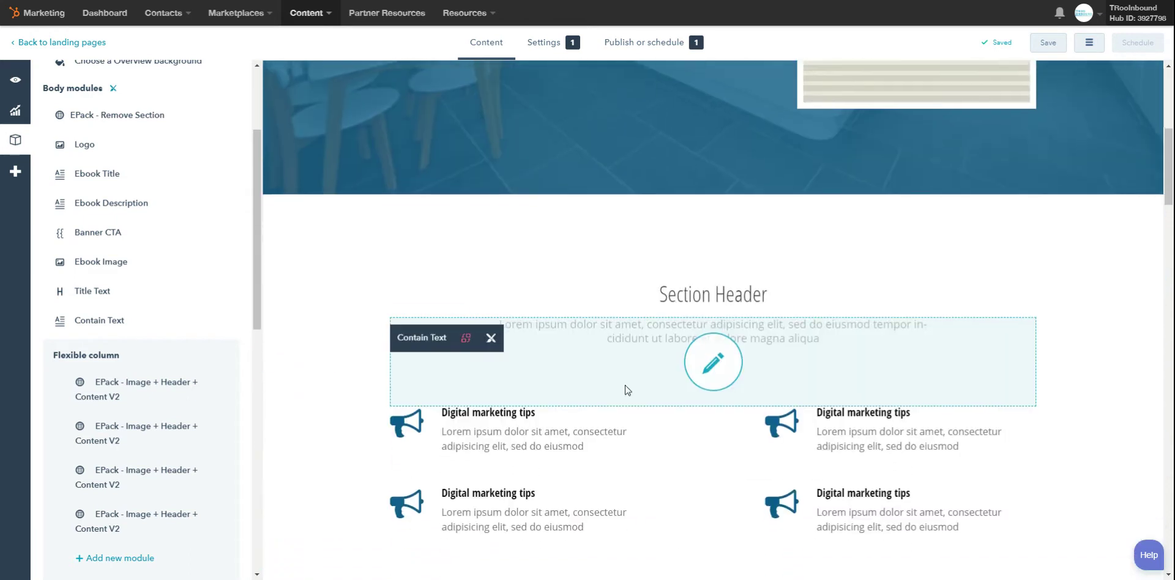
pyautogui.scroll(-10, 625, 385)
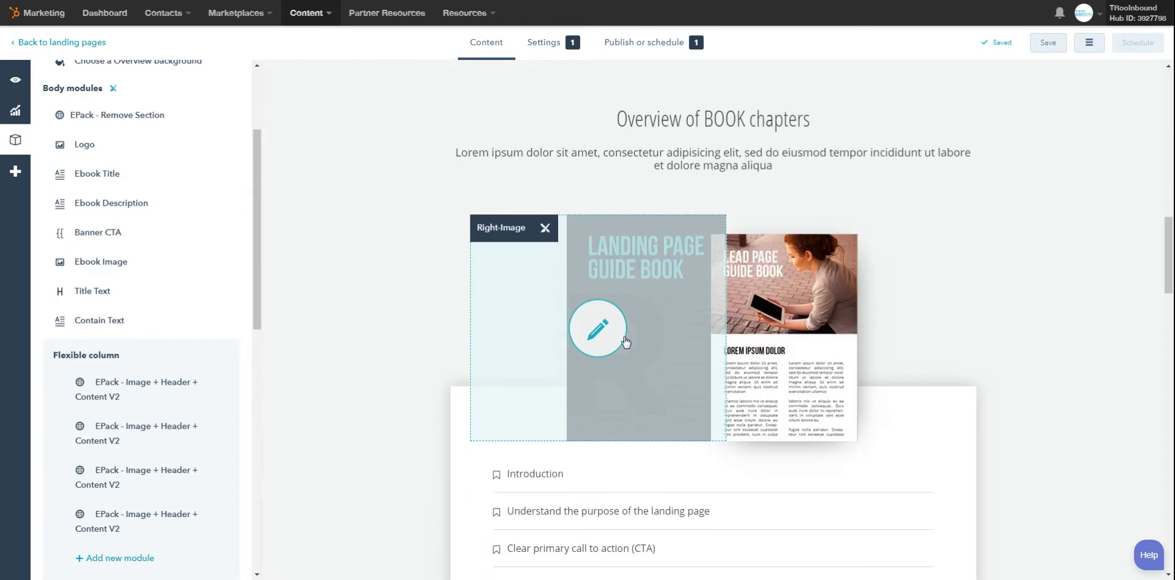
pyautogui.click(625, 341)
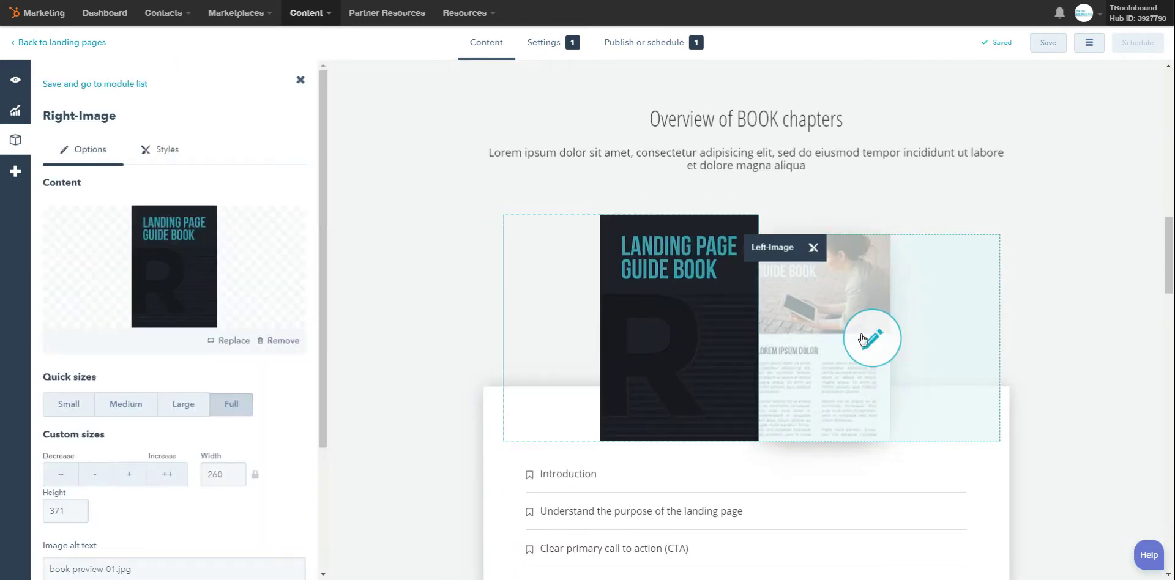
pyautogui.click(861, 338)
# Add "test" as the last bullet in the EPack - Overview V2 chapter list and save it.
pyautogui.scroll(-4, 815, 344)
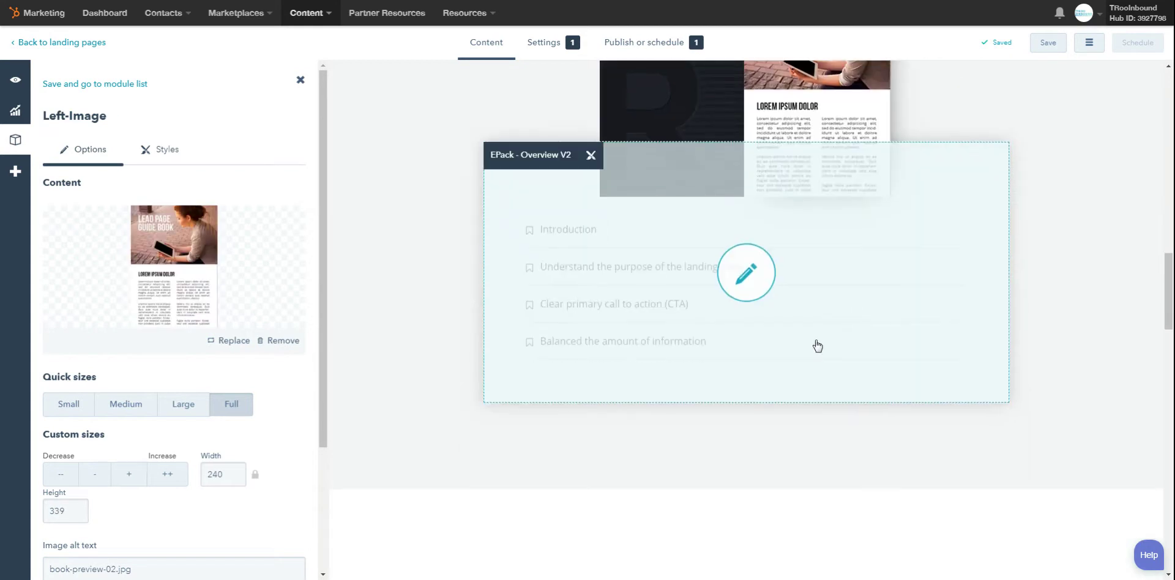
pyautogui.click(748, 285)
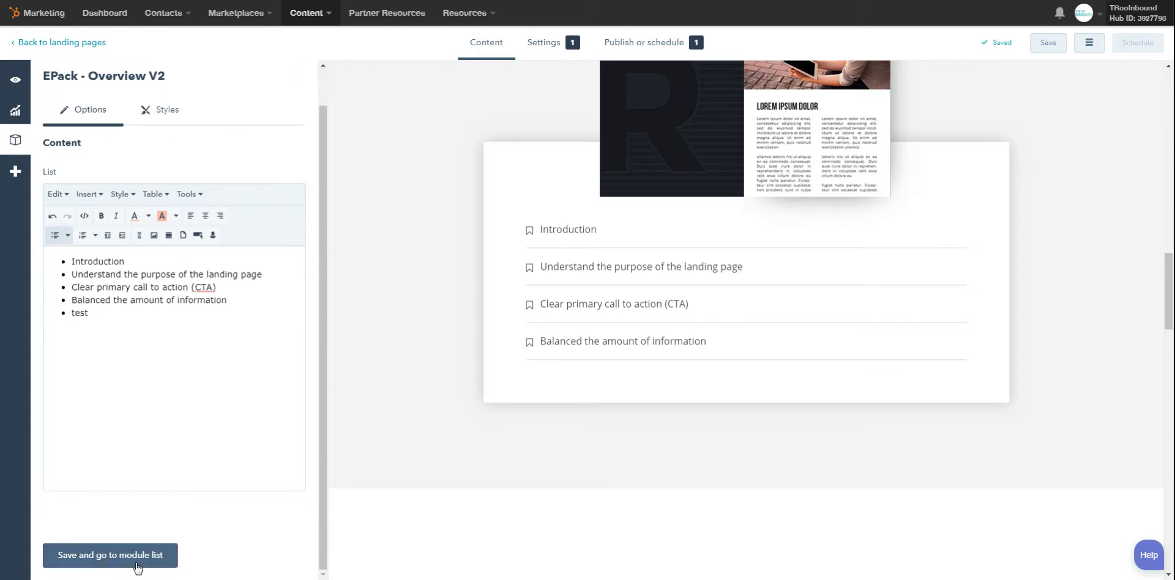
pyautogui.click(147, 557)
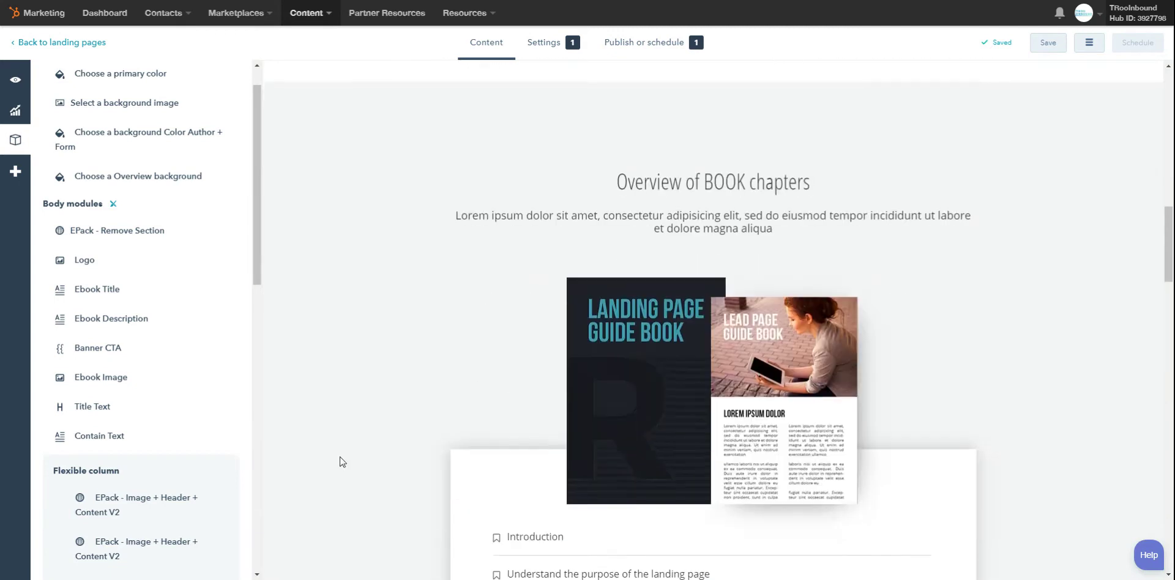
pyautogui.scroll(-3, 341, 461)
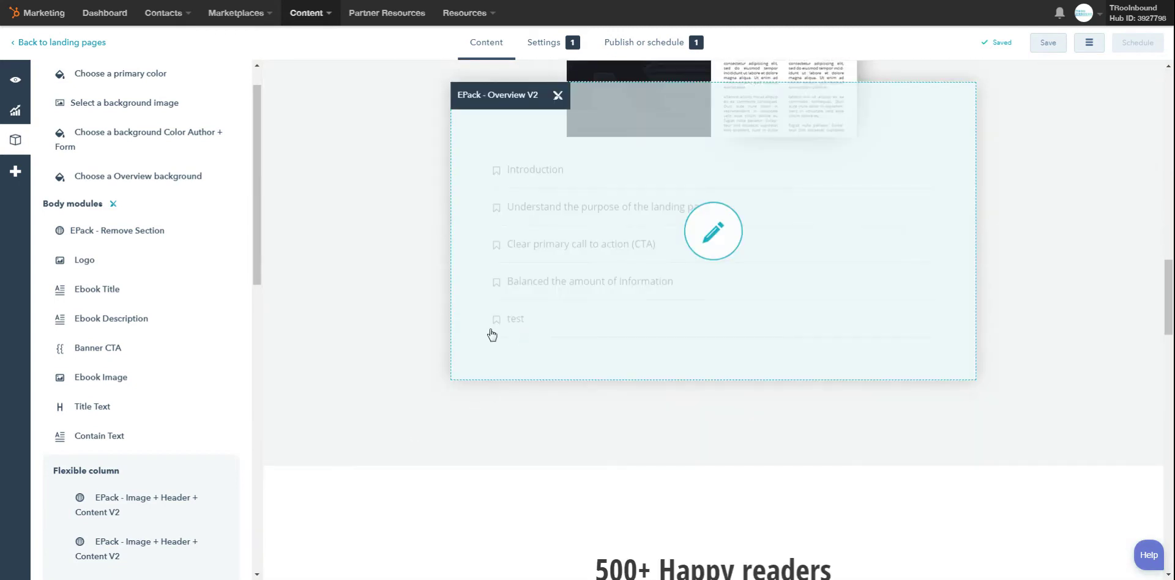
# Open the first testimonial module under "500+ Happy readers" and review its client image, content, name and designation fields.
pyautogui.scroll(-4, 349, 391)
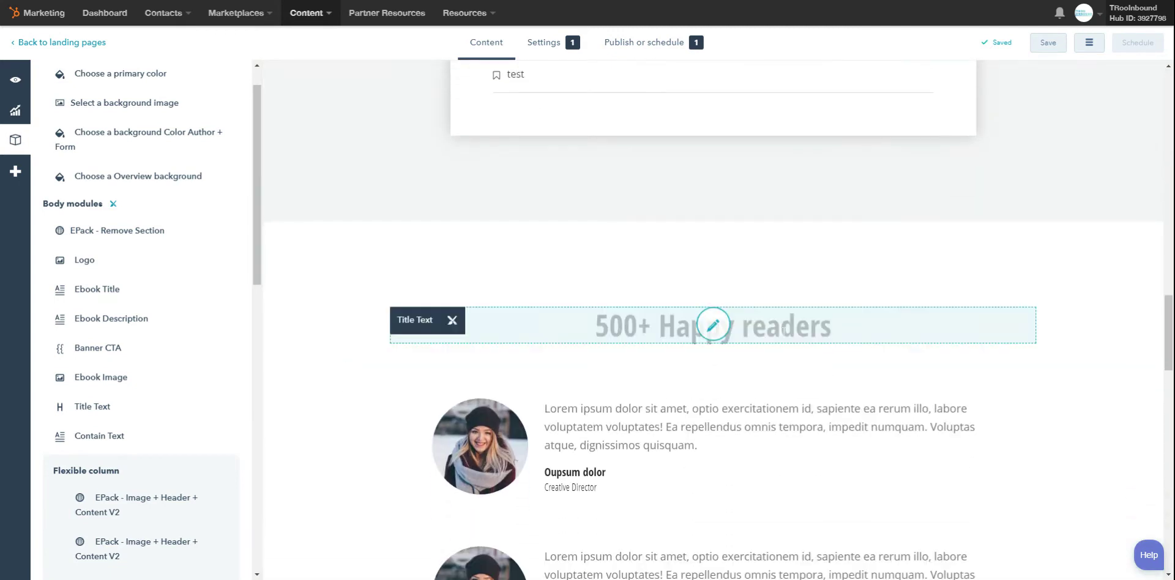
pyautogui.click(742, 326)
pyautogui.moveTo(831, 325)
pyautogui.mouseDown()
pyautogui.moveTo(608, 327)
pyautogui.moveTo(597, 359)
pyautogui.mouseUp()
pyautogui.scroll(-3, 600, 417)
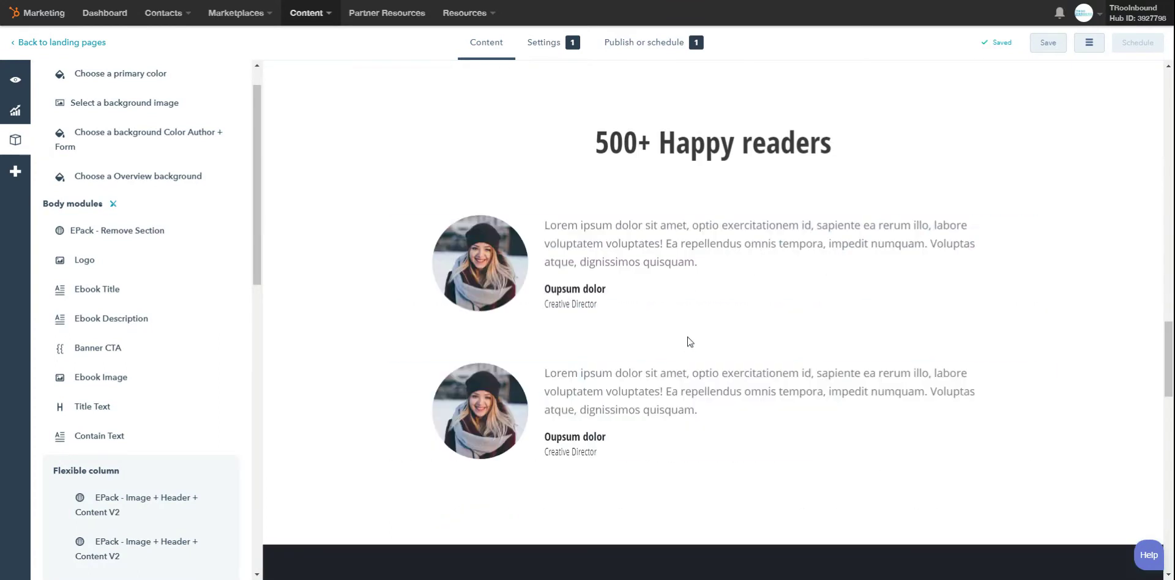
pyautogui.click(709, 260)
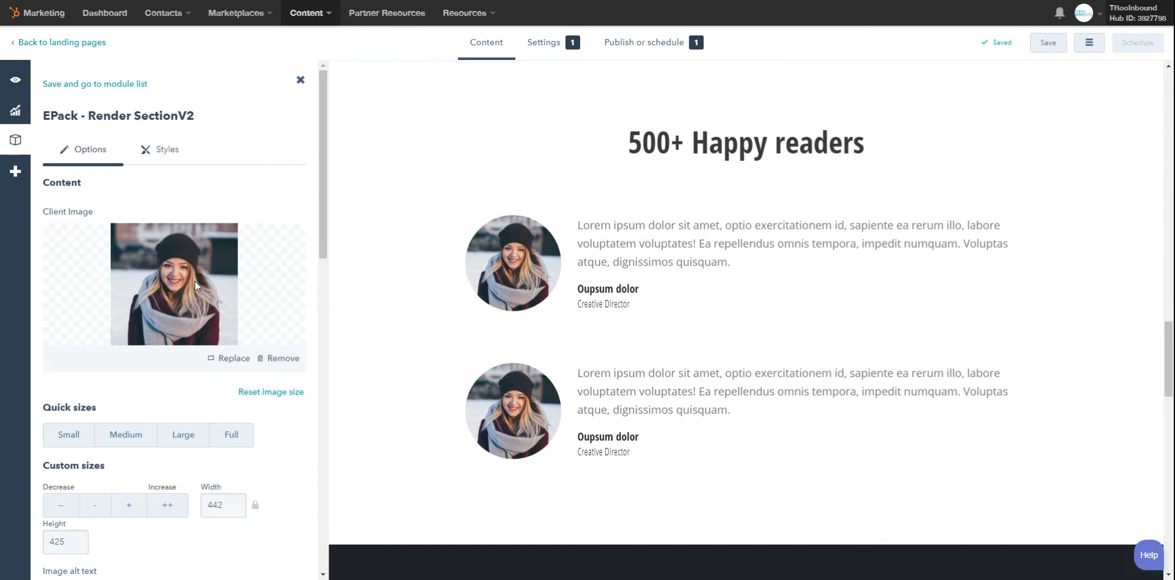
pyautogui.scroll(-7, 195, 283)
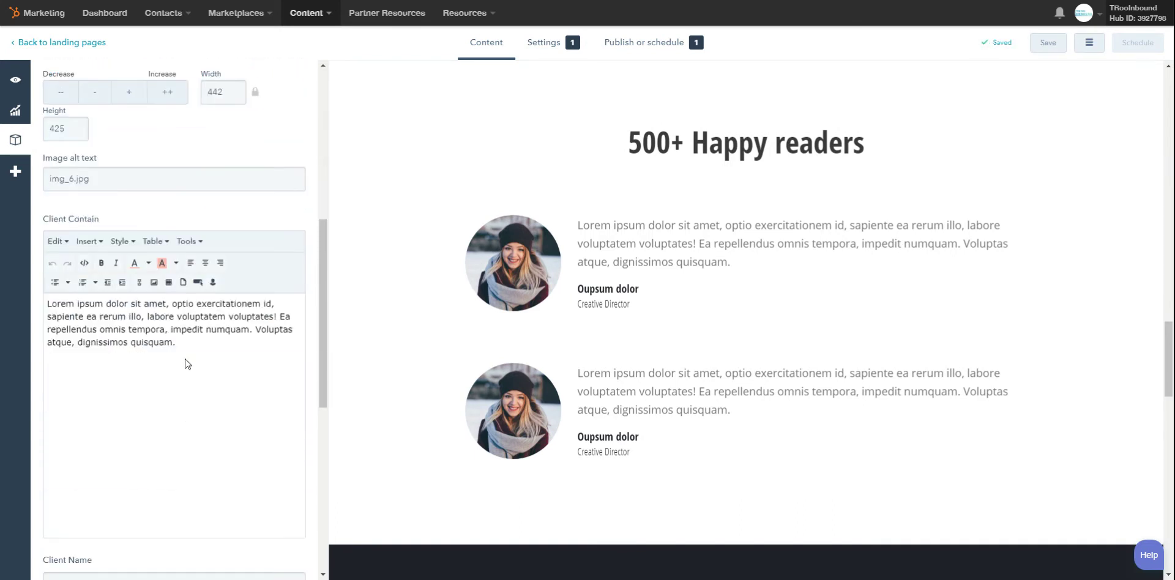
pyautogui.scroll(-1, 186, 361)
pyautogui.scroll(-1, 130, 409)
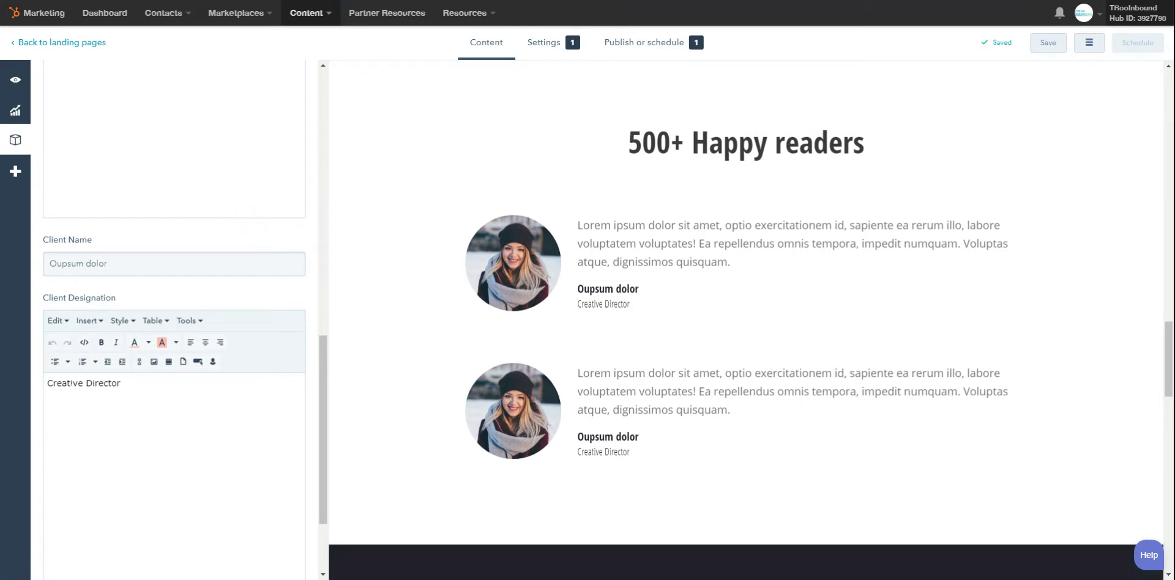
# Save and leave the testimonial settings, and delete the second EPack - Render SectionV2 testimonial under "500+ Happy readers".
pyautogui.scroll(-3, 429, 416)
pyautogui.scroll(-2, 159, 533)
pyautogui.click(110, 555)
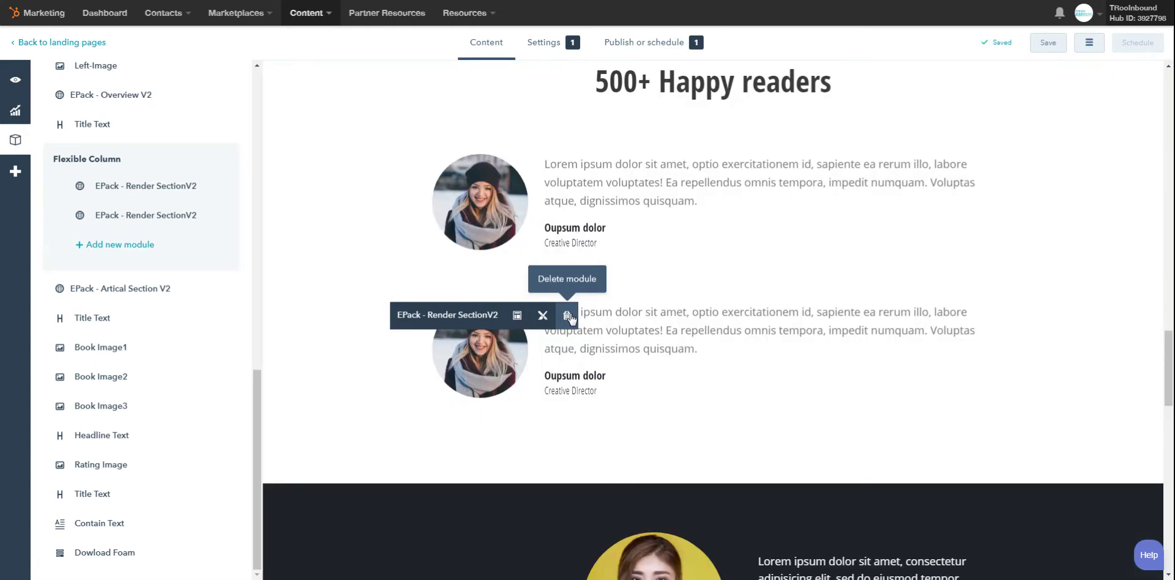
pyautogui.click(566, 315)
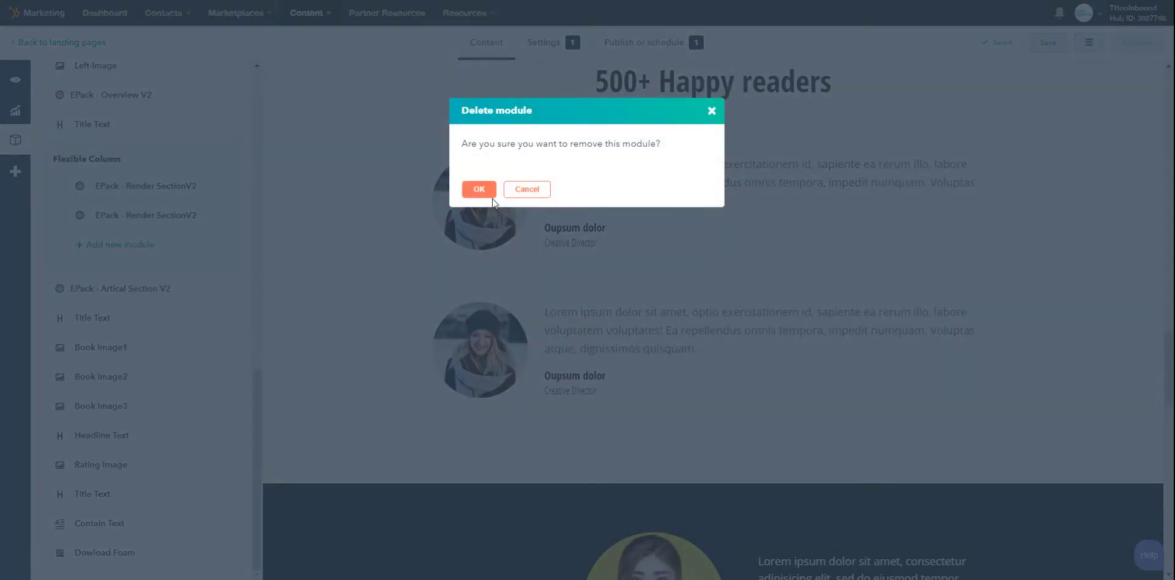
pyautogui.click(479, 190)
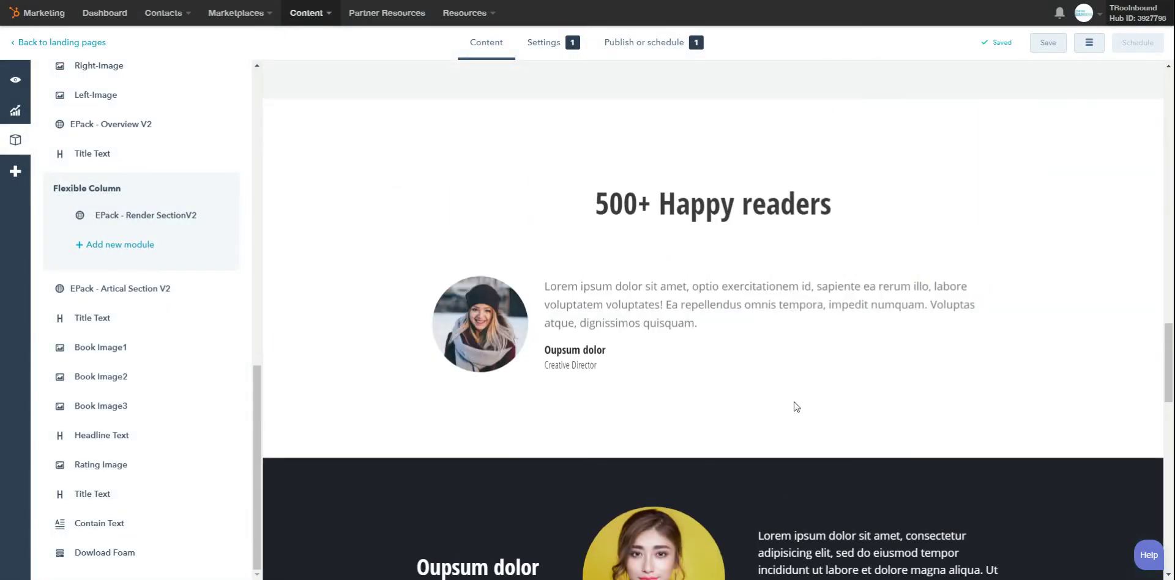
# Search the modules for "v2" and add an EPack - Render SectionV2 testimonial to the readers section's flexible column.
pyautogui.scroll(1, 162, 316)
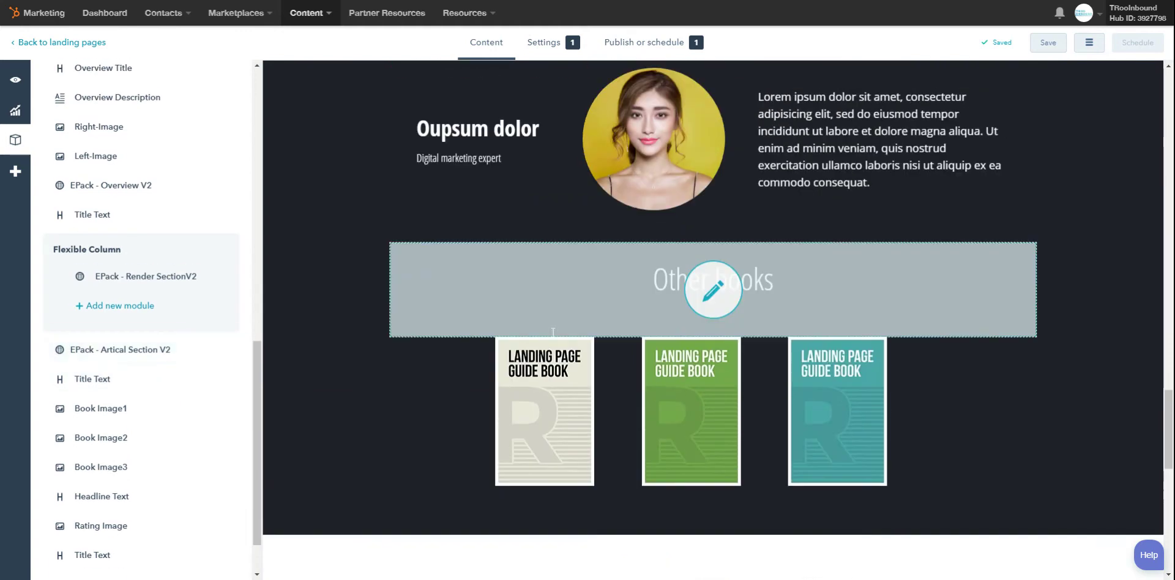
pyautogui.click(136, 306)
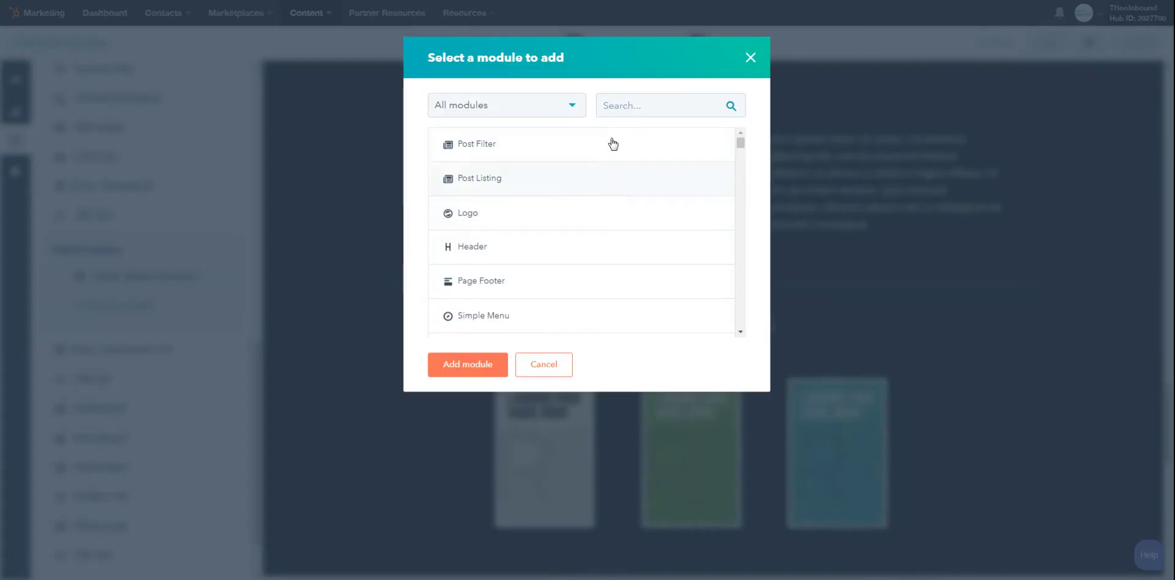
pyautogui.write('v2')
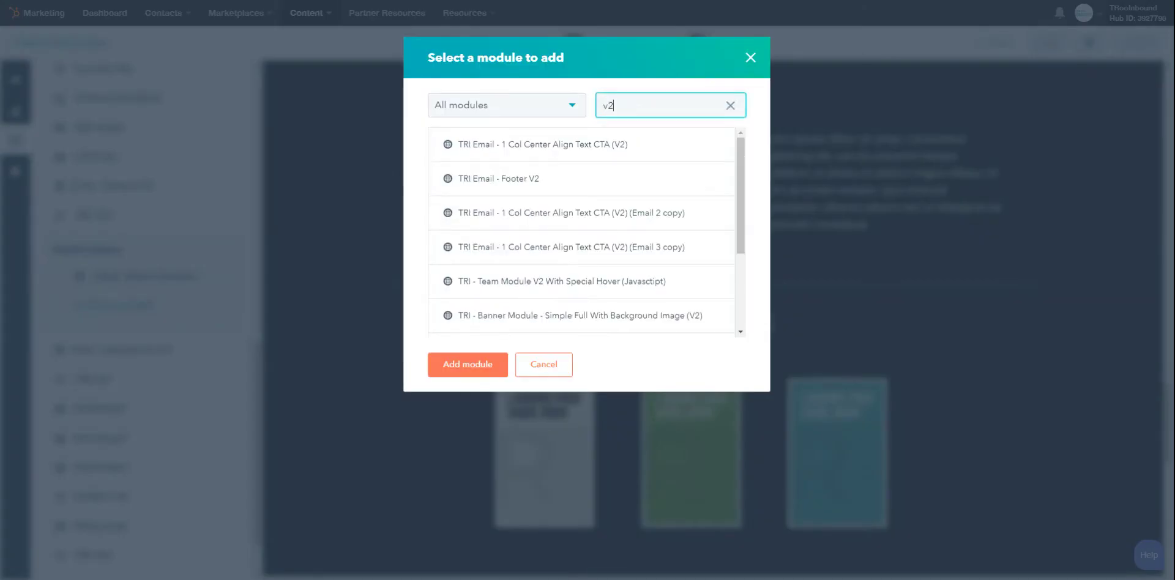
pyautogui.scroll(-2, 645, 179)
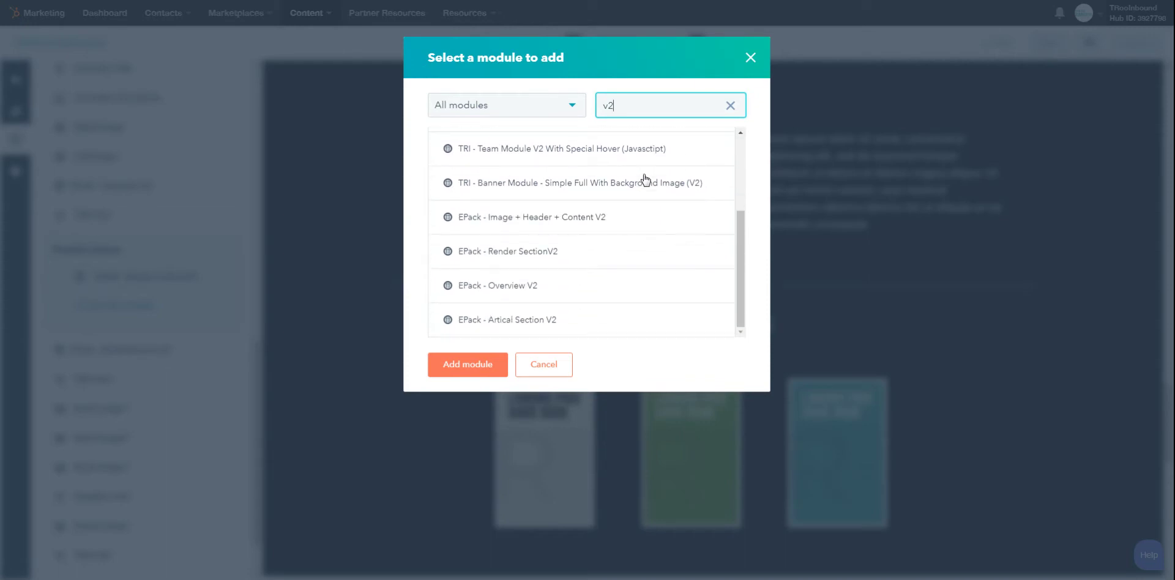
pyautogui.click(537, 257)
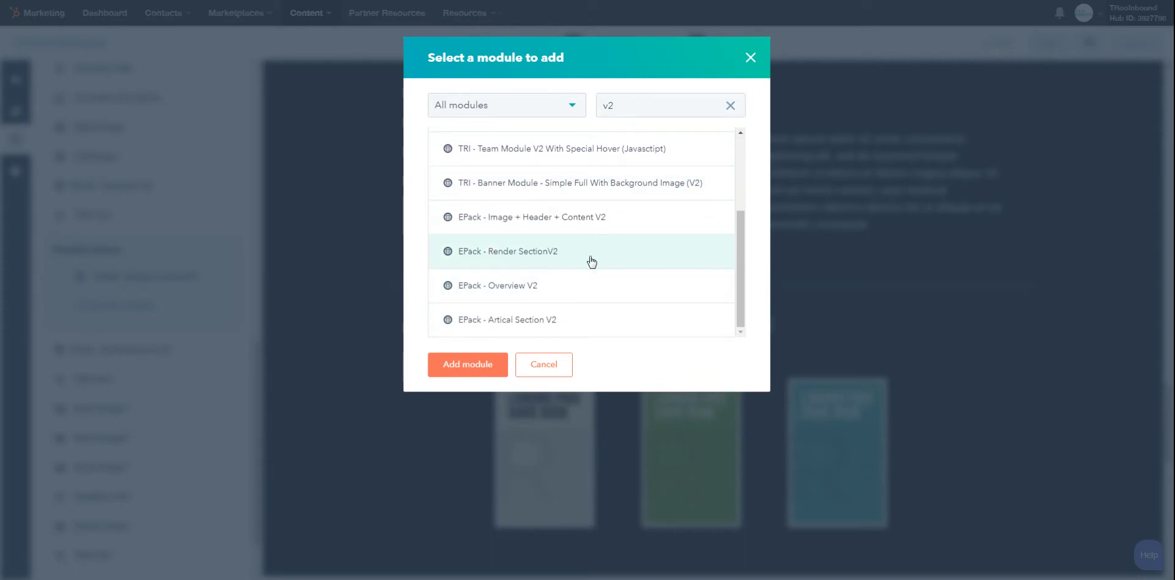
pyautogui.click(468, 370)
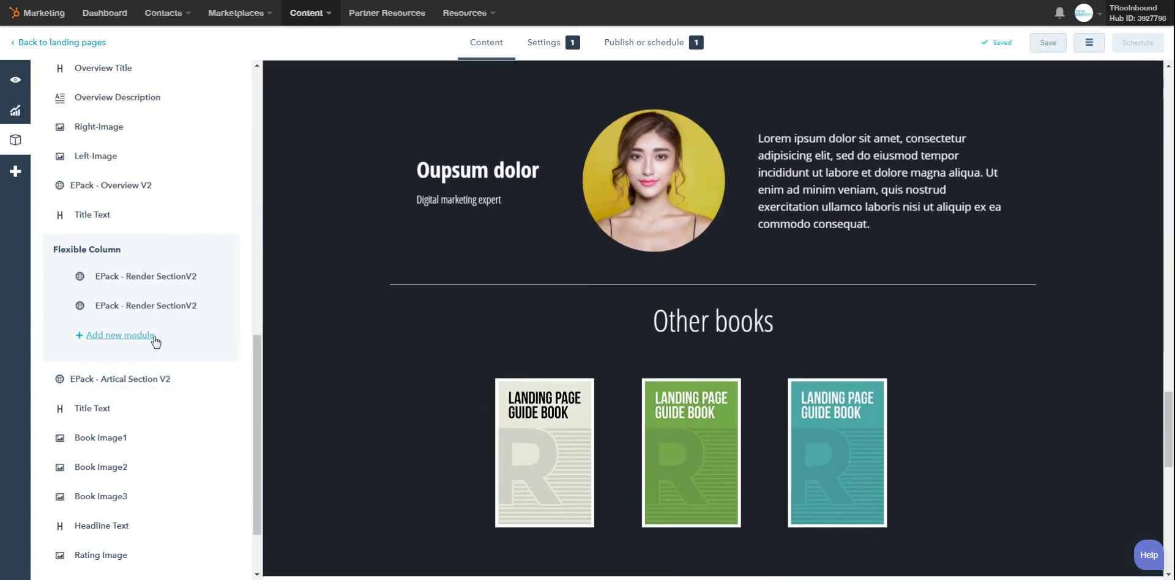
# Add one more EPack - Render SectionV2 module to the same testimonial flexible column, again searching for "v2".
pyautogui.click(154, 340)
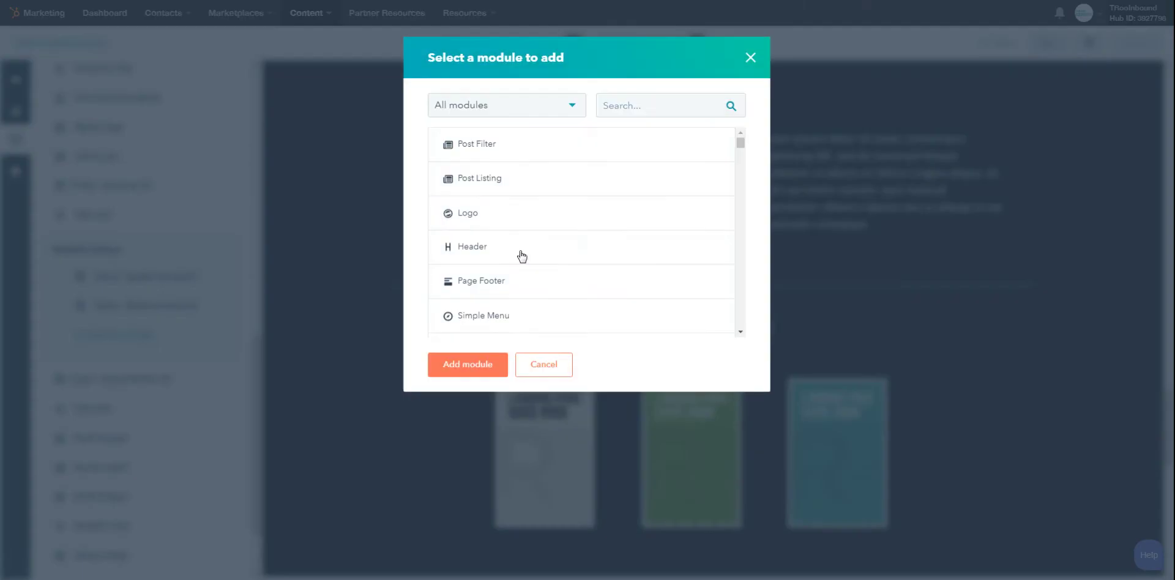
pyautogui.write('v2')
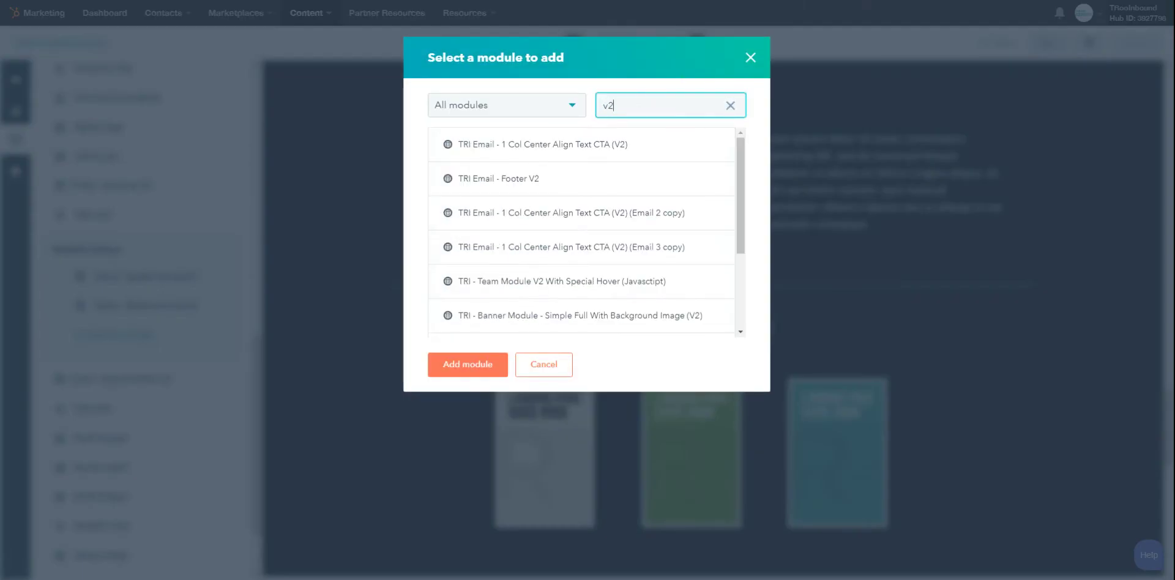
pyautogui.scroll(-2, 603, 209)
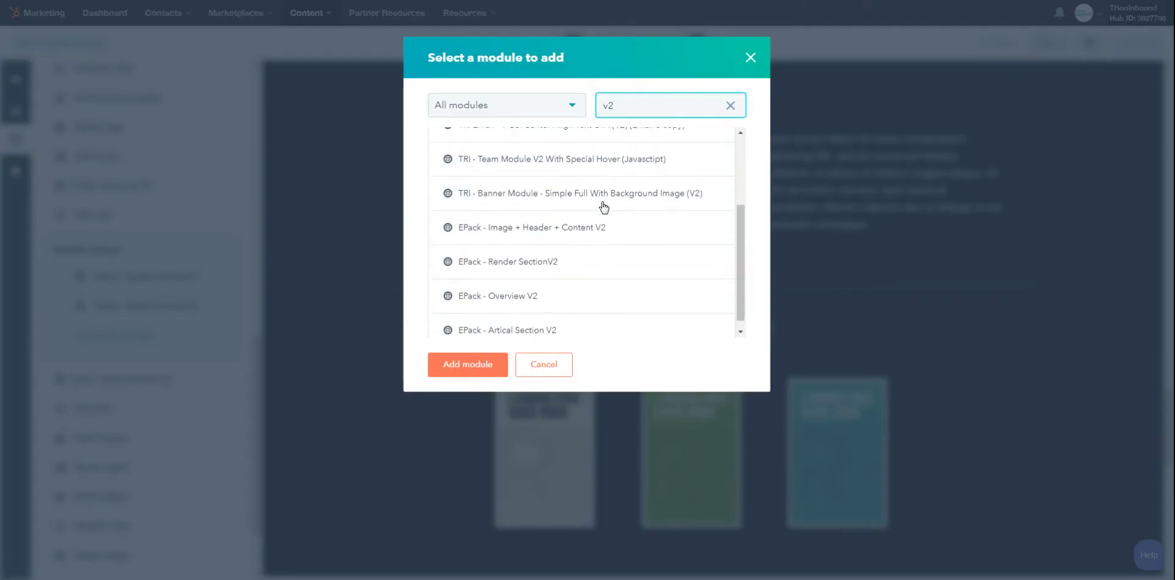
pyautogui.click(593, 265)
pyautogui.click(497, 363)
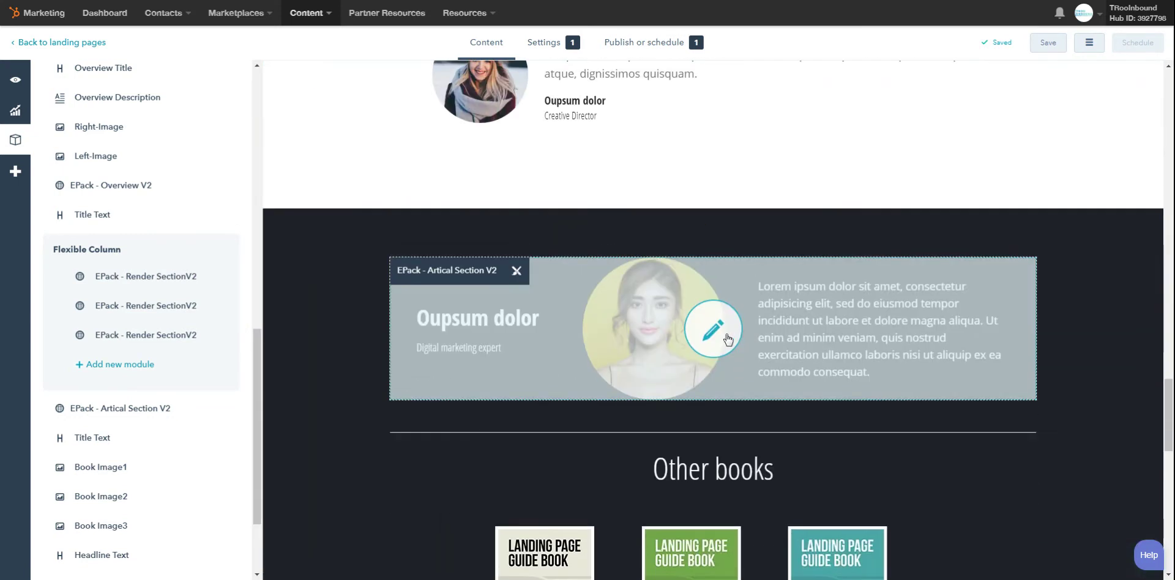
# Review the name, designation, image and content fields of the EPack - Artical Section V2 author module, and return to the module list.
pyautogui.click(728, 339)
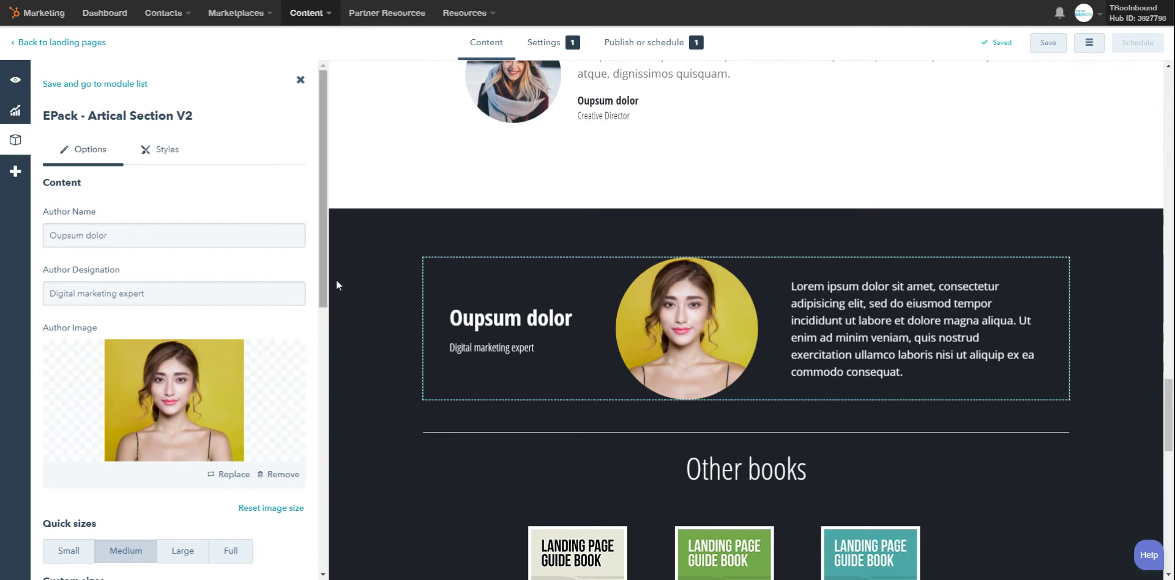
pyautogui.scroll(-8, 164, 308)
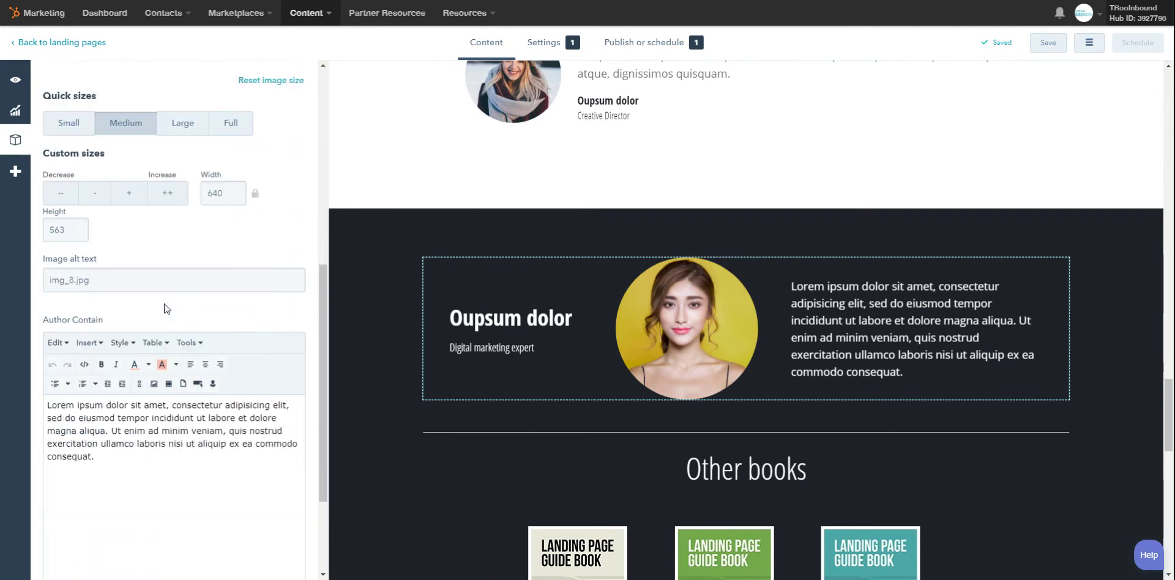
pyautogui.scroll(-3, 164, 308)
pyautogui.scroll(12, 111, 268)
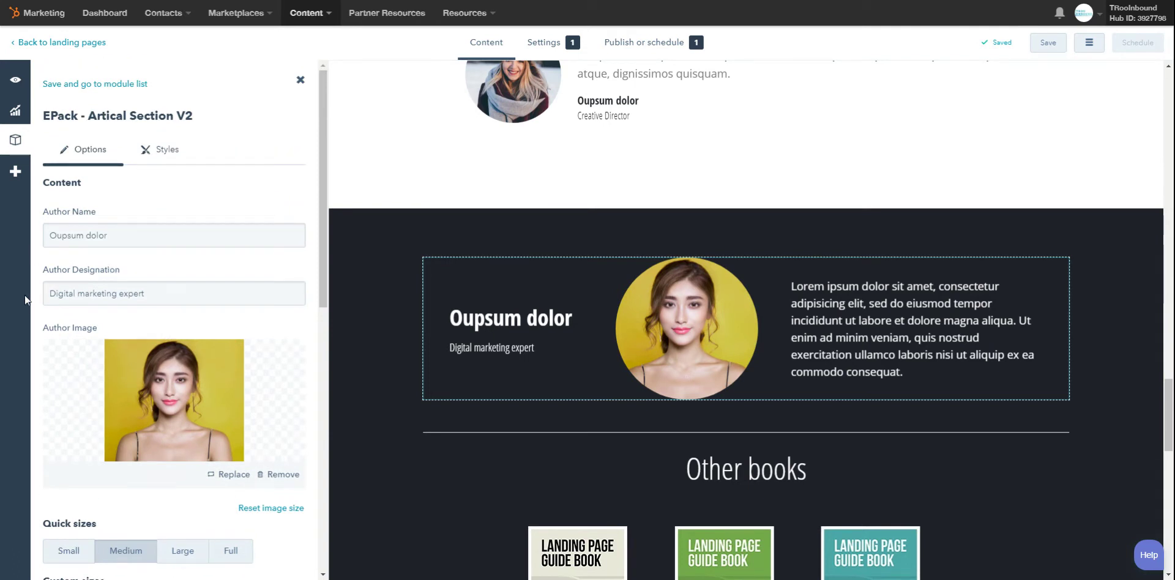
pyautogui.scroll(-7, 96, 317)
pyautogui.scroll(-3, 148, 326)
pyautogui.click(98, 558)
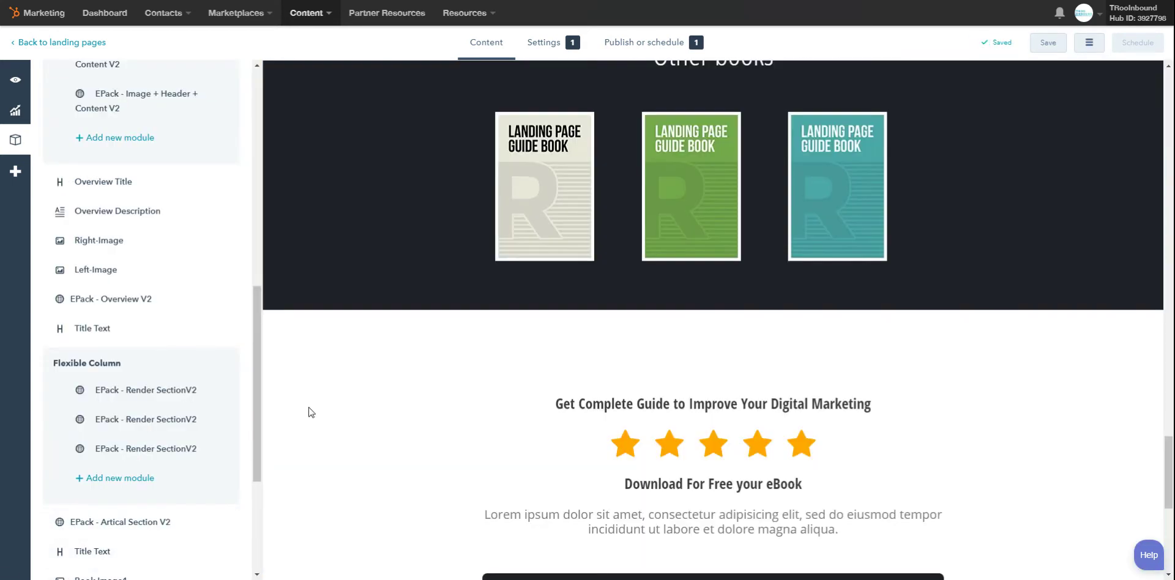
# Open the settings of Book Image1, Book Image2 and Book Image3 in the "Other books" section one after another.
pyautogui.scroll(2, 364, 383)
pyautogui.moveTo(704, 314)
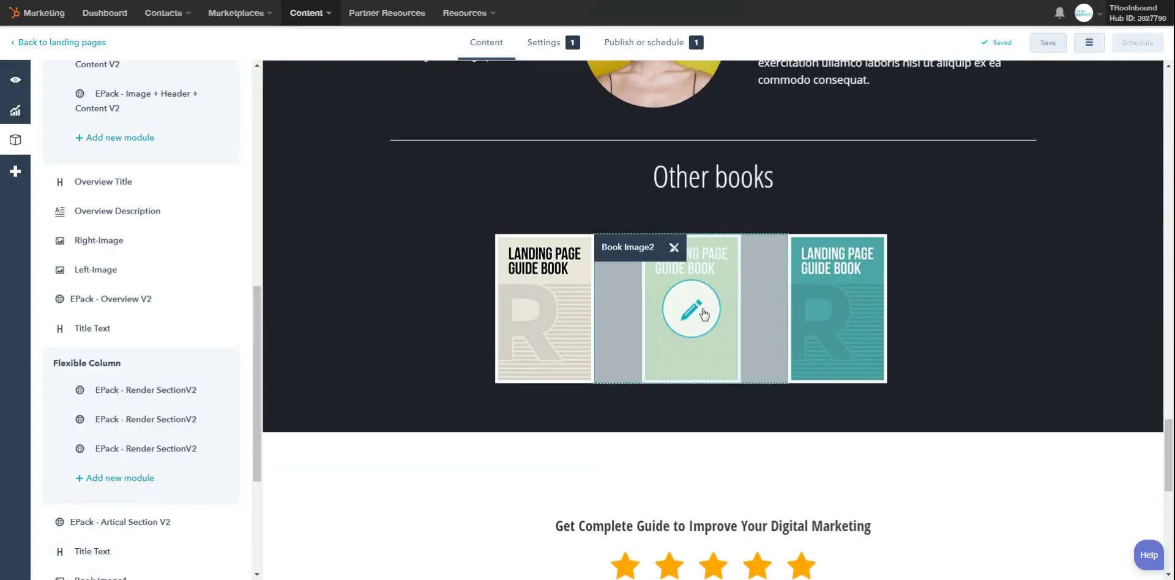
pyautogui.click(496, 311)
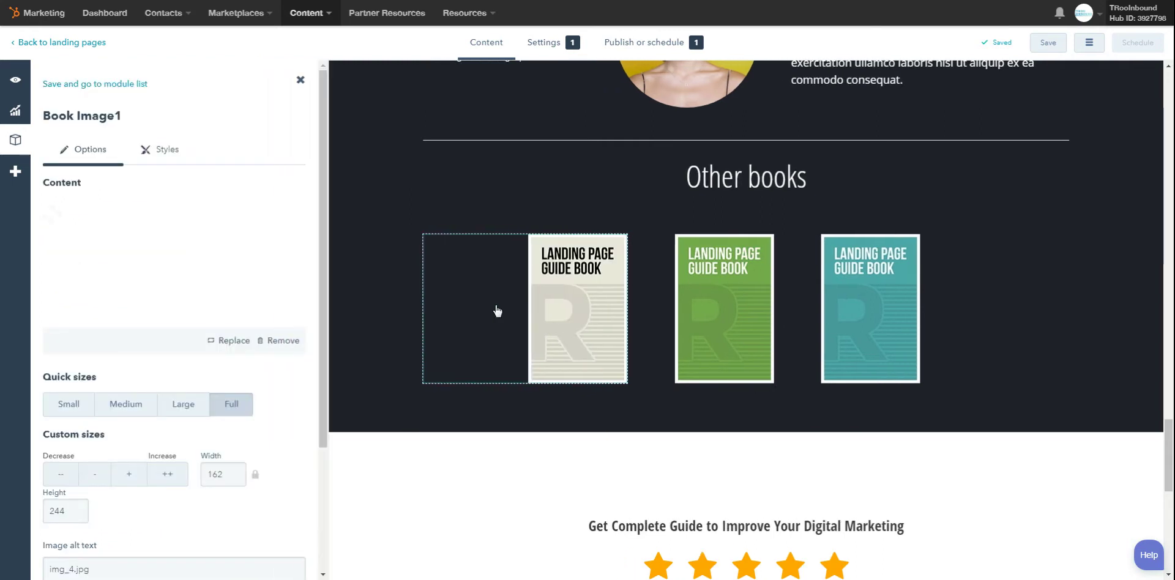
pyautogui.click(742, 313)
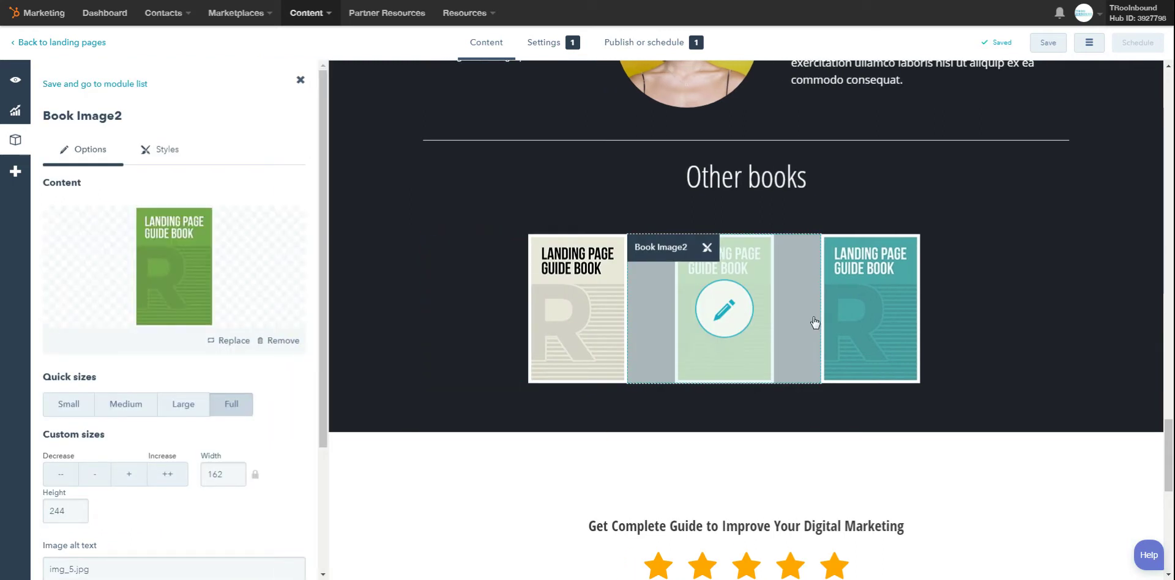
pyautogui.click(916, 311)
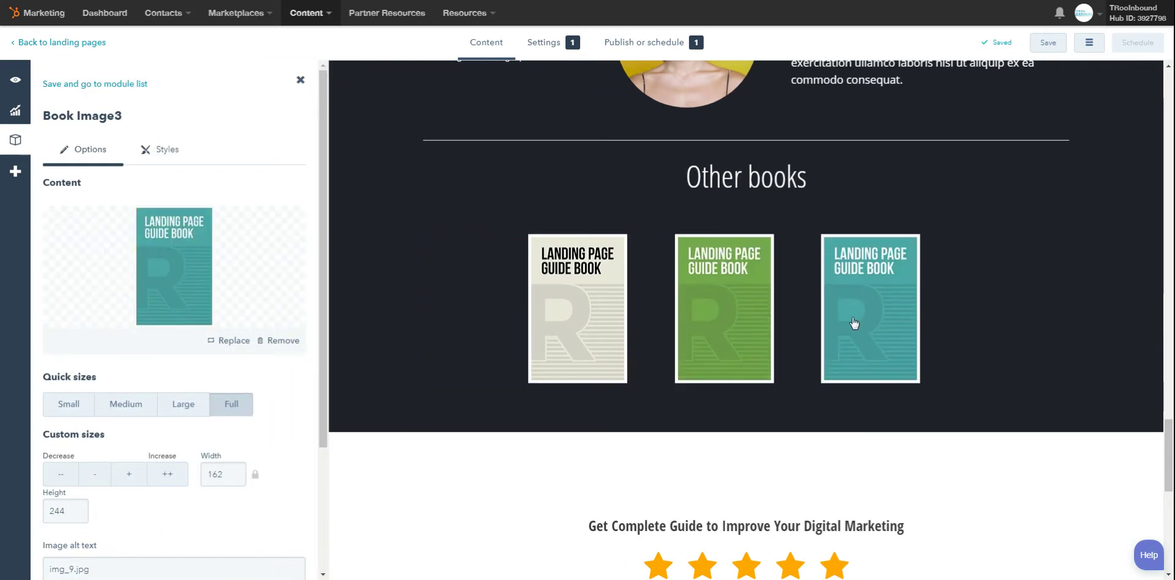
# Review the Dowload Foam module's form selection, thank-you message, notification and post-submit options, and return to the module list.
pyautogui.scroll(-4, 855, 323)
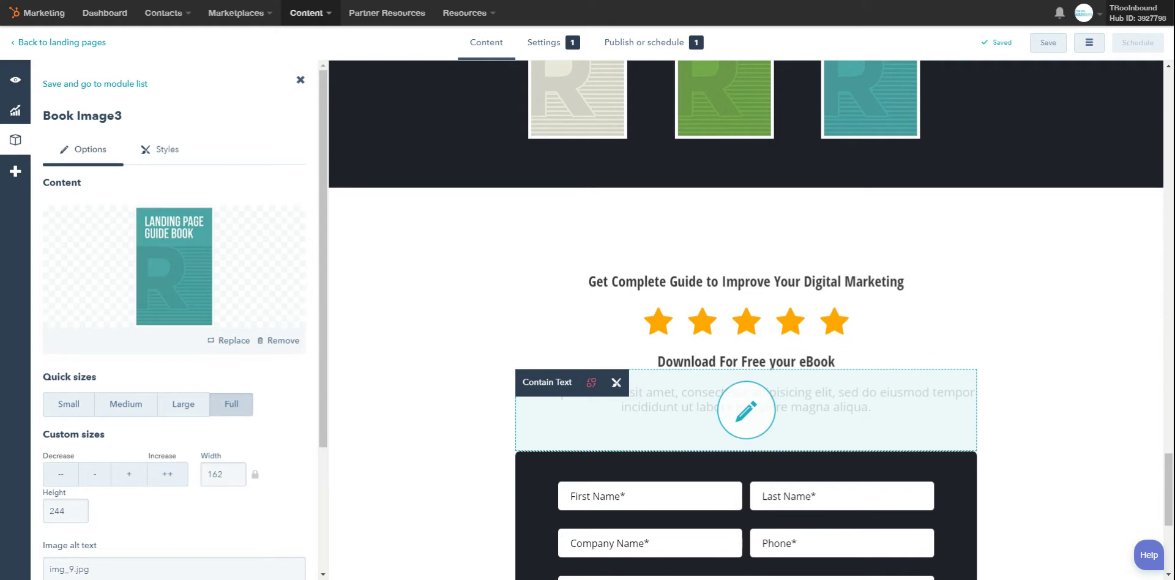
pyautogui.scroll(-1, 746, 410)
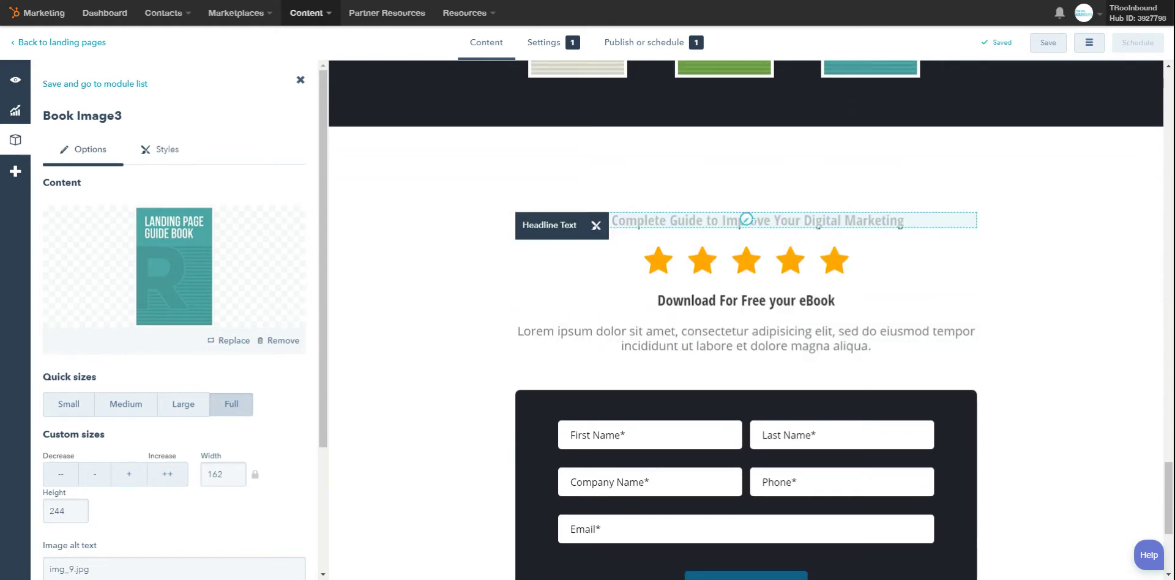
pyautogui.scroll(-3, 745, 343)
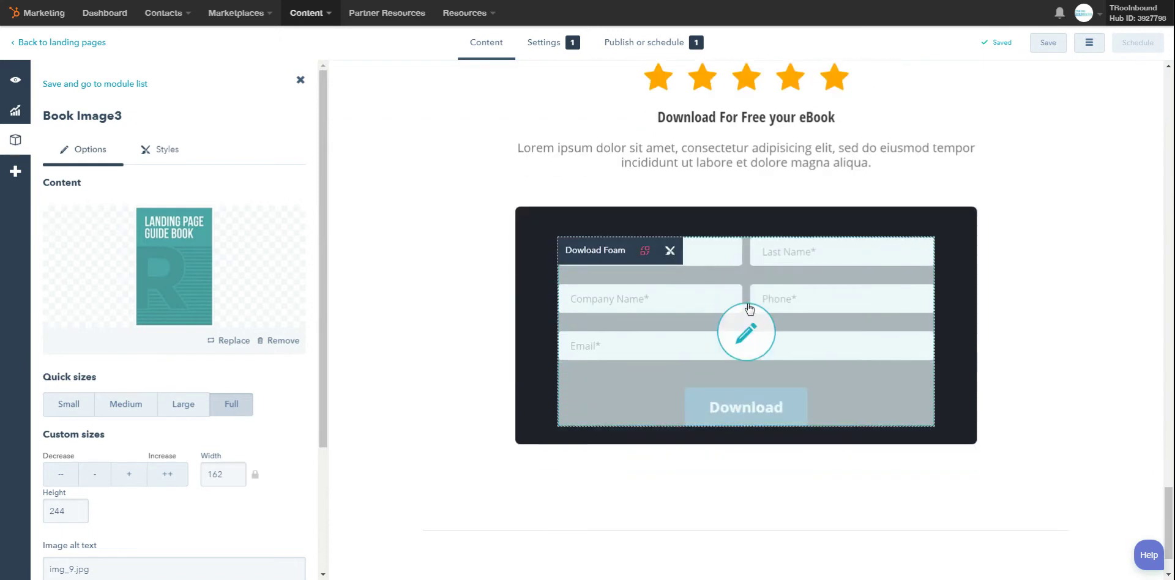
pyautogui.click(748, 314)
pyautogui.scroll(-2, 205, 306)
pyautogui.scroll(1, 217, 253)
pyautogui.click(244, 231)
pyautogui.click(243, 231)
pyautogui.scroll(-3, 262, 323)
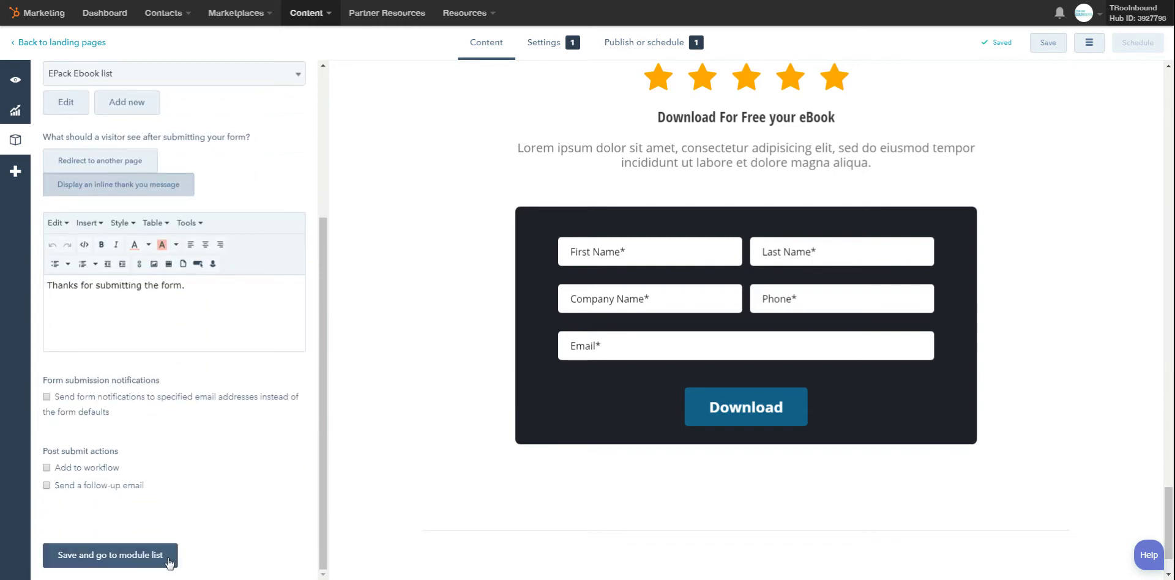
pyautogui.click(138, 562)
# Set the page's primary color to green with RGB 36, 224, 164, save it, and check the recolored sections.
pyautogui.scroll(-10, 364, 420)
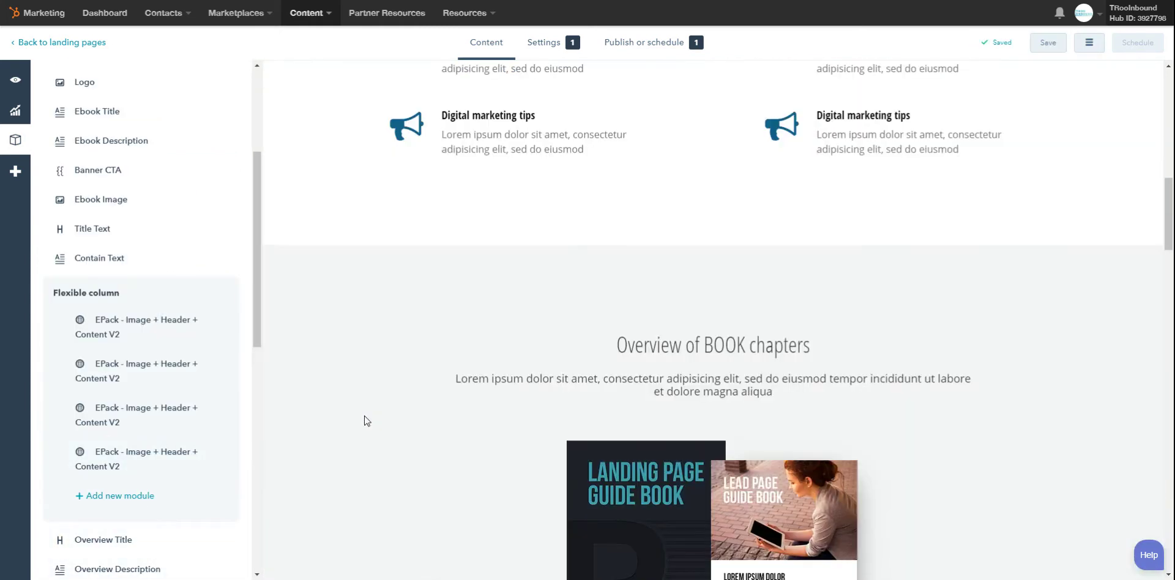
pyautogui.scroll(-15, 361, 423)
pyautogui.scroll(-10, 360, 424)
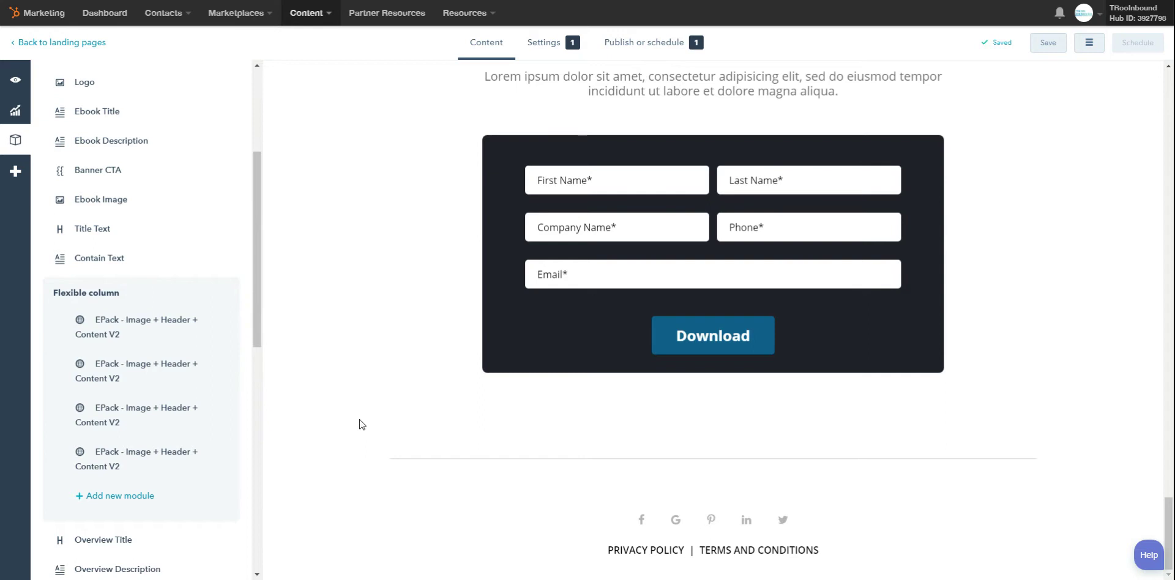
pyautogui.scroll(15, 429, 395)
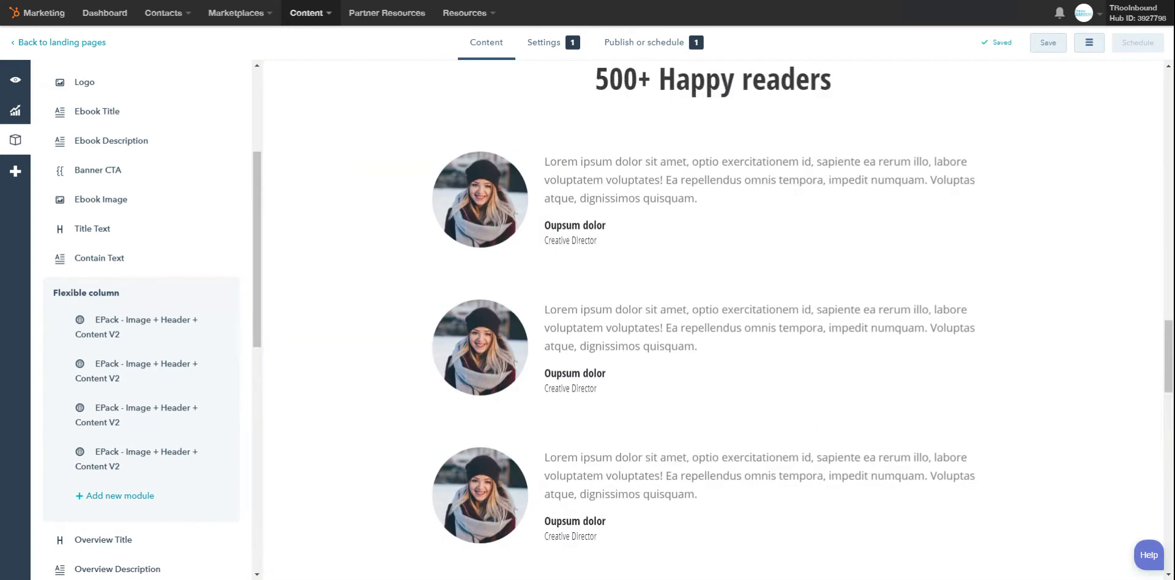
pyautogui.scroll(5, 87, 383)
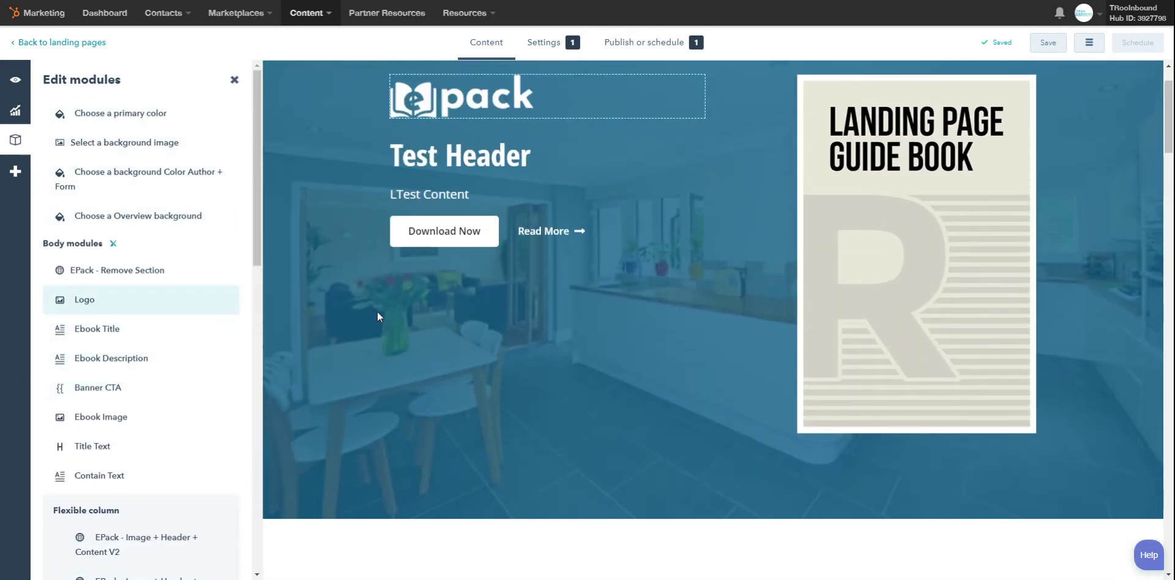
pyautogui.click(162, 113)
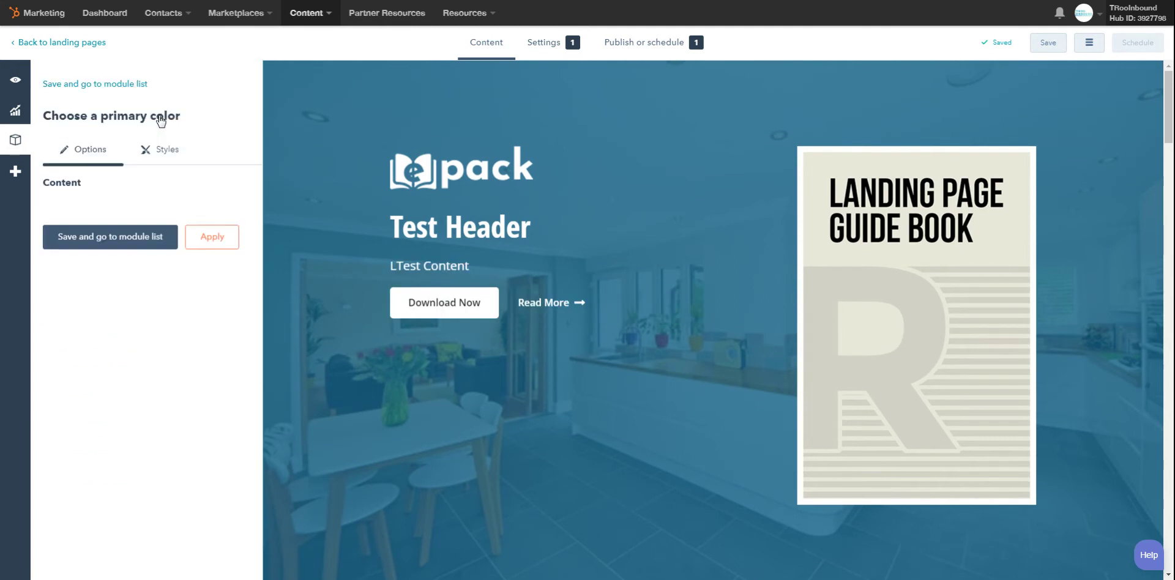
pyautogui.click(173, 230)
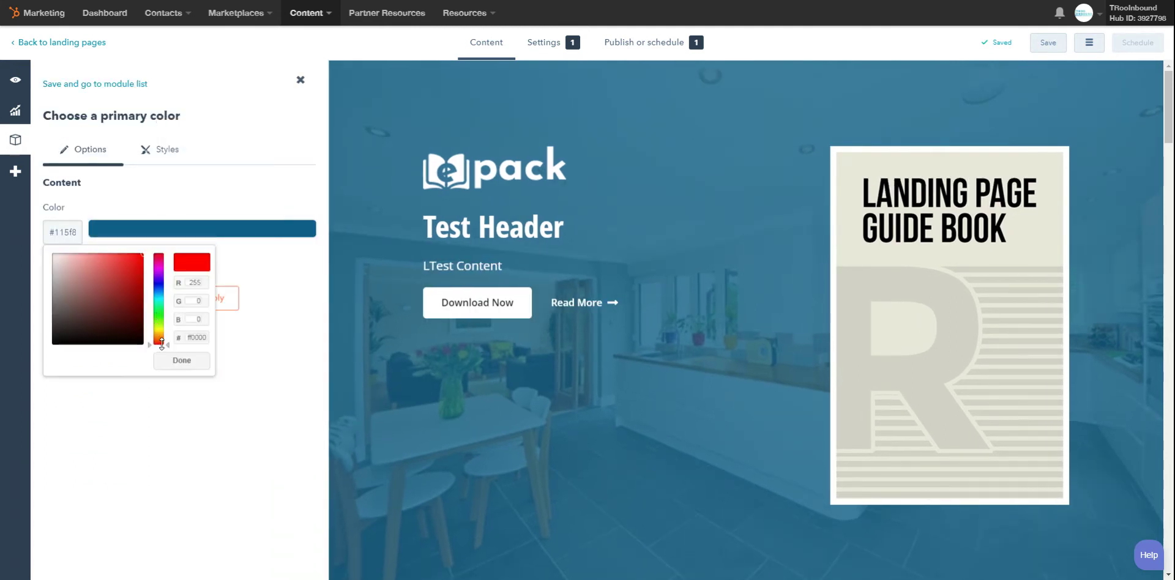
pyautogui.moveTo(148, 347)
pyautogui.mouseDown()
pyautogui.moveTo(148, 287)
pyautogui.moveTo(101, 274)
pyautogui.moveTo(129, 265)
pyautogui.moveTo(148, 306)
pyautogui.mouseUp()
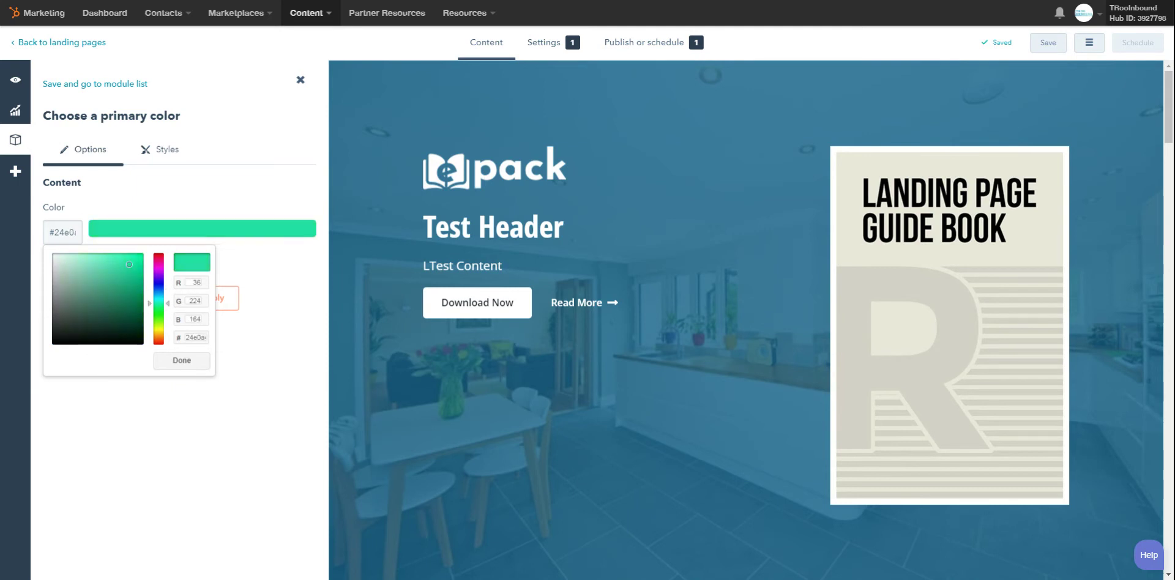
pyautogui.click(161, 360)
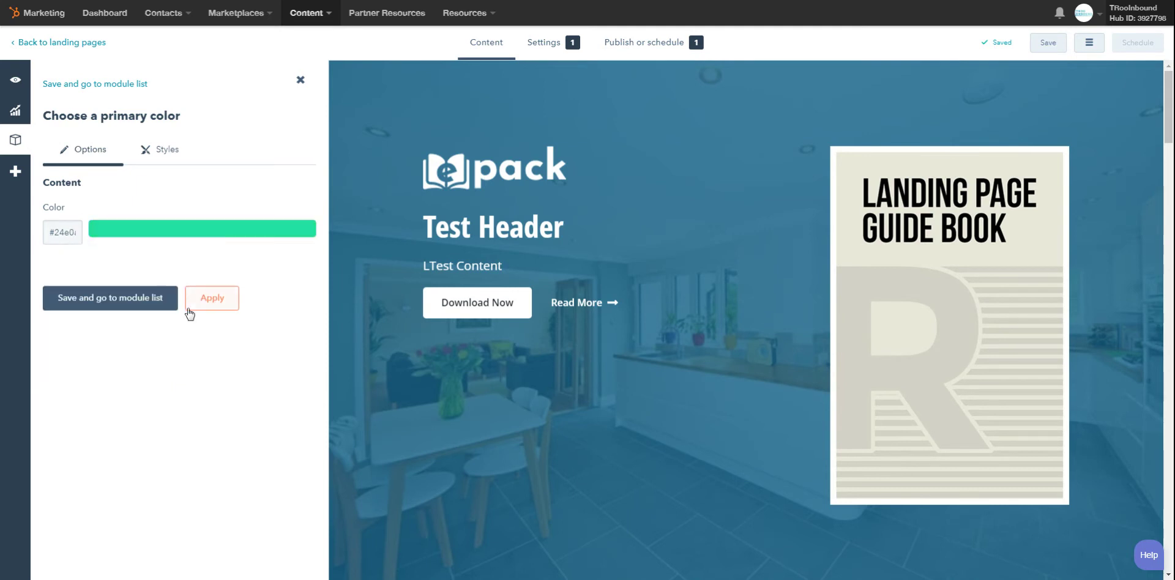
pyautogui.click(130, 302)
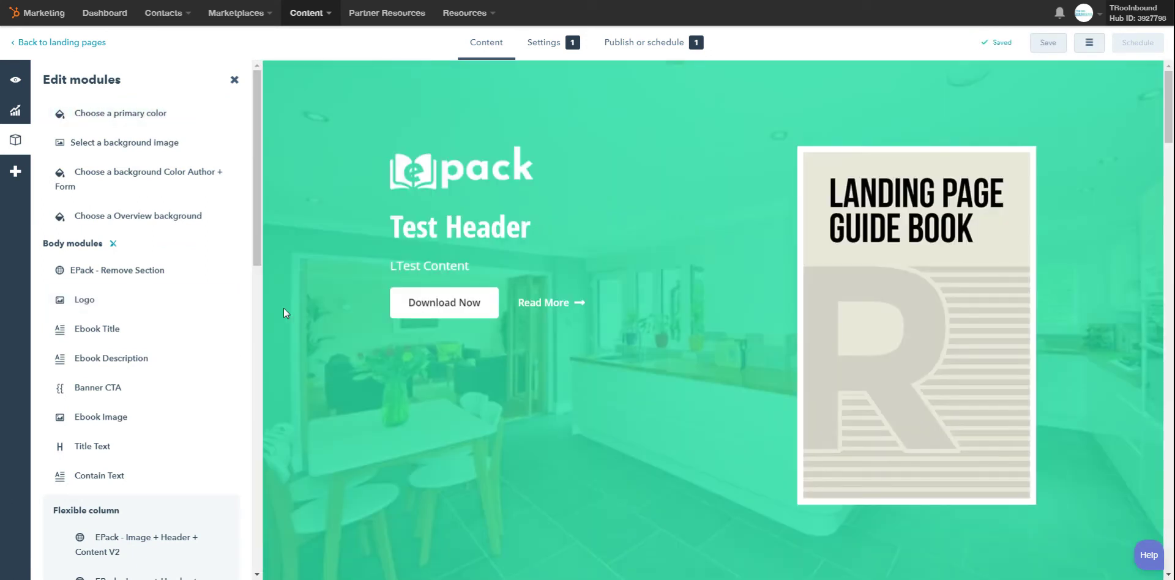
pyautogui.scroll(-8, 284, 307)
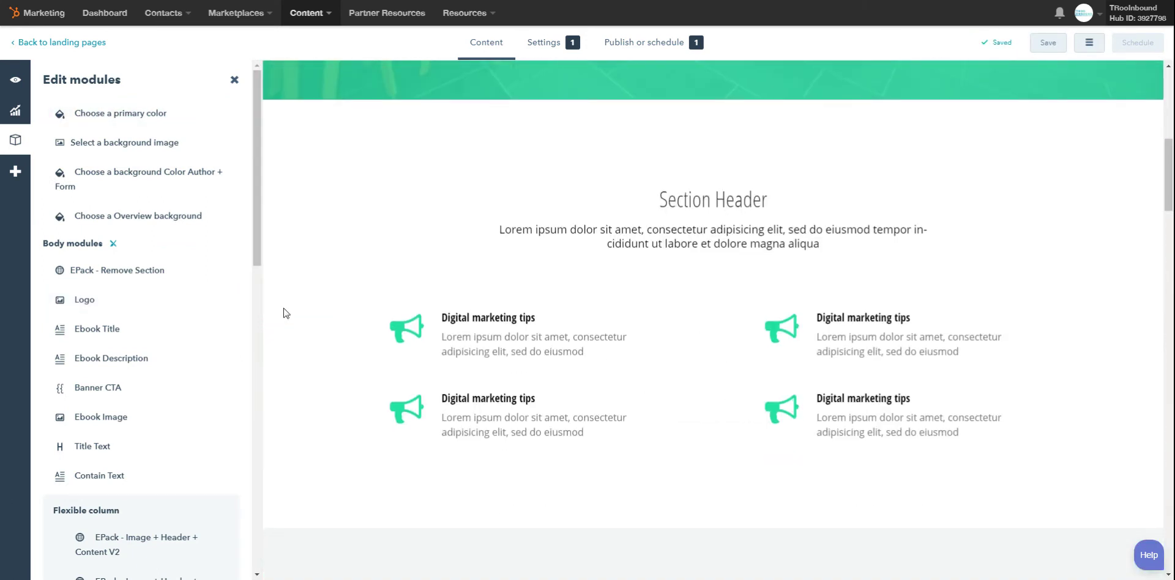
# Examine the landing page's sections from the banner to the download form with the new primary color applied.
pyautogui.scroll(-10, 283, 313)
pyautogui.scroll(-10, 283, 312)
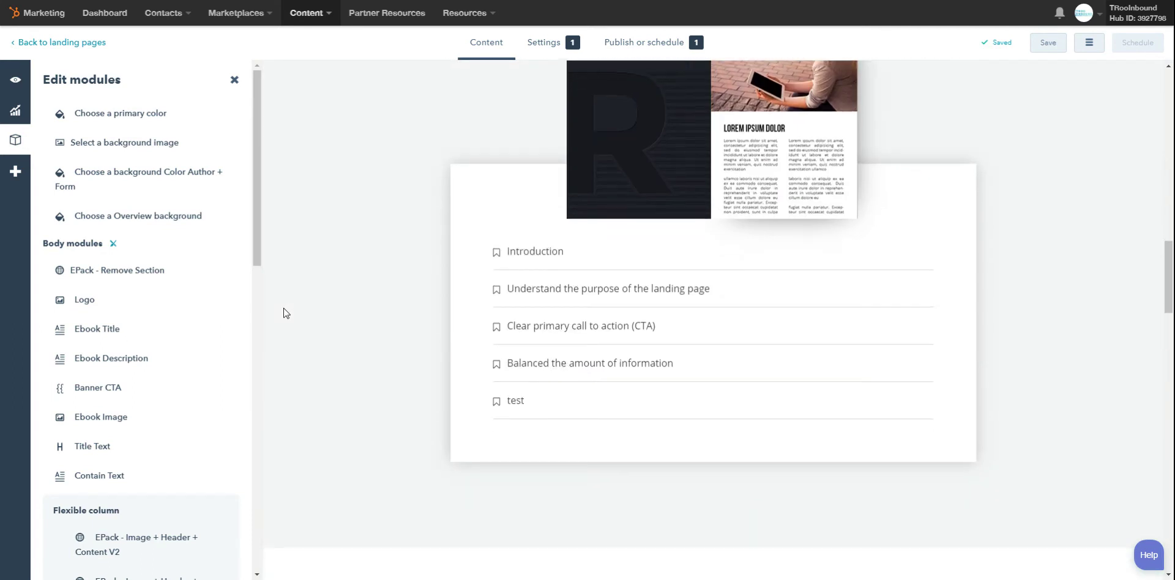
pyautogui.scroll(-10, 284, 313)
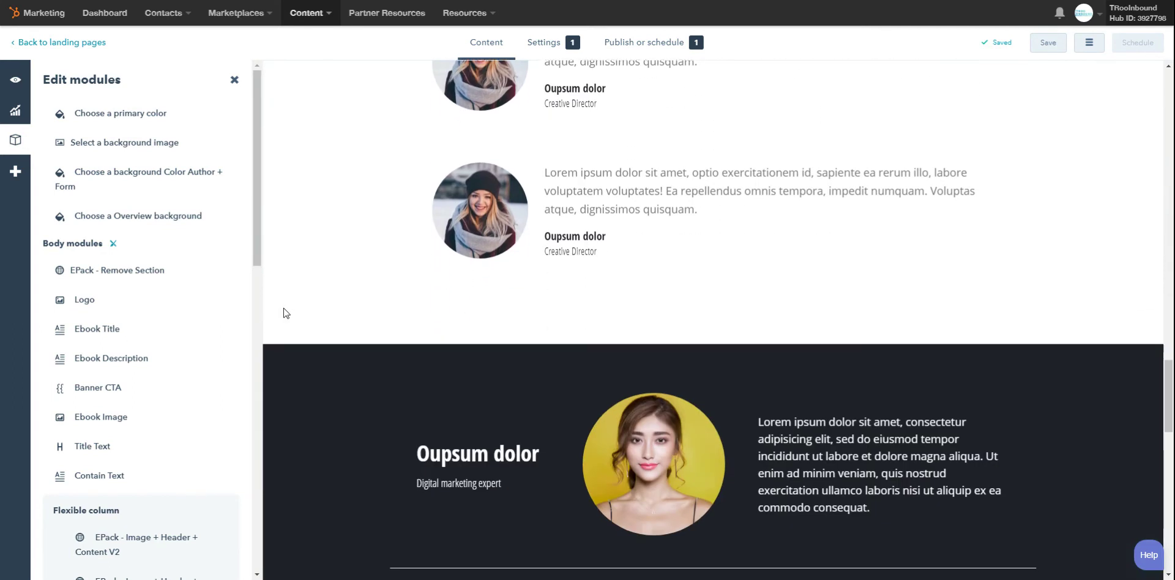
pyautogui.scroll(-5, 284, 313)
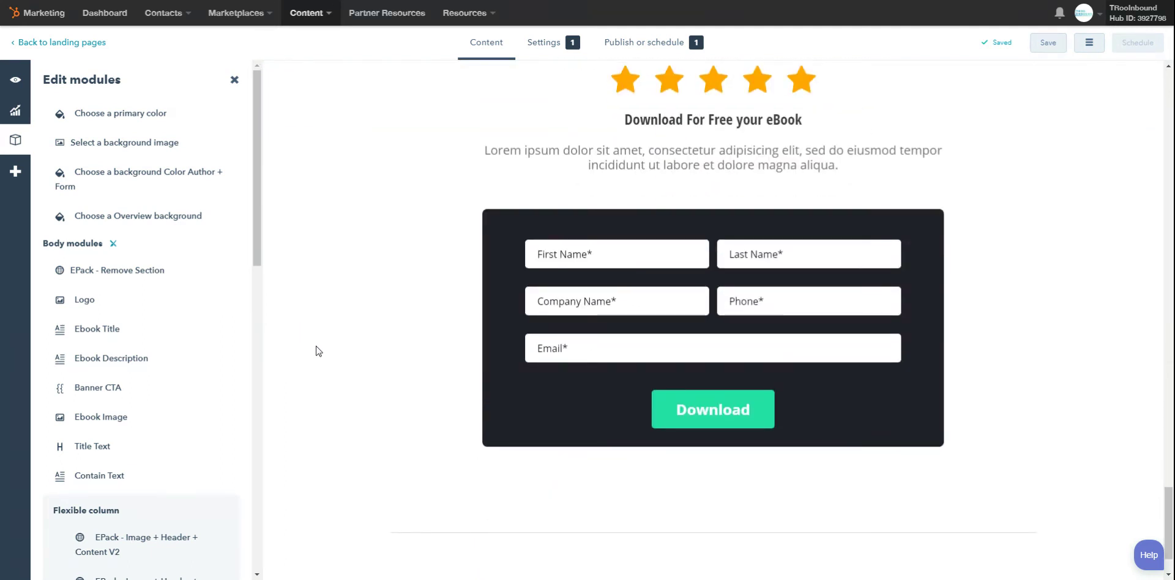
pyautogui.scroll(15, 317, 351)
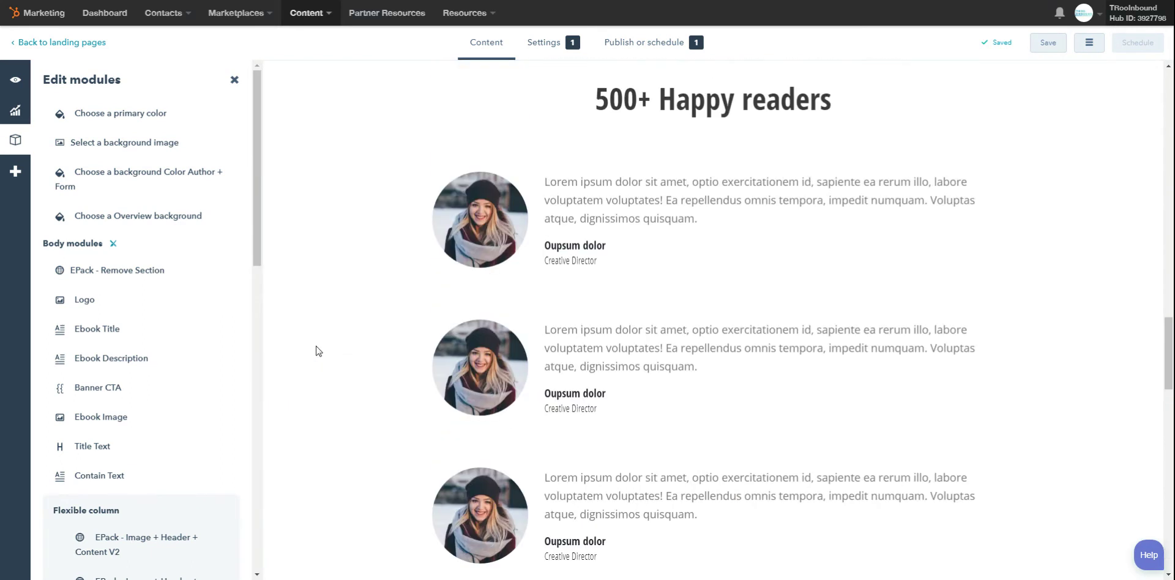
pyautogui.scroll(15, 317, 350)
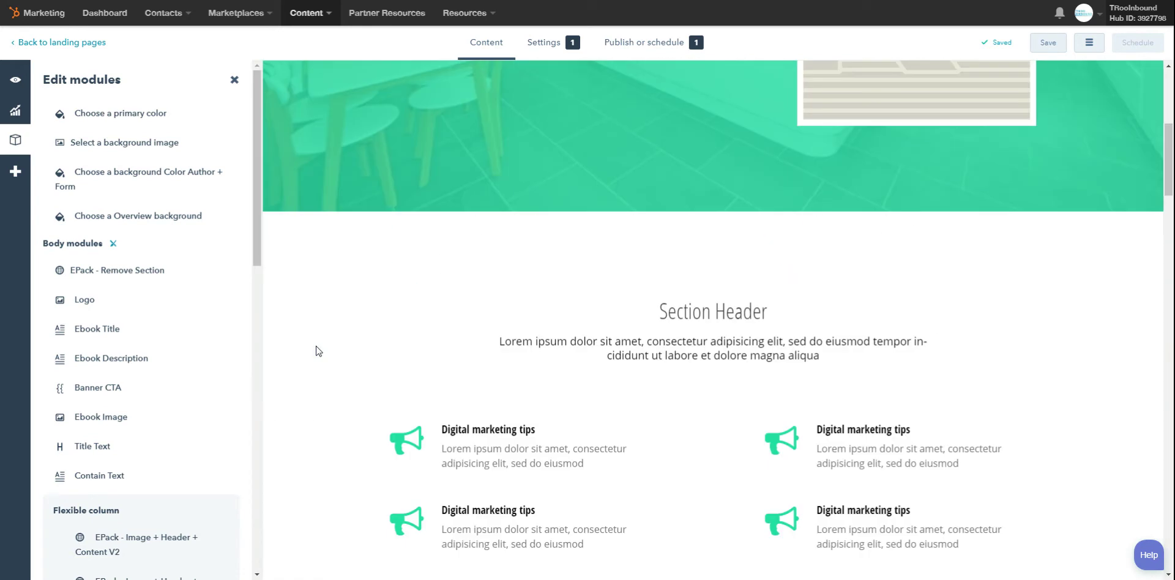
pyautogui.scroll(-12, 316, 346)
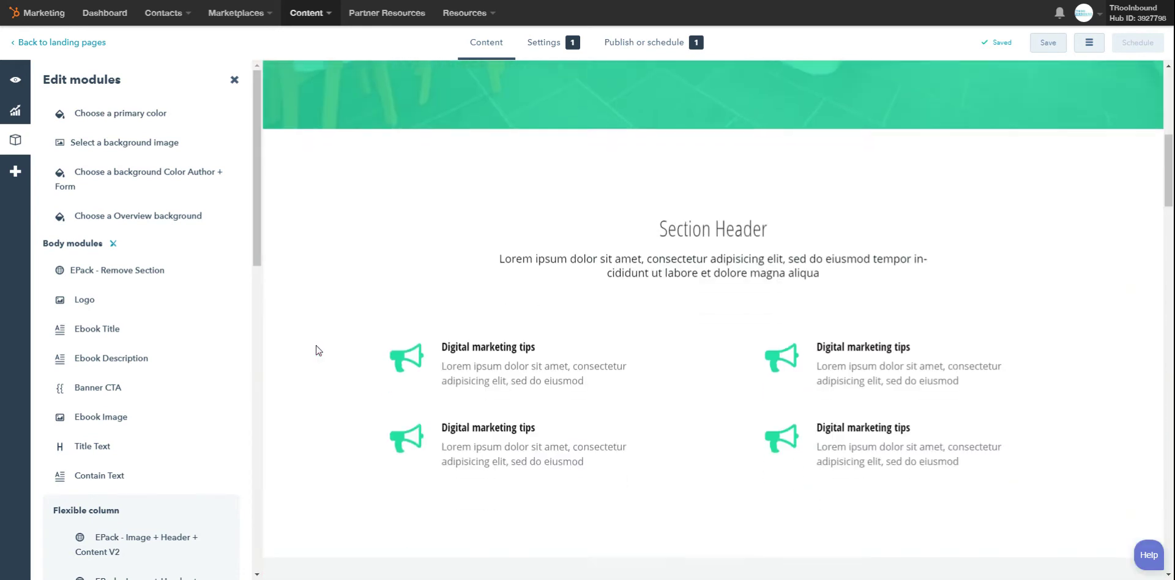
pyautogui.scroll(-15, 317, 350)
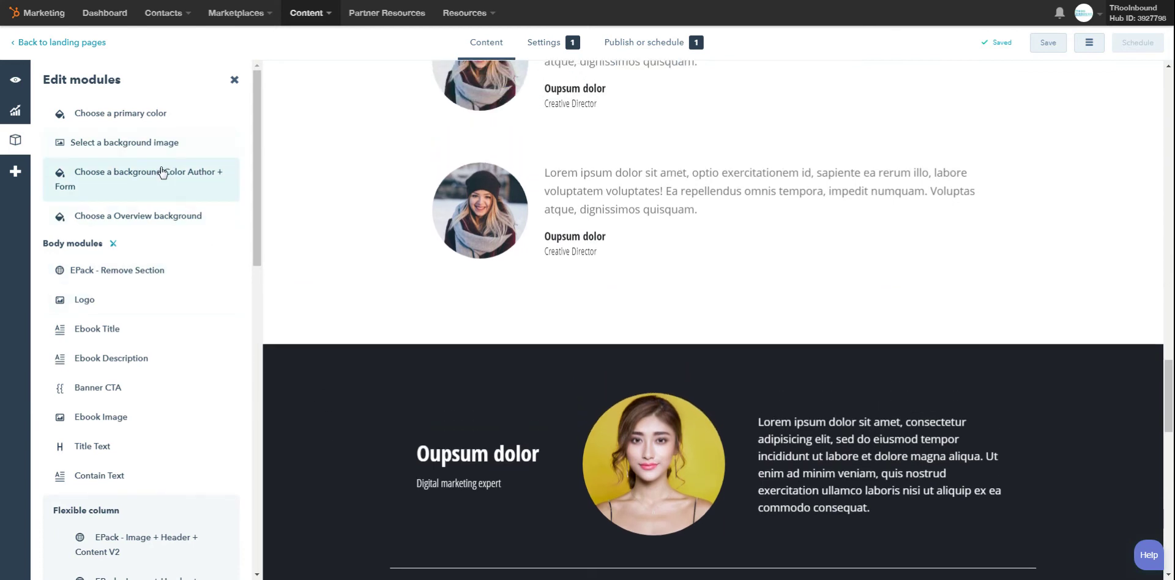
# Set the background color of the Author + Form sections to bright cyan.
pyautogui.click(179, 180)
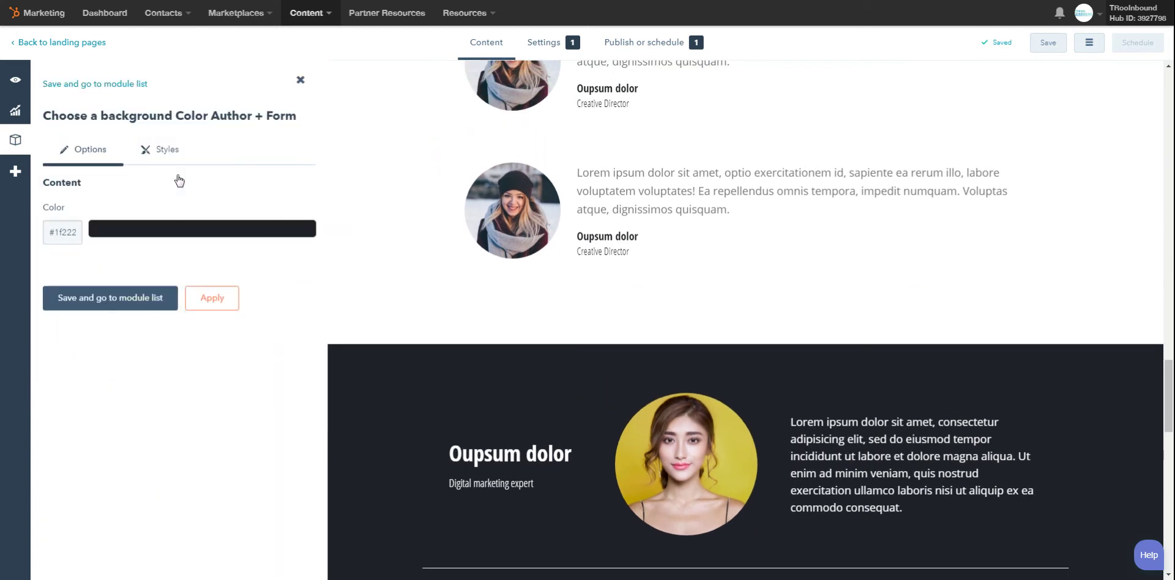
pyautogui.click(188, 236)
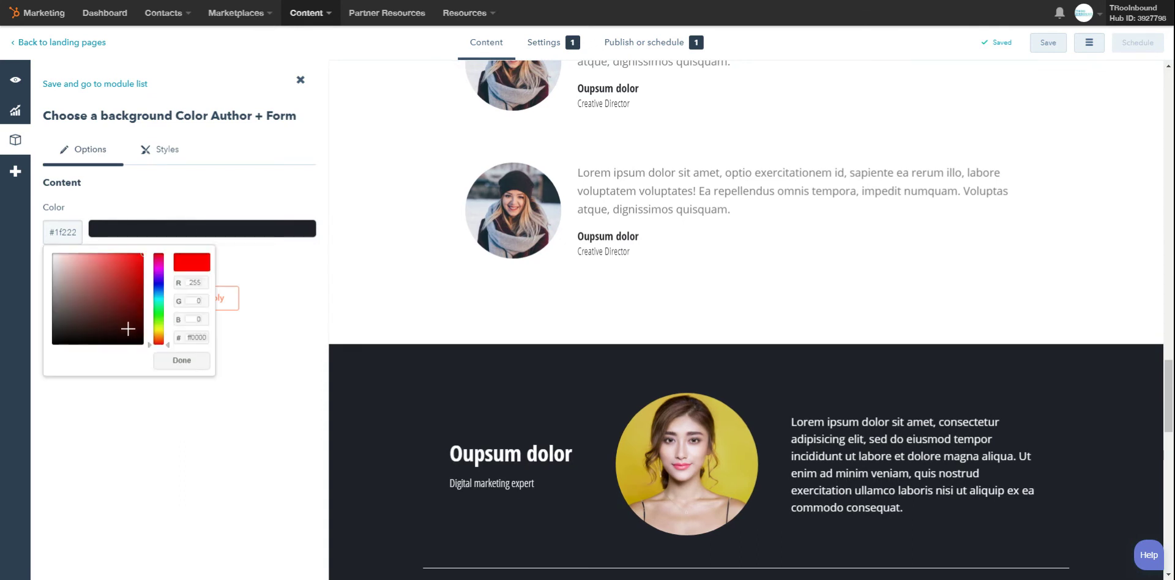
pyautogui.moveTo(151, 344); pyautogui.dragTo(151, 327)
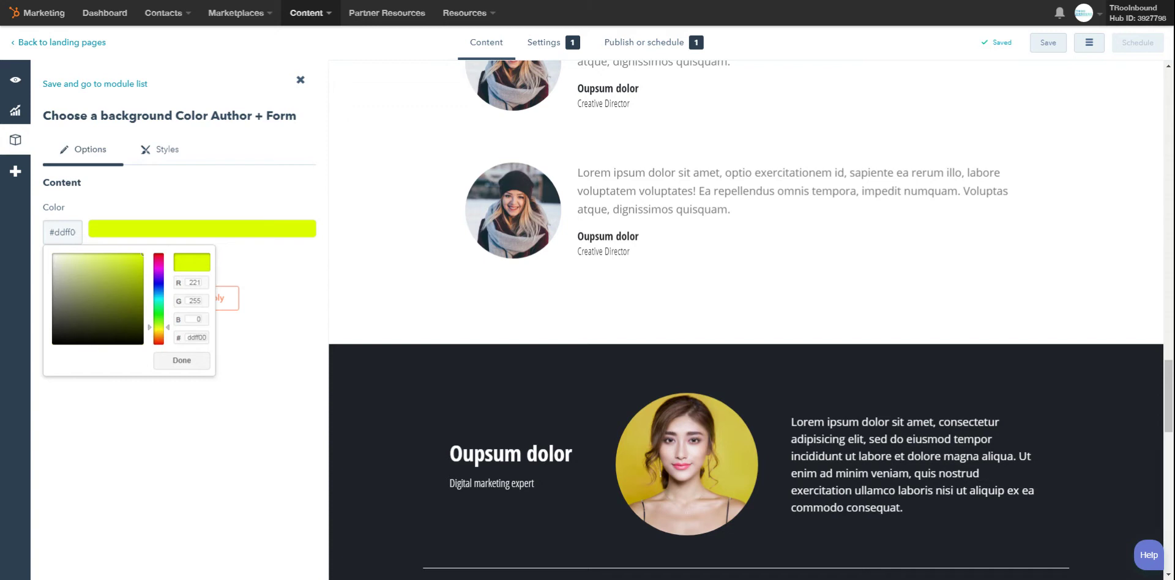
pyautogui.moveTo(151, 326)
pyautogui.mouseDown()
pyautogui.moveTo(151, 268)
pyautogui.moveTo(151, 306)
pyautogui.moveTo(150, 297)
pyautogui.mouseUp()
pyautogui.click(182, 360)
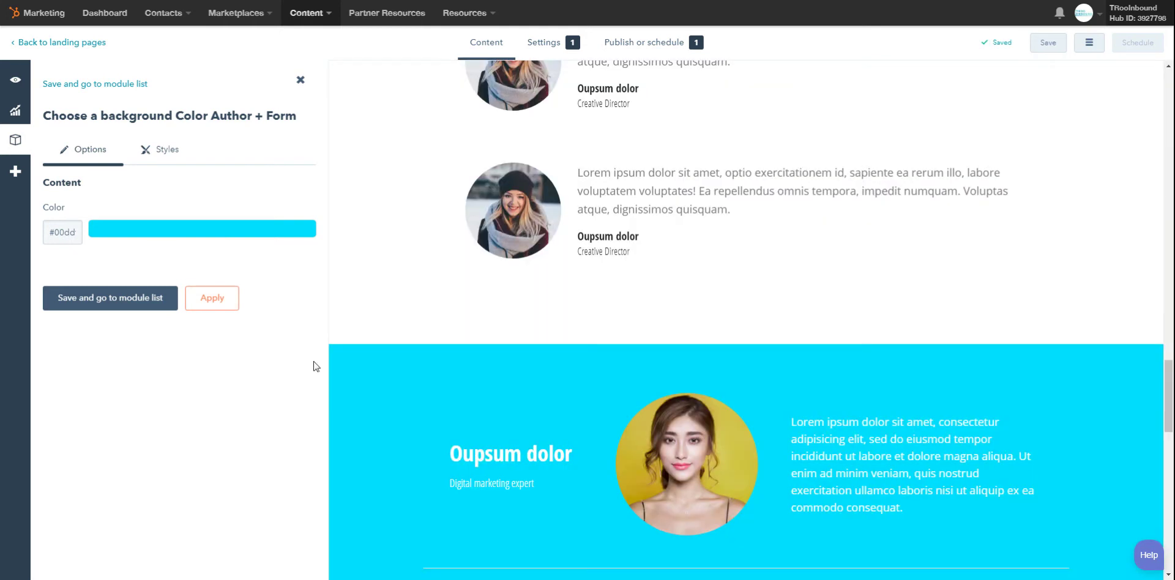
# Check the author, other books and form sections against the new background, and save the color setting to return to the module list.
pyautogui.scroll(-10, 375, 348)
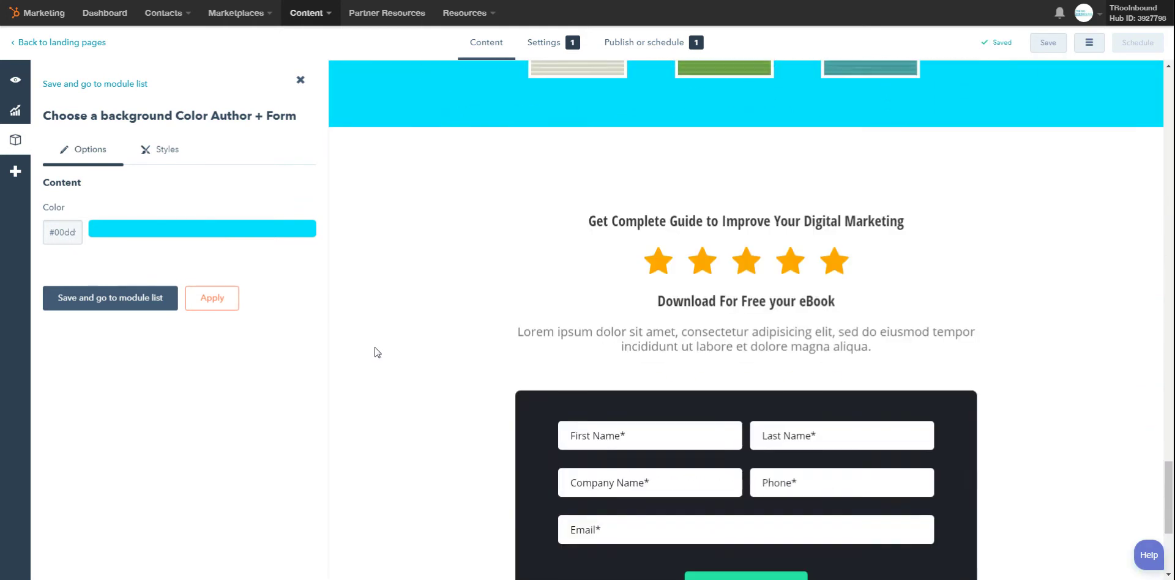
pyautogui.scroll(-4, 374, 352)
pyautogui.scroll(3, 375, 352)
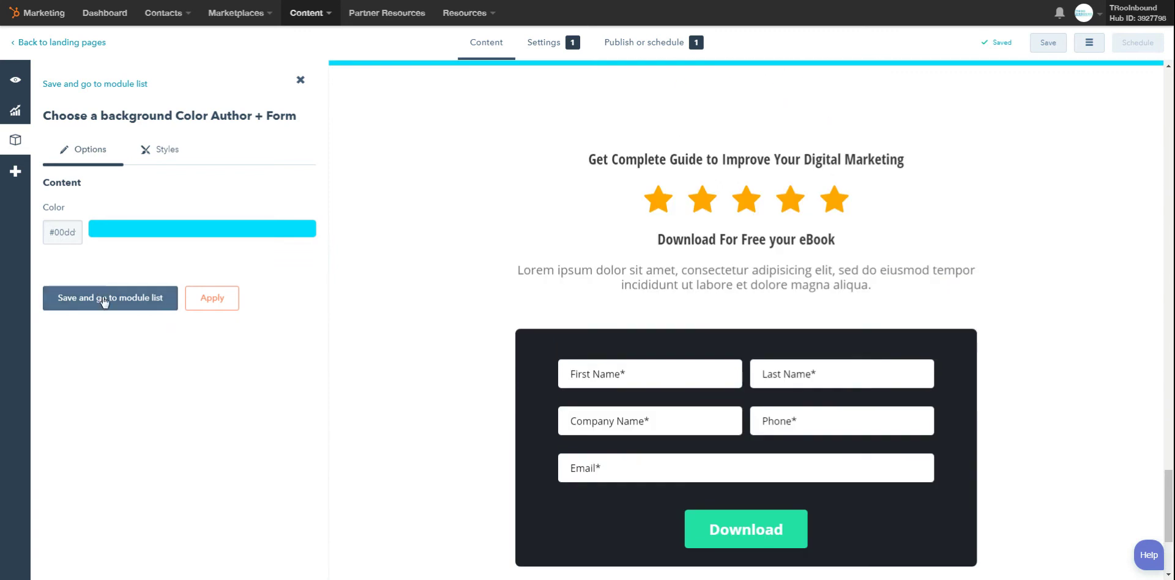
pyautogui.click(105, 299)
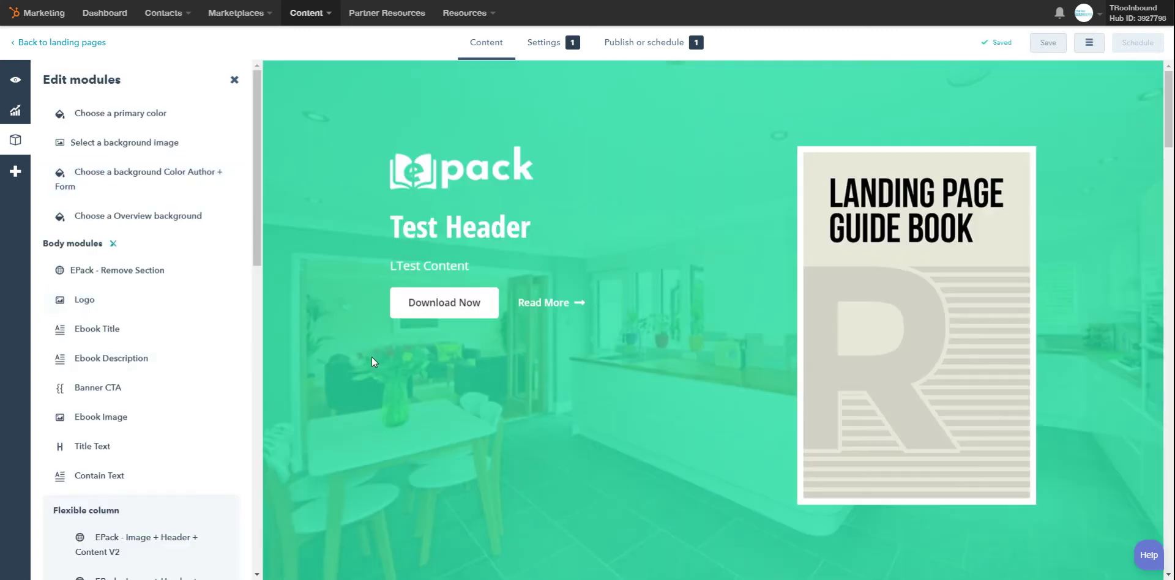
pyautogui.scroll(3, 331, 367)
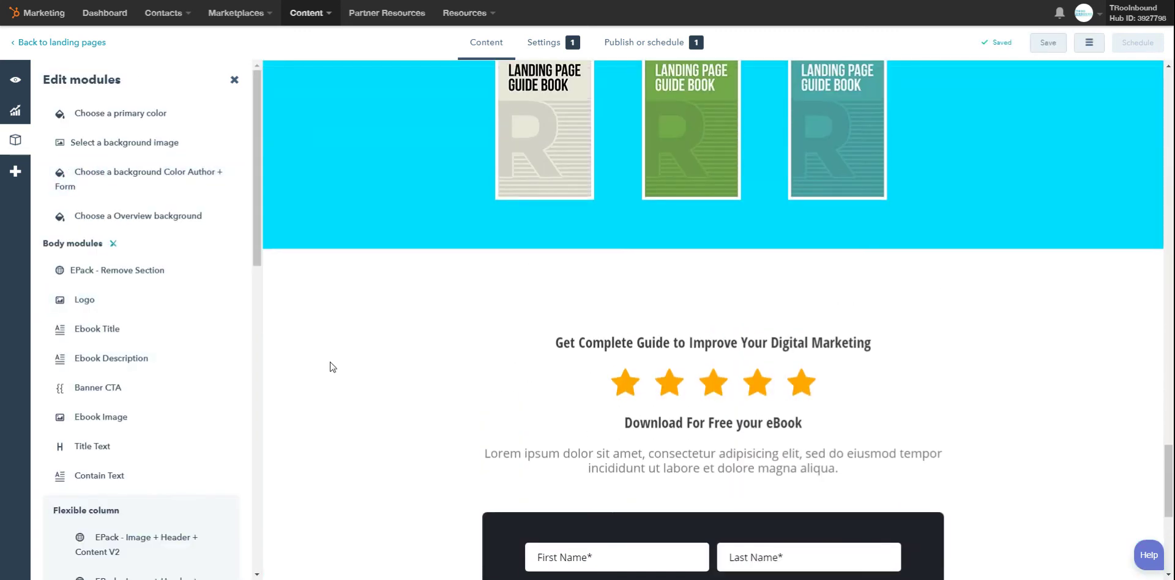
pyautogui.scroll(-4, 331, 367)
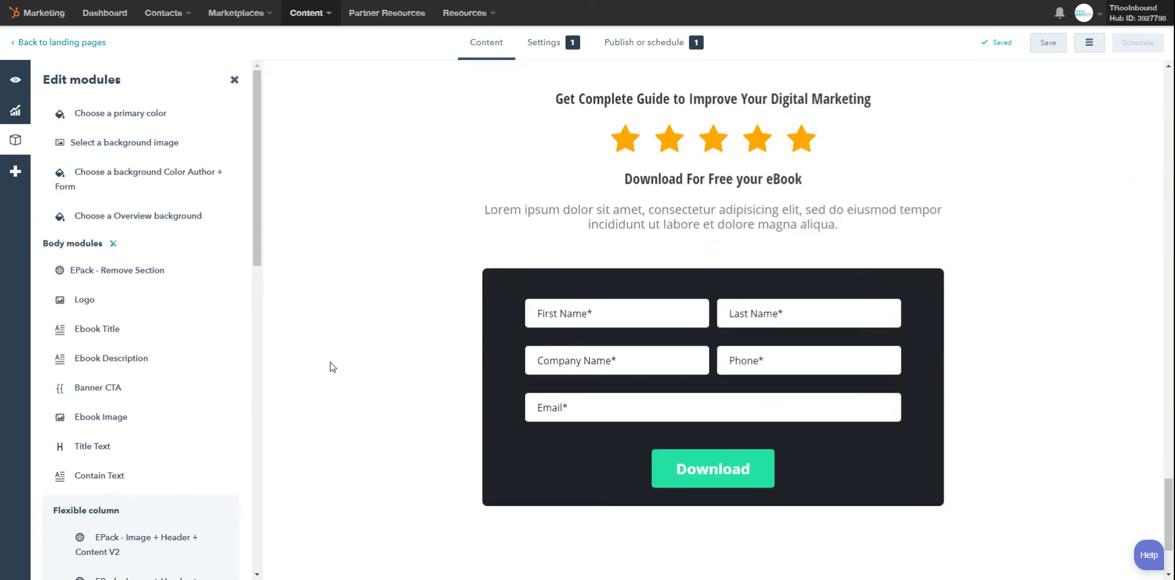
pyautogui.scroll(1, 328, 365)
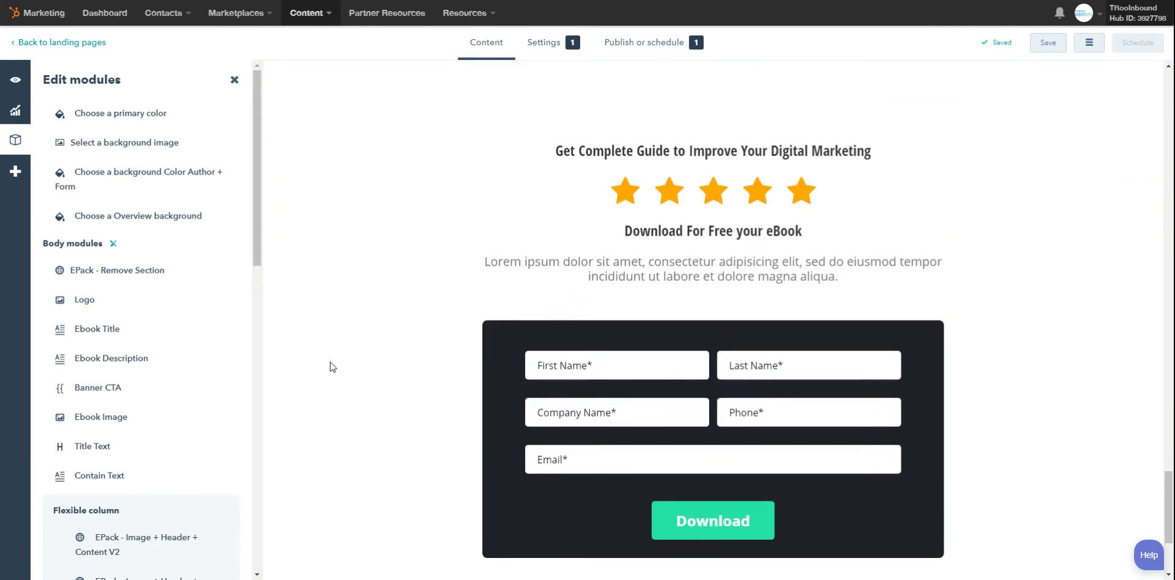
# Set the background color of the "Overview of BOOK chapters" section to a muted grey-green.
pyautogui.click(175, 218)
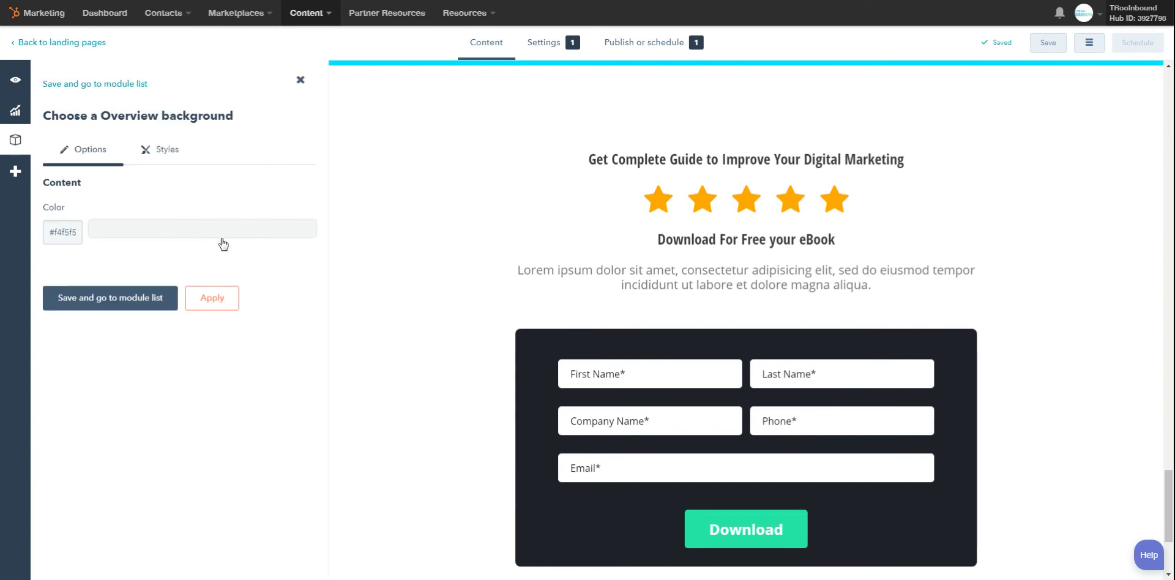
pyautogui.scroll(20, 388, 258)
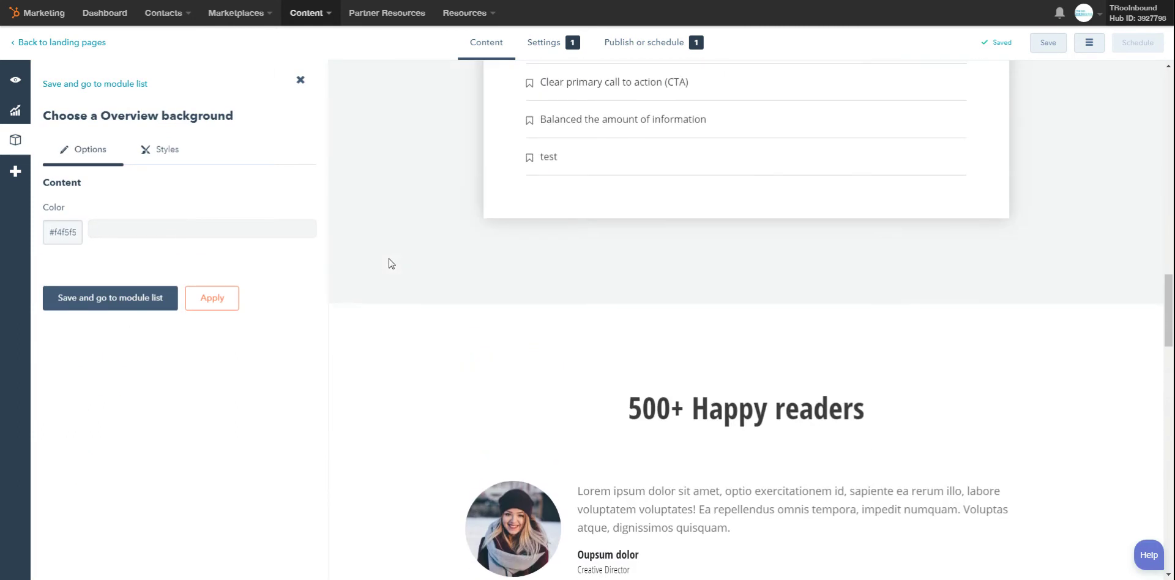
pyautogui.scroll(7, 389, 254)
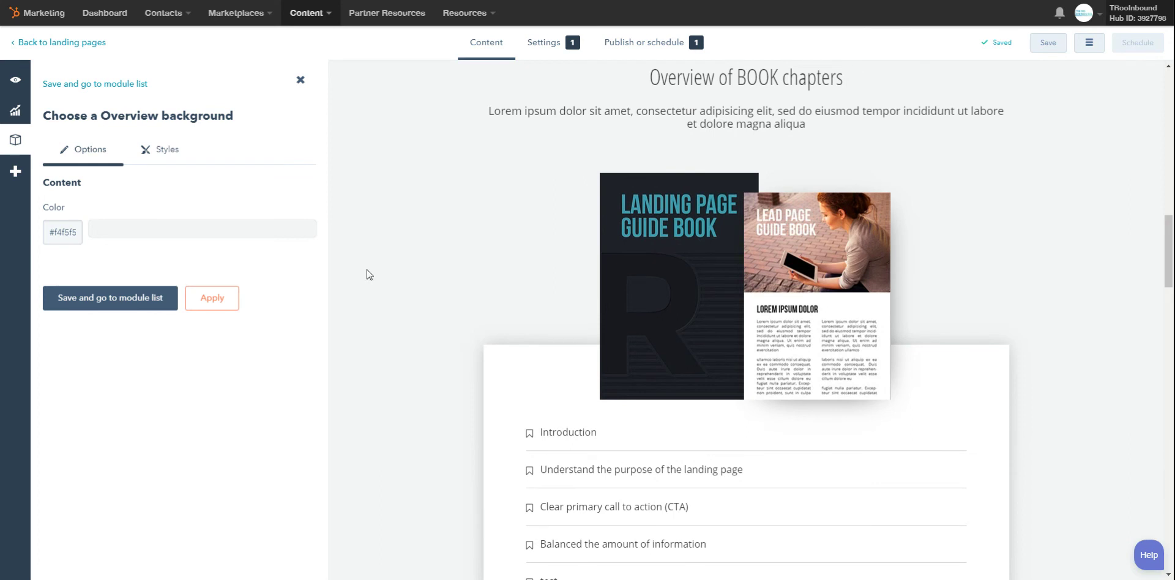
pyautogui.click(266, 235)
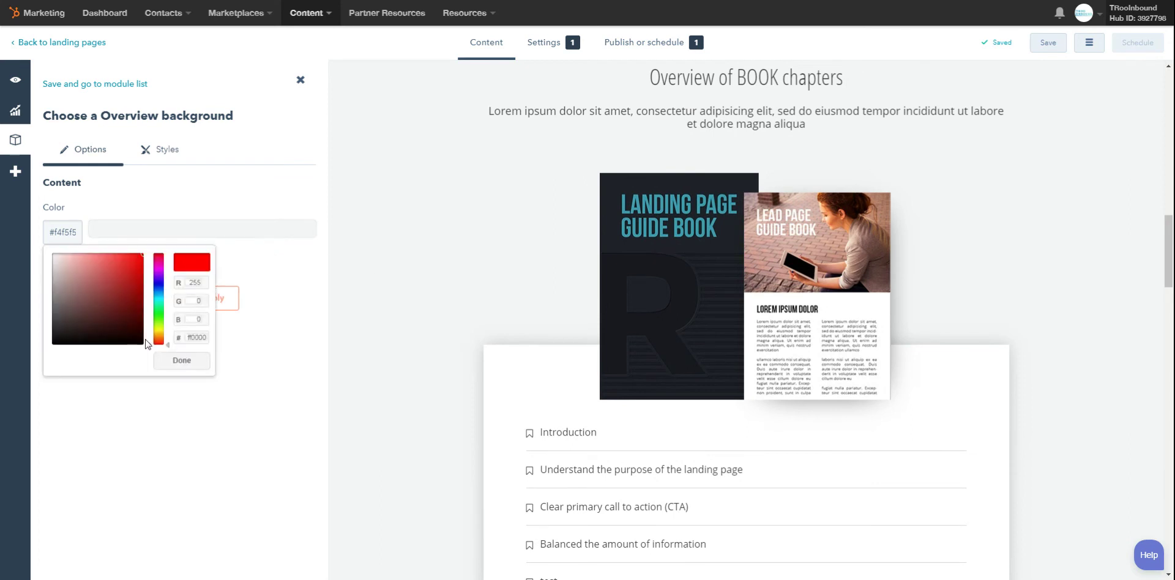
pyautogui.moveTo(148, 340)
pyautogui.mouseDown()
pyautogui.moveTo(158, 284)
pyautogui.moveTo(158, 300)
pyautogui.mouseUp()
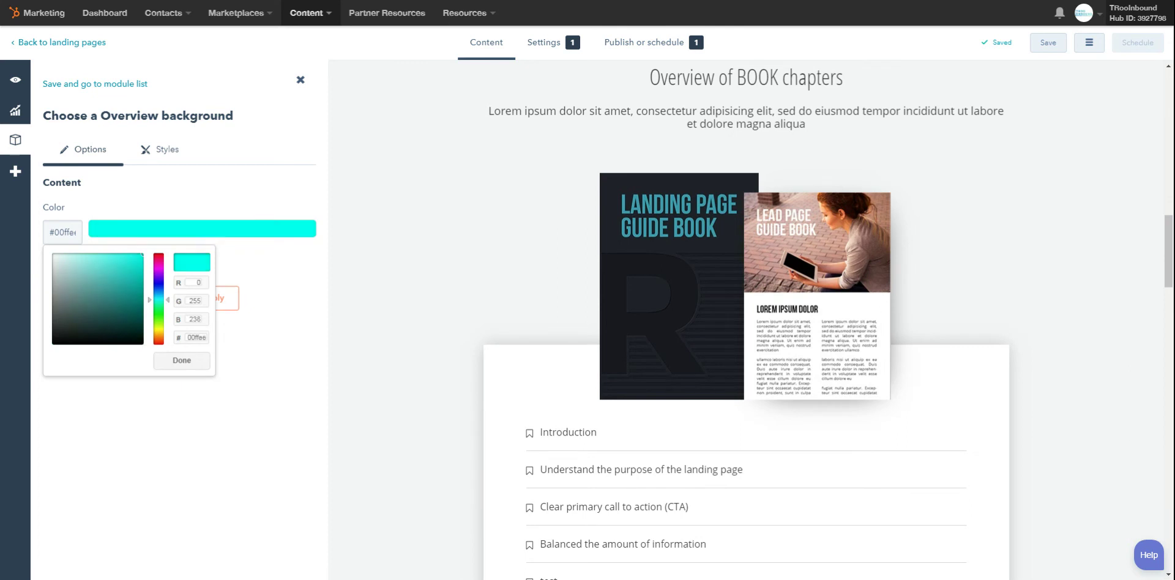
pyautogui.click(172, 362)
pyautogui.click(156, 231)
pyautogui.write('bdc7c5')
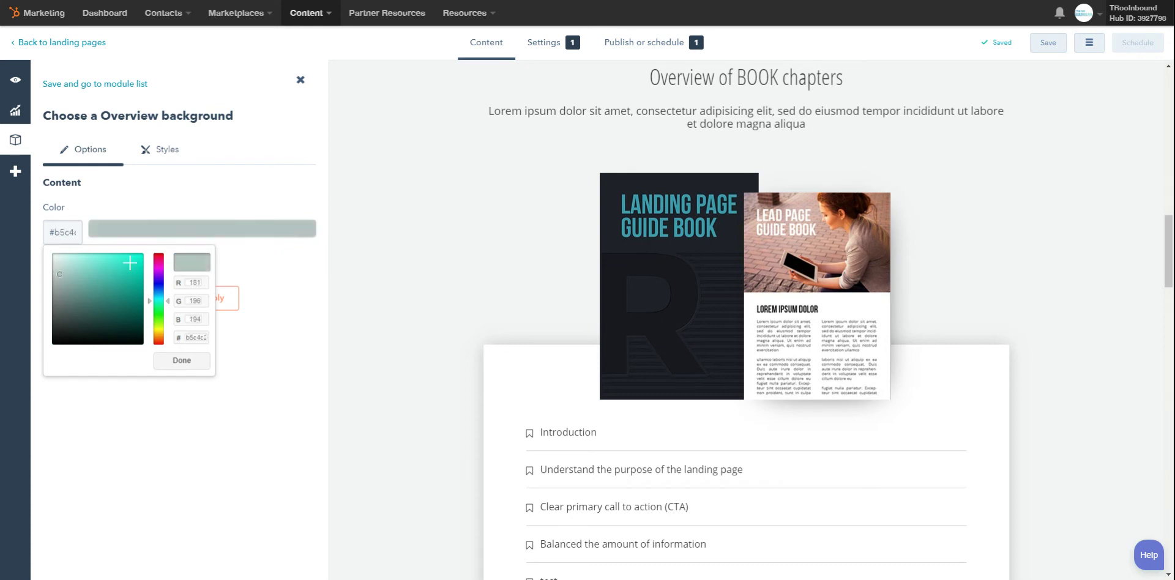
pyautogui.click(180, 361)
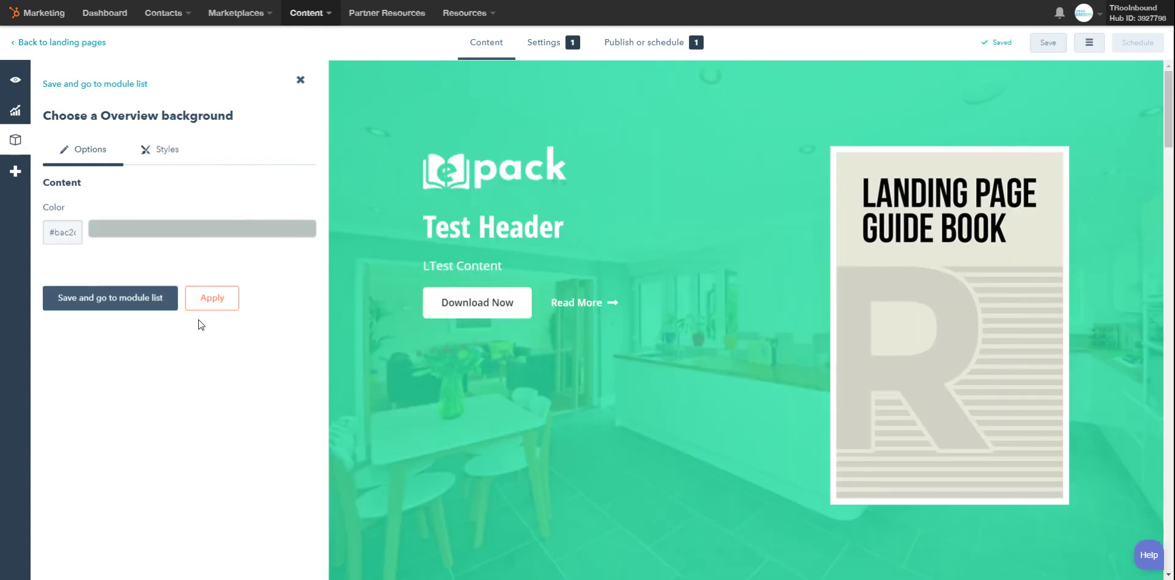
# Save the Overview background setting, return to the module list, and check the recolored sections across the page.
pyautogui.scroll(10, 381, 338)
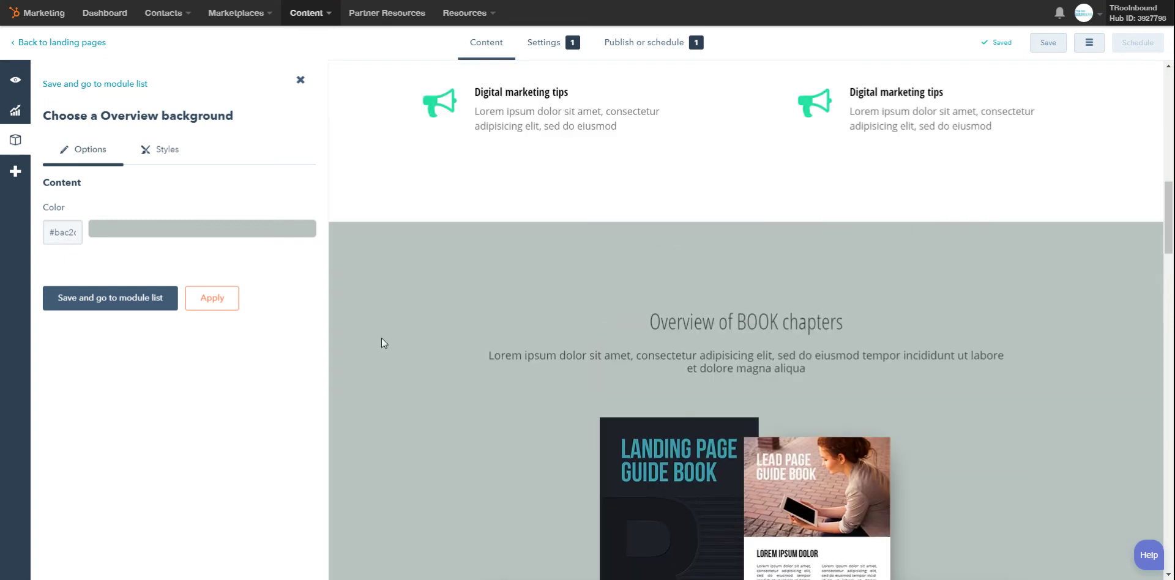
pyautogui.scroll(-15, 382, 340)
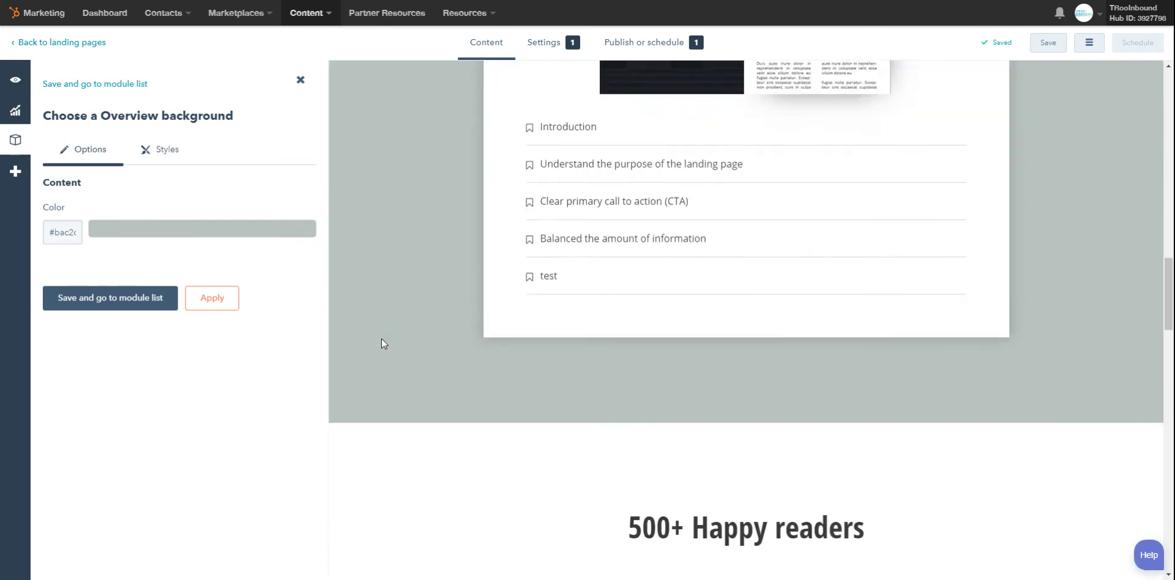
pyautogui.scroll(-6, 381, 339)
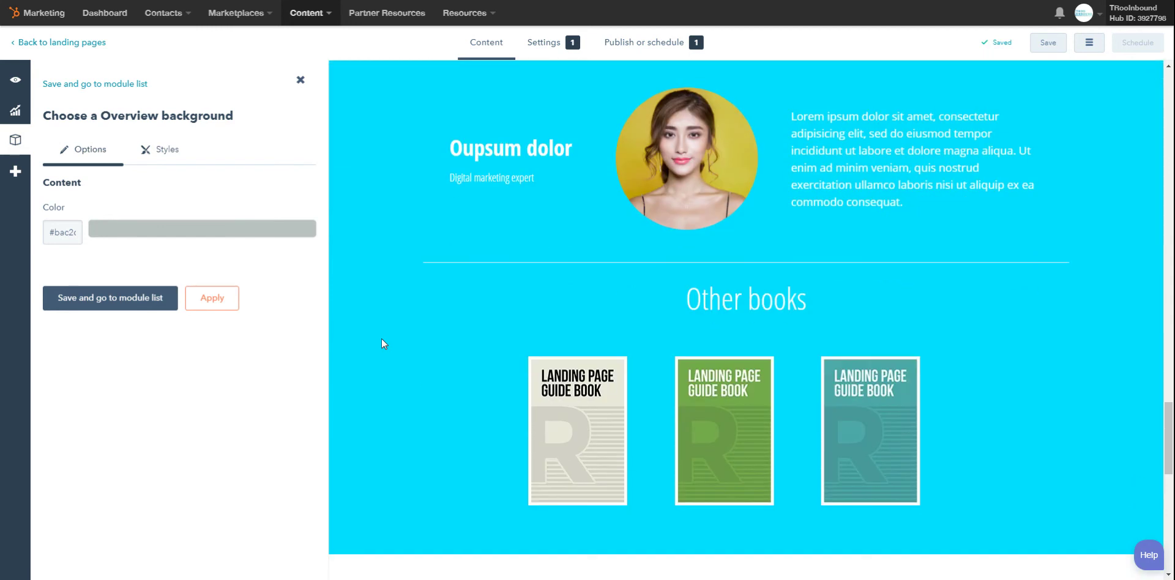
pyautogui.click(131, 299)
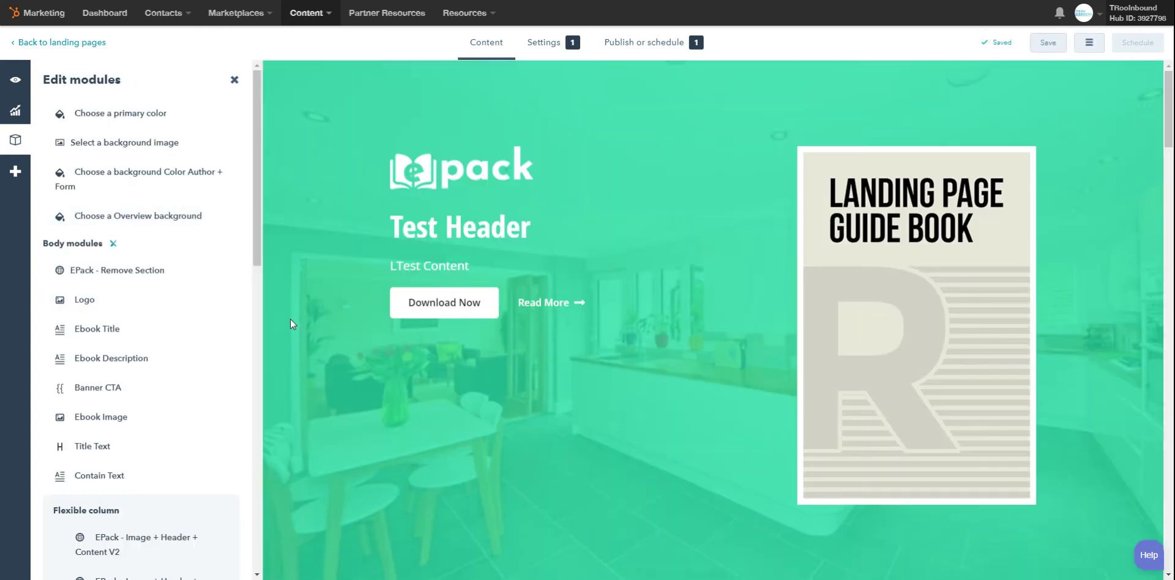
pyautogui.scroll(-4, 292, 320)
pyautogui.scroll(6, 292, 320)
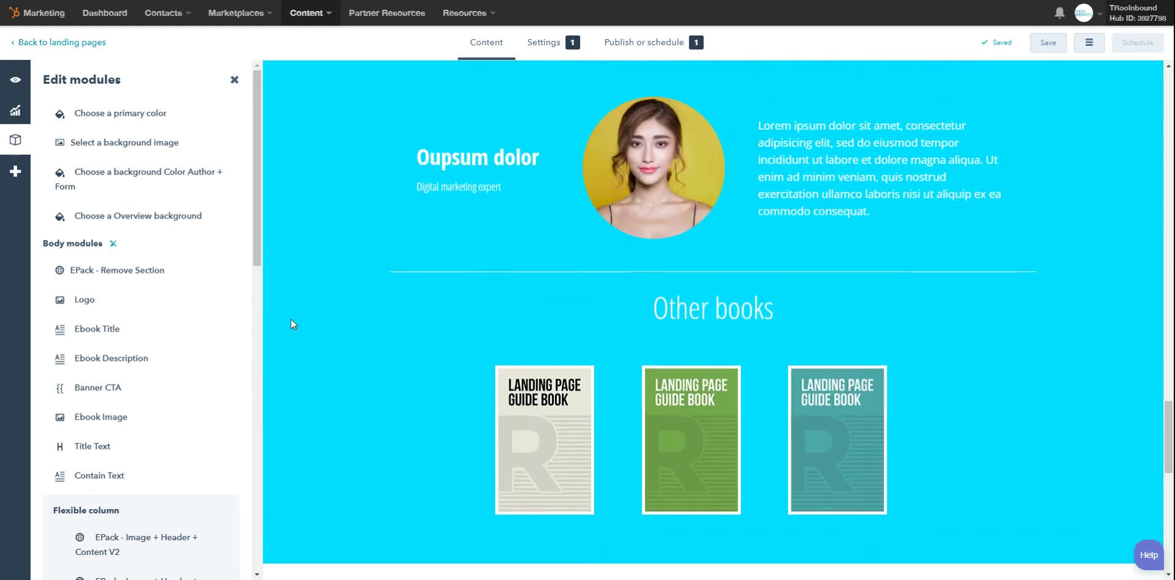
pyautogui.scroll(15, 292, 318)
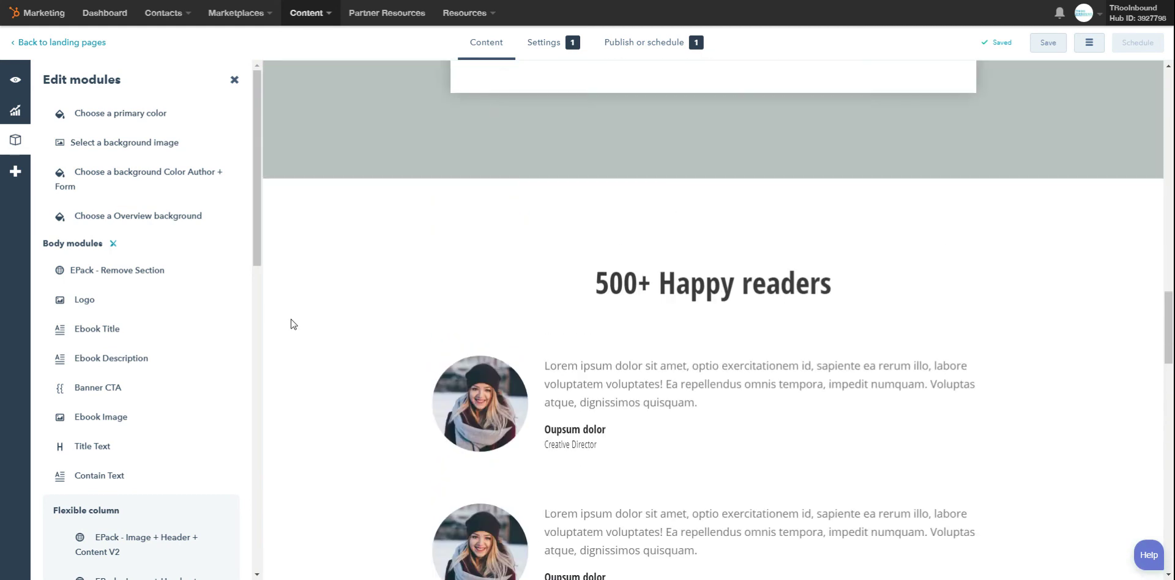
pyautogui.scroll(9, 292, 319)
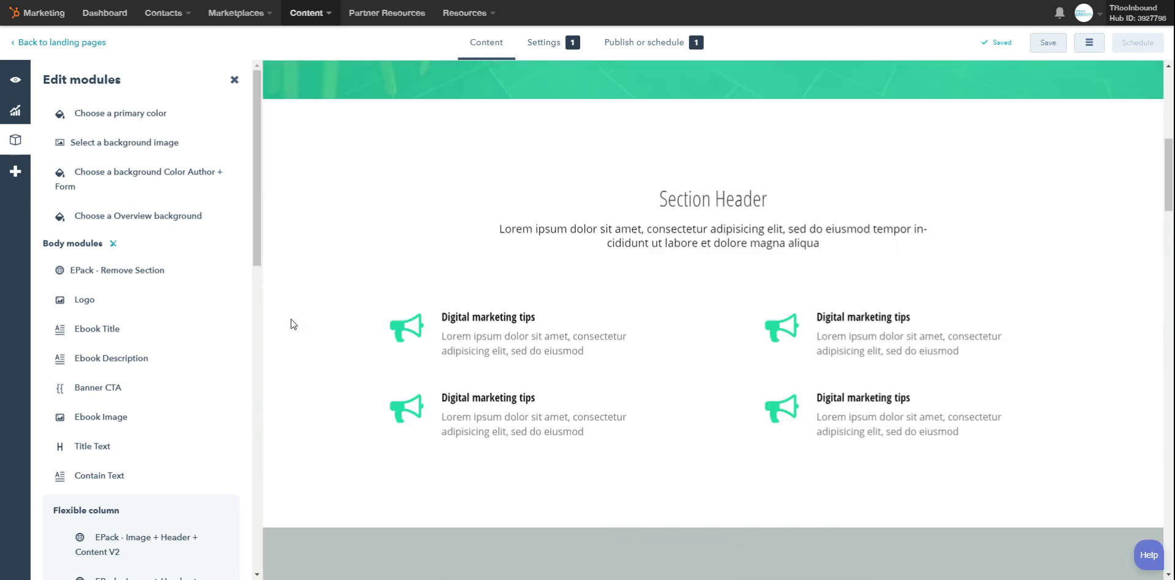
pyautogui.scroll(-9, 292, 323)
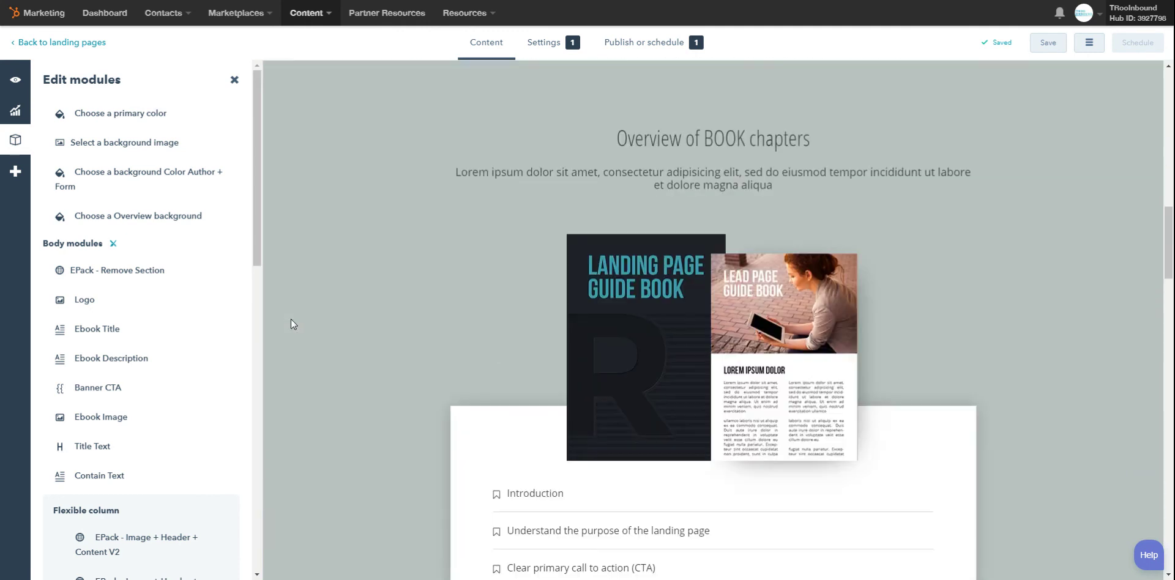
pyautogui.scroll(-1, 291, 318)
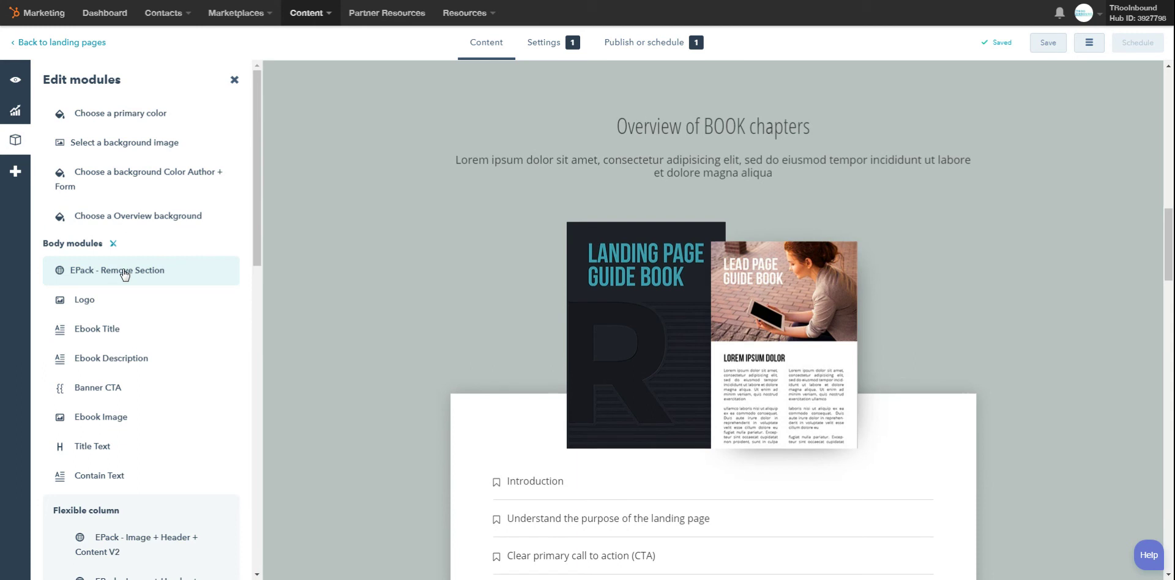
# Open the EPack - Remove Section module and apply removal of Section Four, the "500+ Happy readers" testimonials.
pyautogui.click(123, 271)
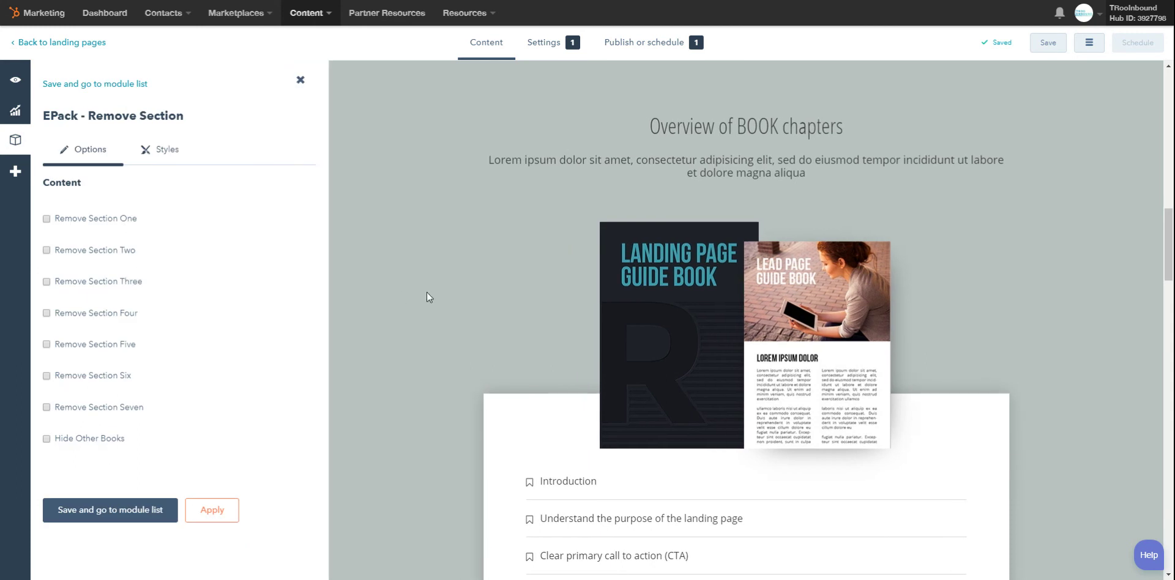
pyautogui.scroll(10, 429, 293)
pyautogui.scroll(-2, 439, 300)
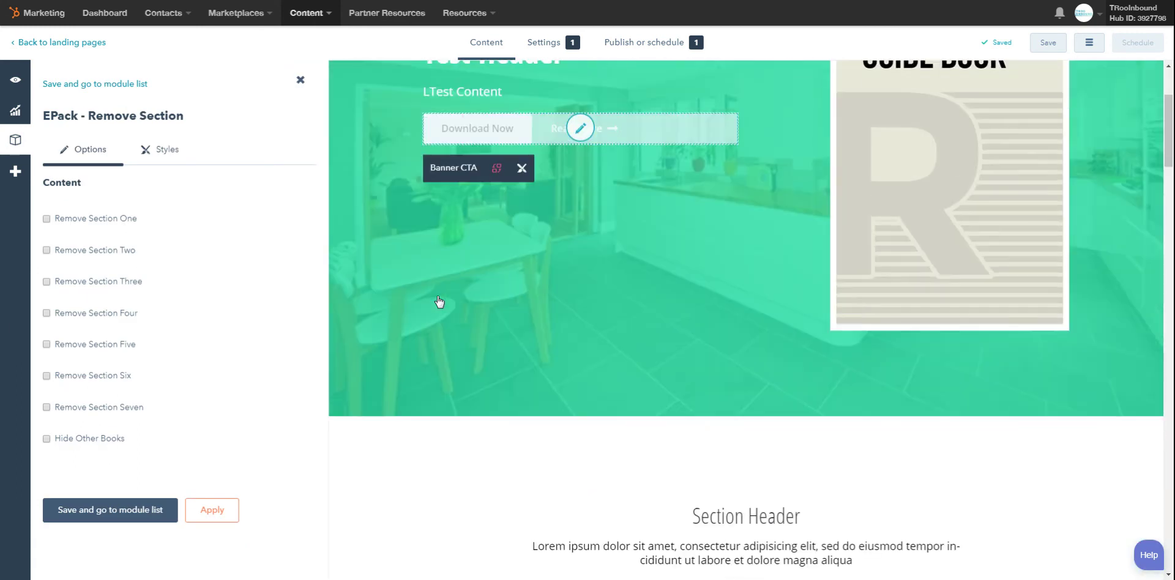
pyautogui.scroll(-15, 438, 300)
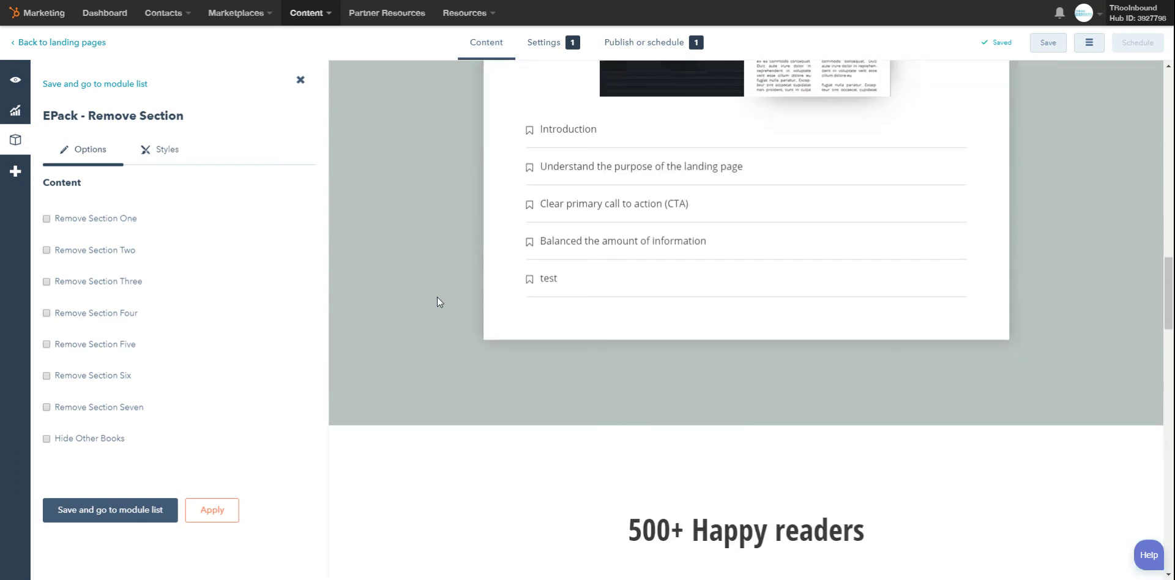
pyautogui.scroll(2, 436, 299)
pyautogui.scroll(-7, 435, 298)
pyautogui.scroll(-1, 387, 306)
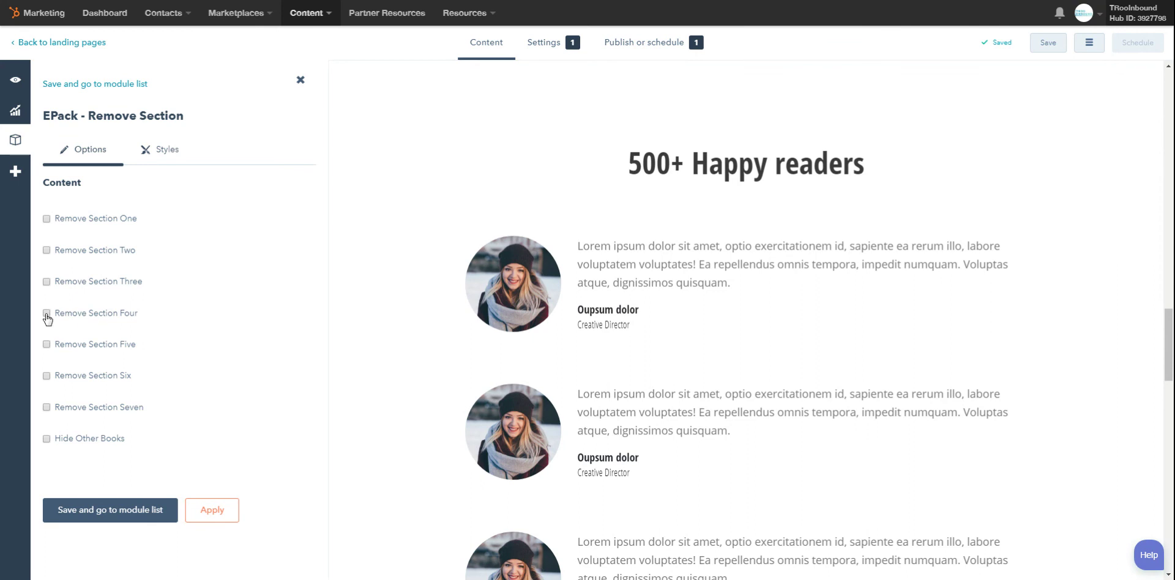
pyautogui.click(196, 512)
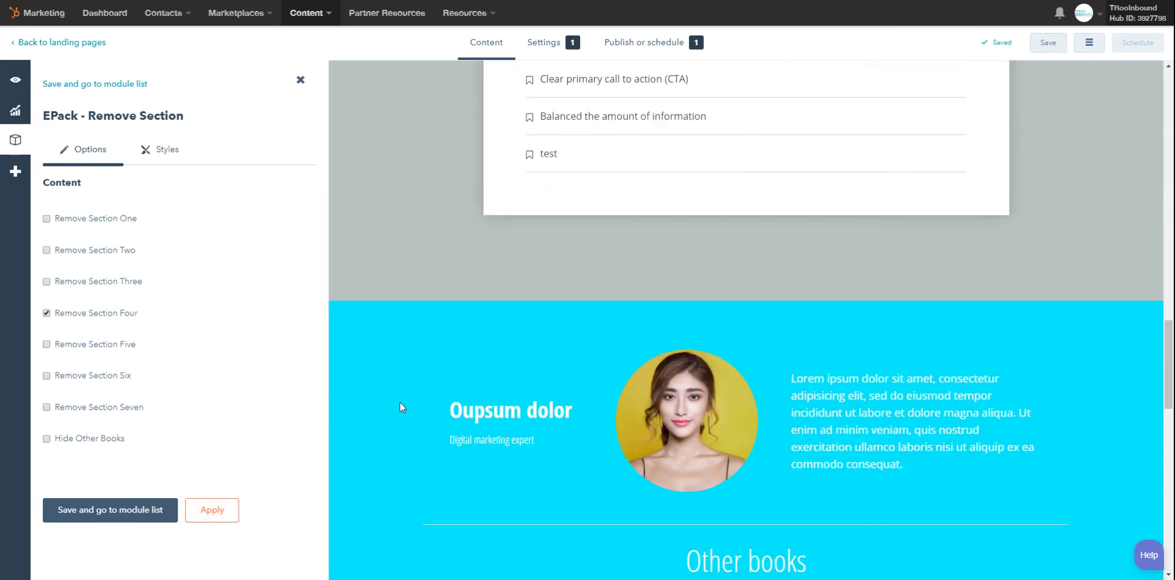
# Hide the Other Books block below the author section, apply it, and save the module to return to the module list.
pyautogui.scroll(-3, 402, 407)
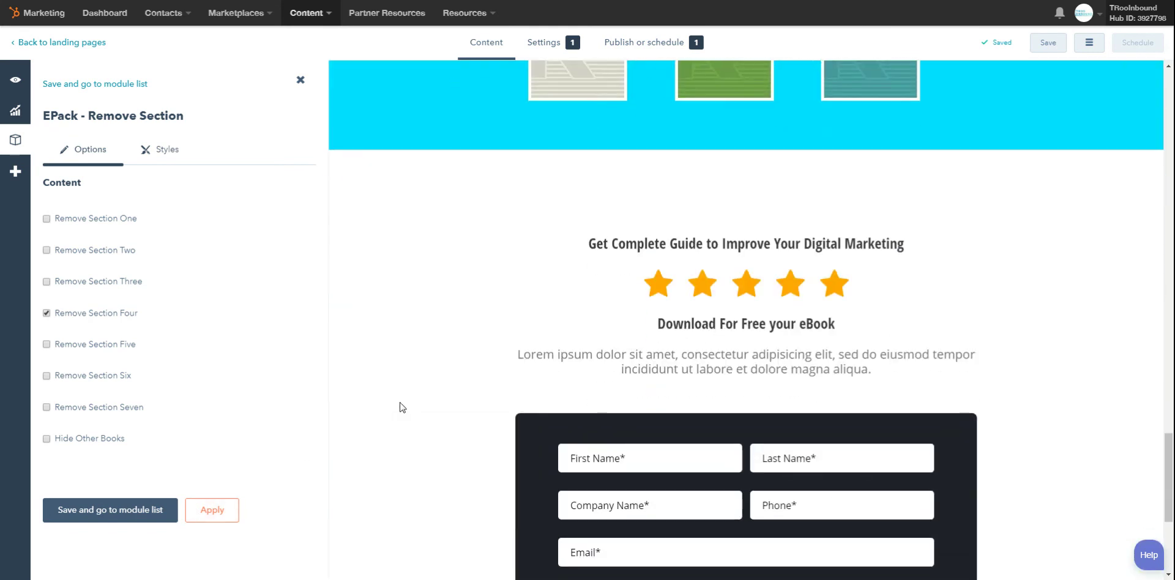
pyautogui.scroll(5, 390, 408)
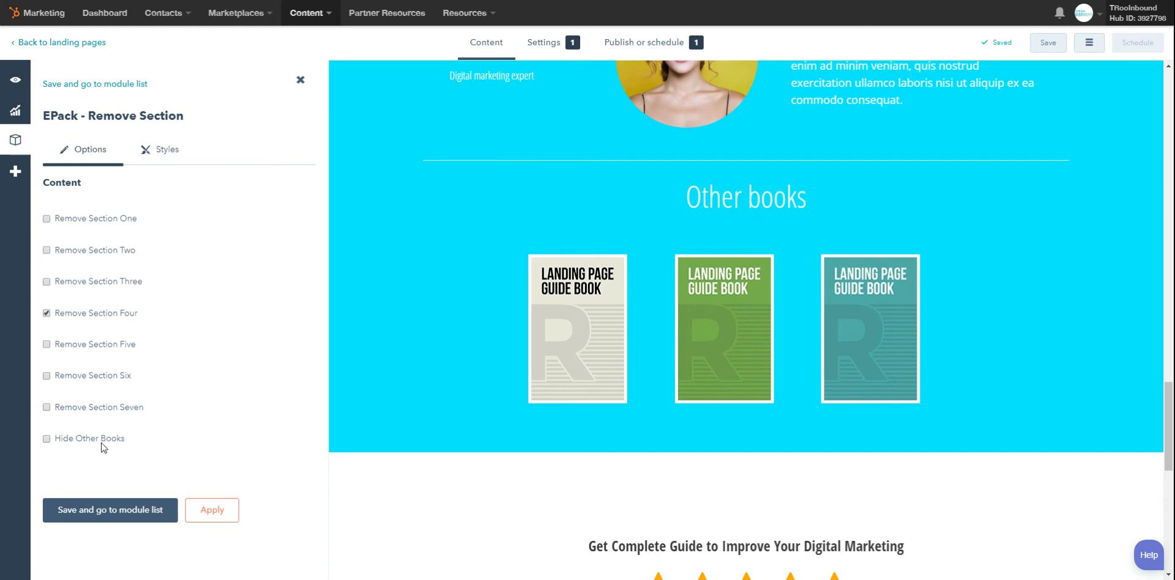
pyautogui.click(212, 510)
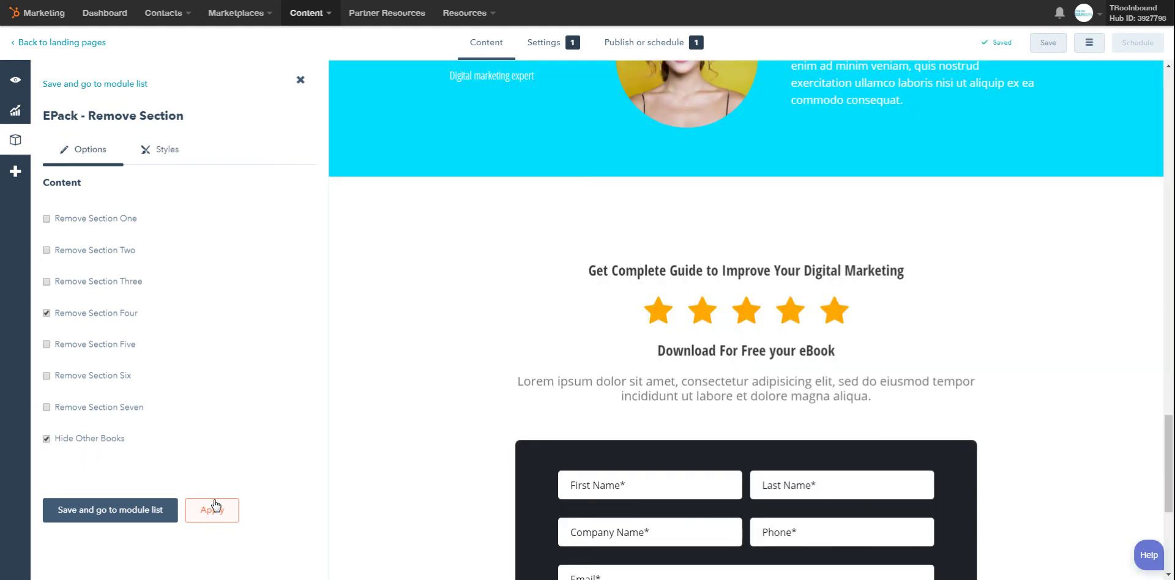
pyautogui.scroll(4, 361, 428)
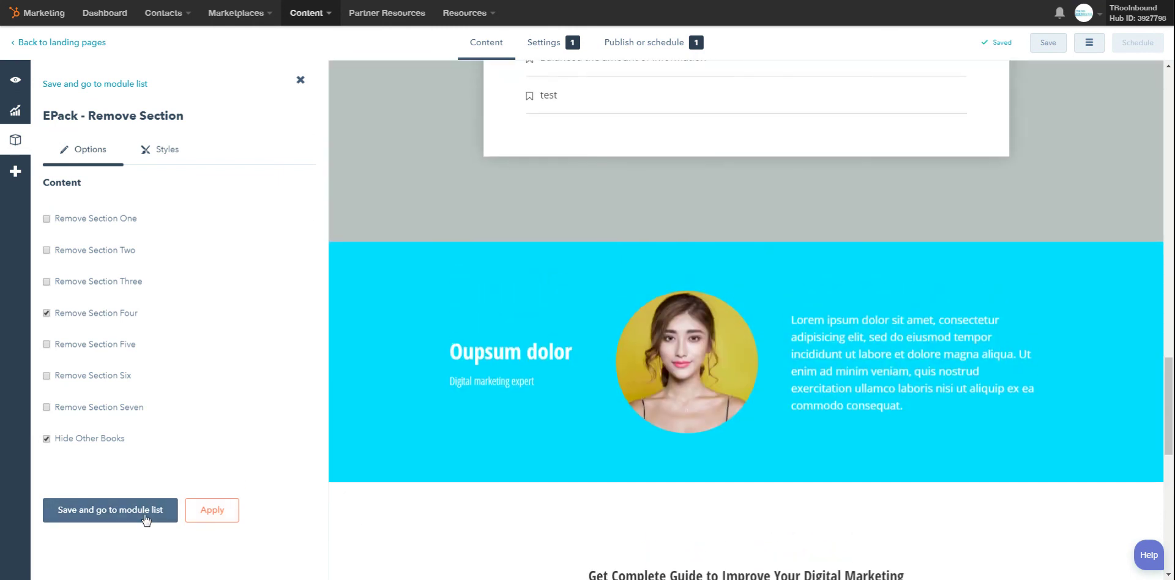
pyautogui.click(147, 517)
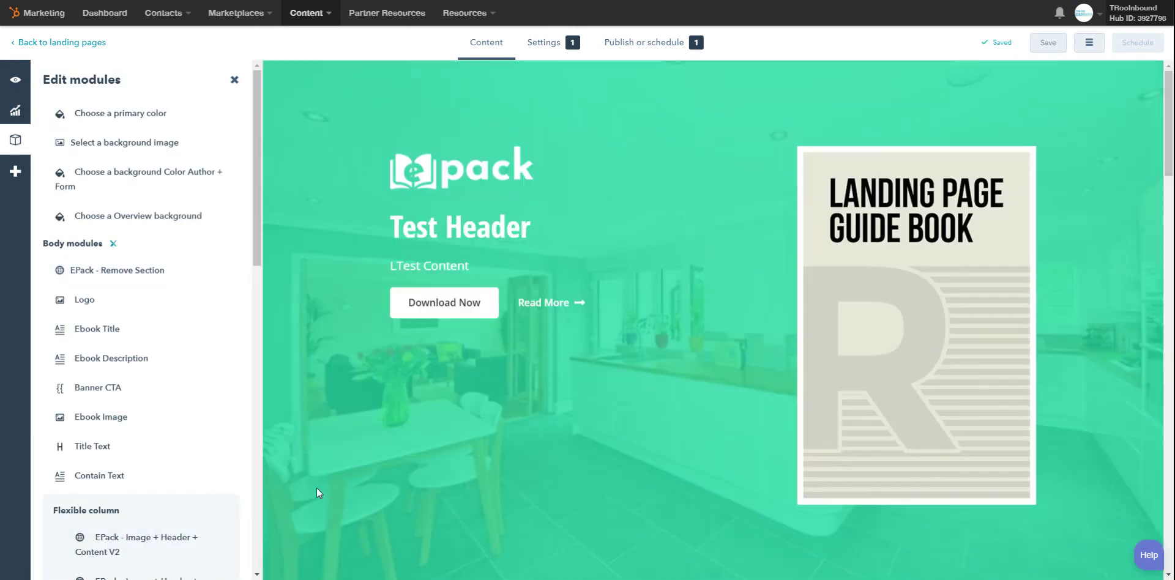
# Review the page from the banner down to the author section and save the landing page.
pyautogui.scroll(-20, 317, 492)
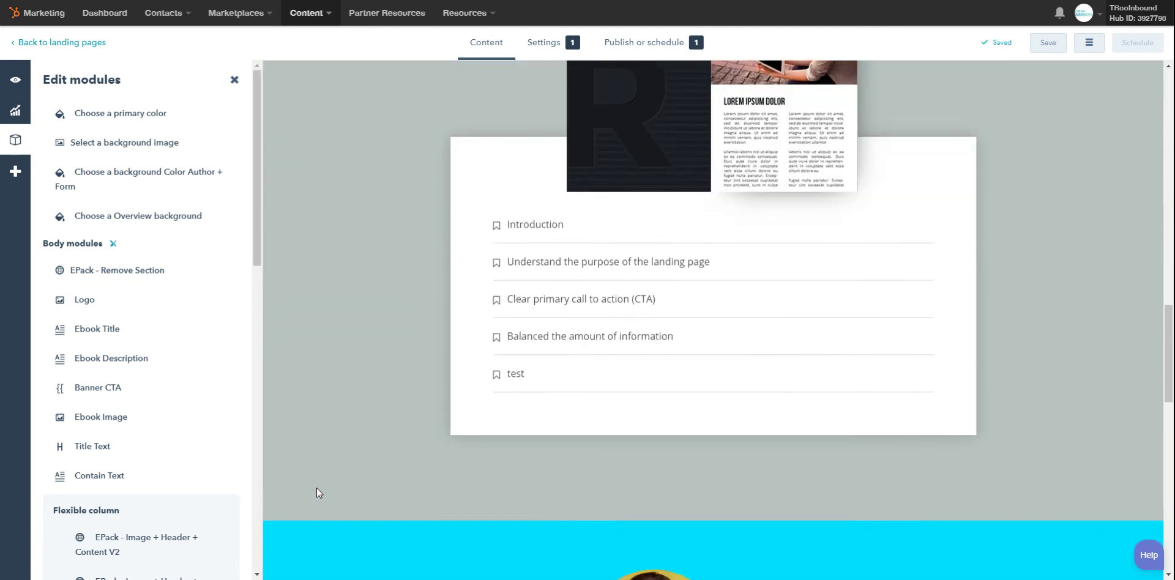
pyautogui.scroll(20, 318, 492)
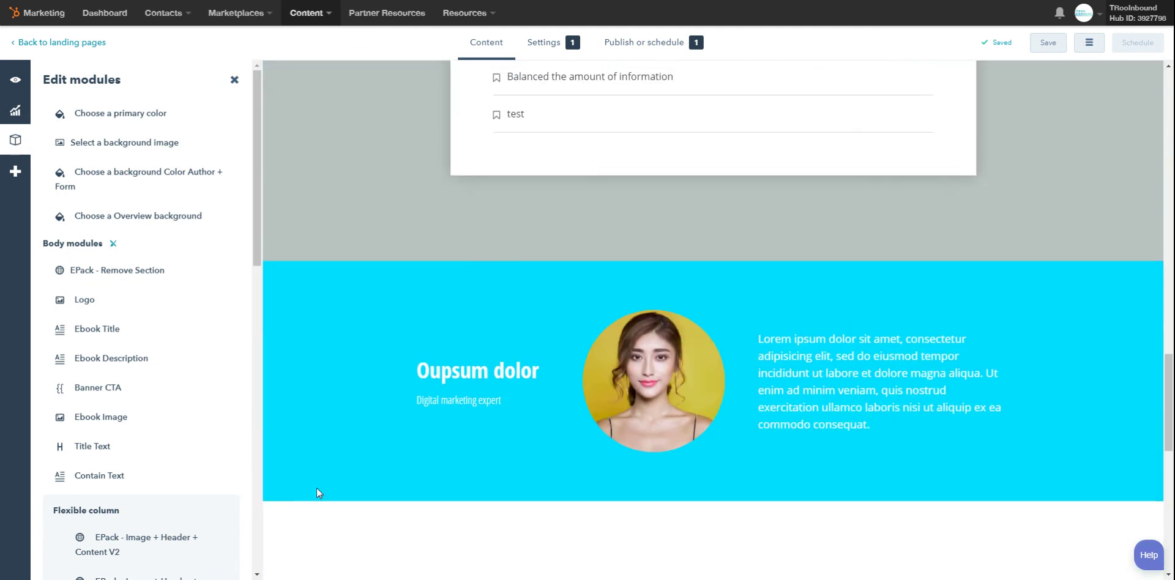
pyautogui.scroll(3, 317, 491)
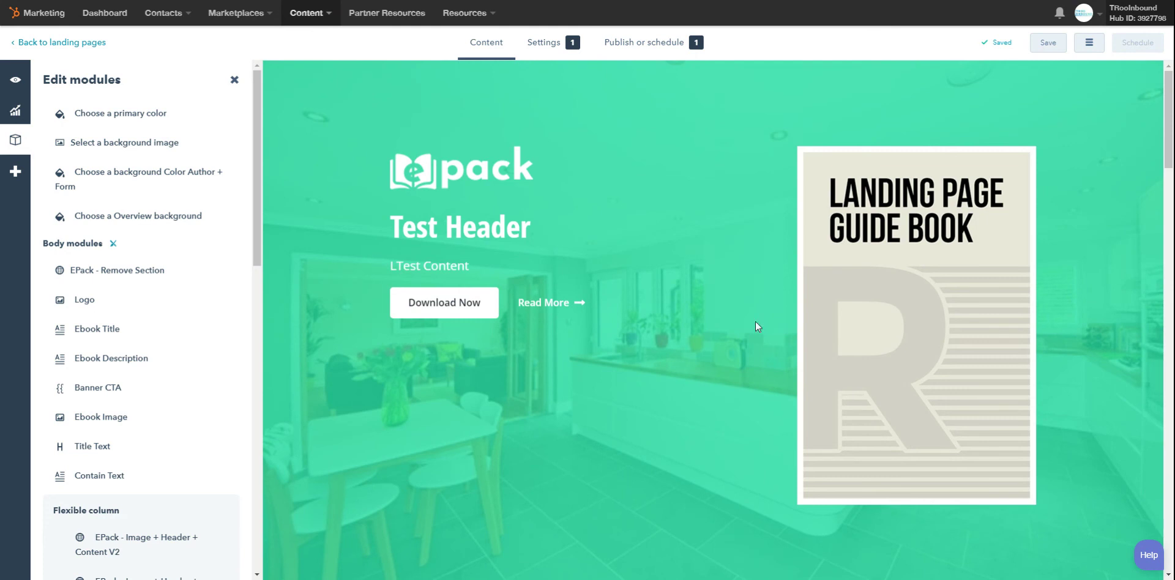
pyautogui.click(1051, 47)
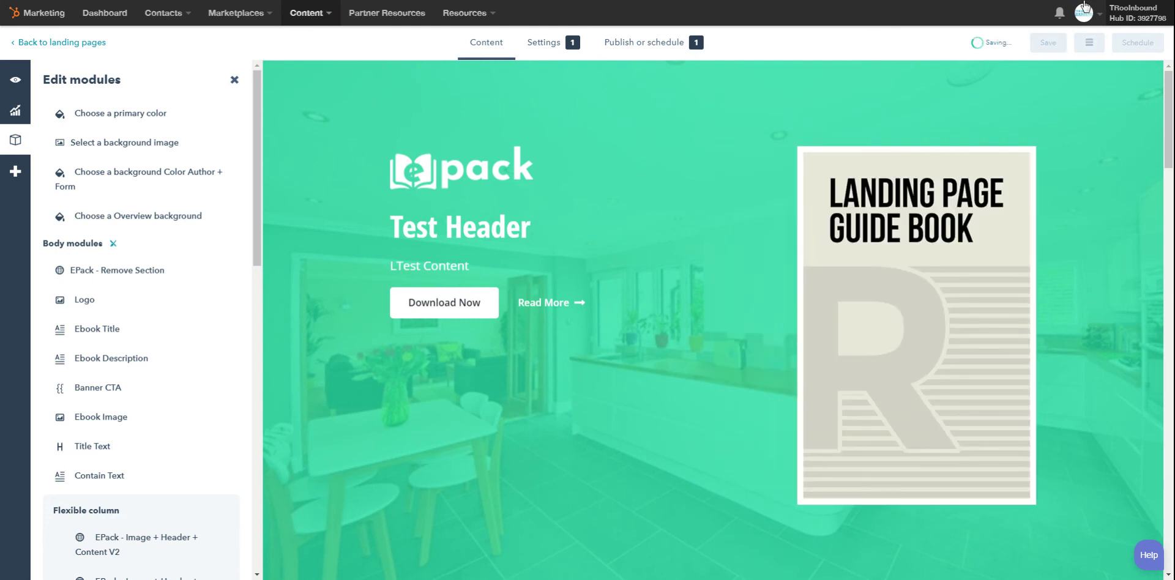